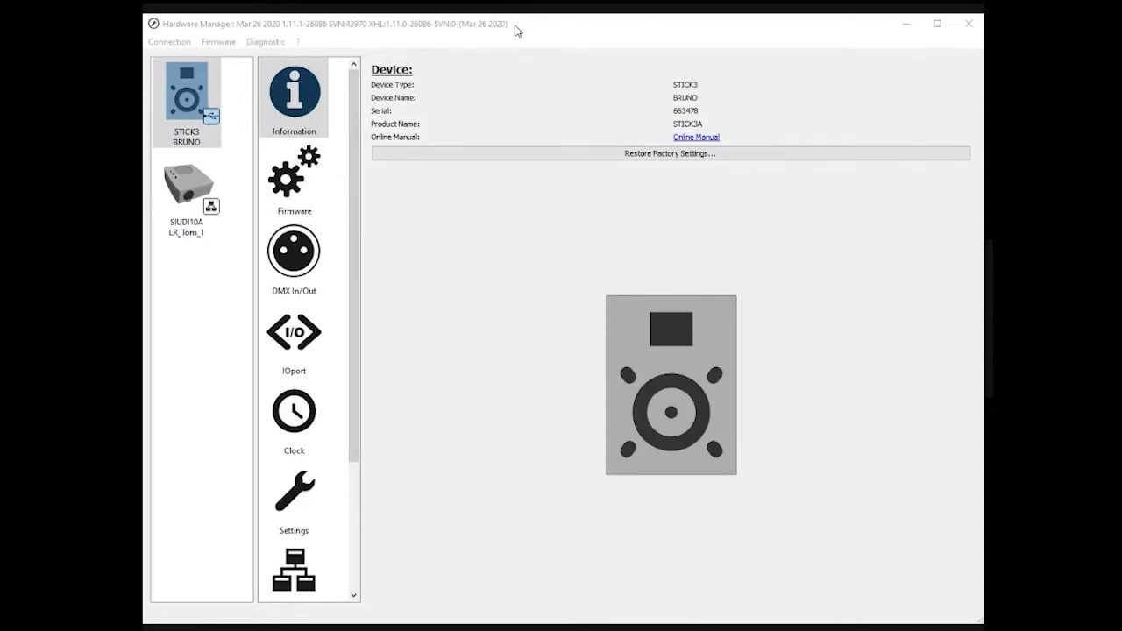
Dismiss the device-disconnected notice and select the reconnected STICK3 device to display its information
left_click(515, 30)
left_click(462, 301)
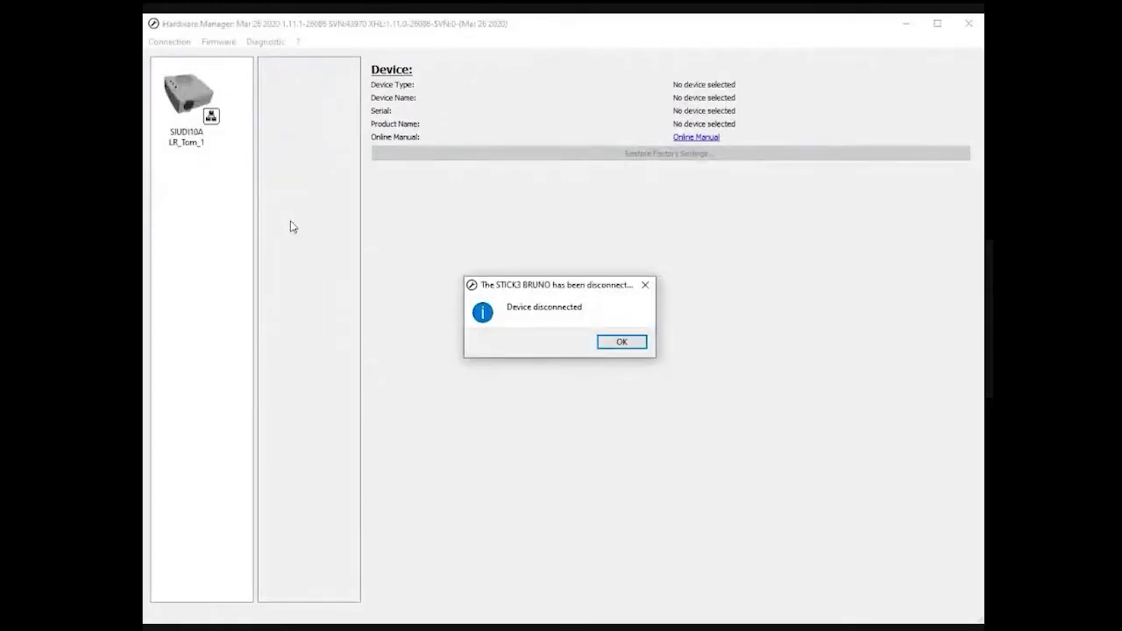
left_click(616, 343)
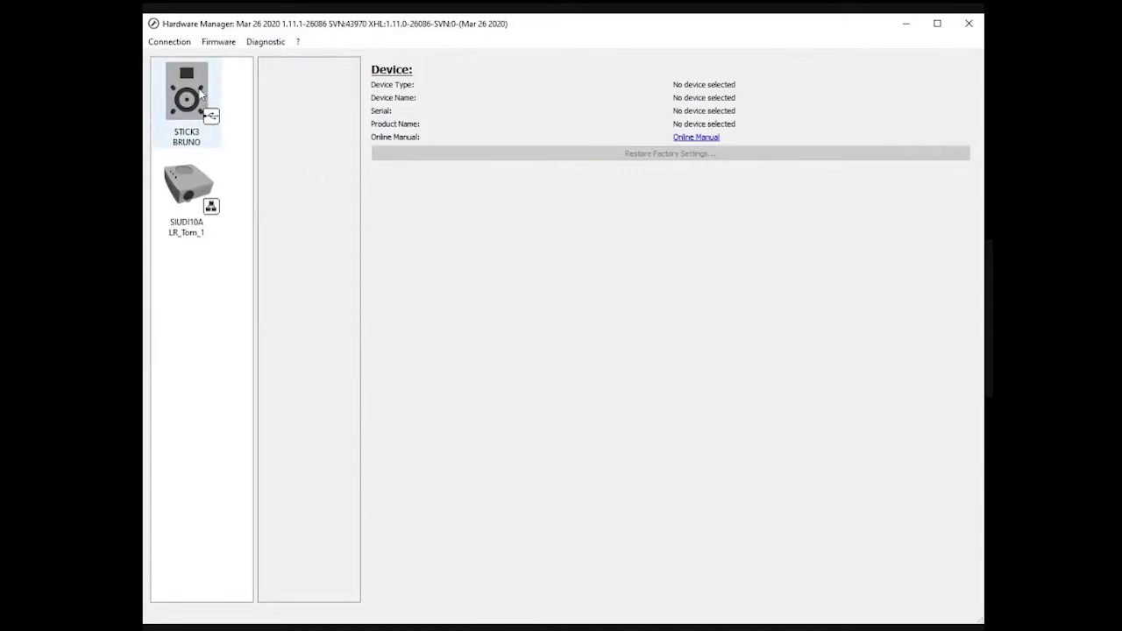
left_click(200, 95)
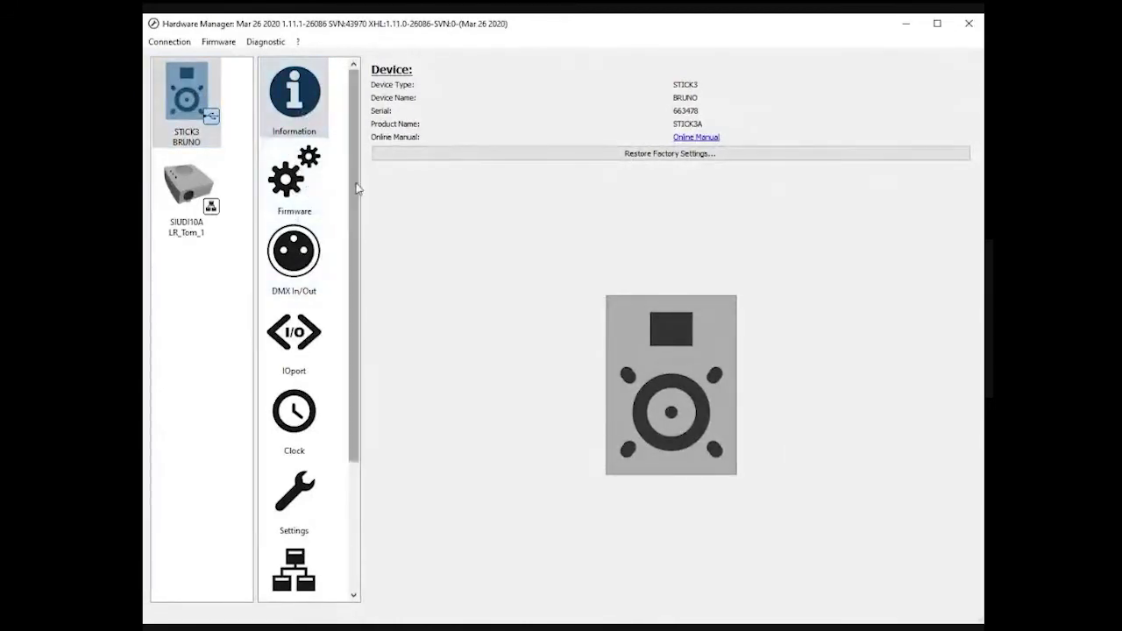
left_click_drag(356, 187, 356, 144)
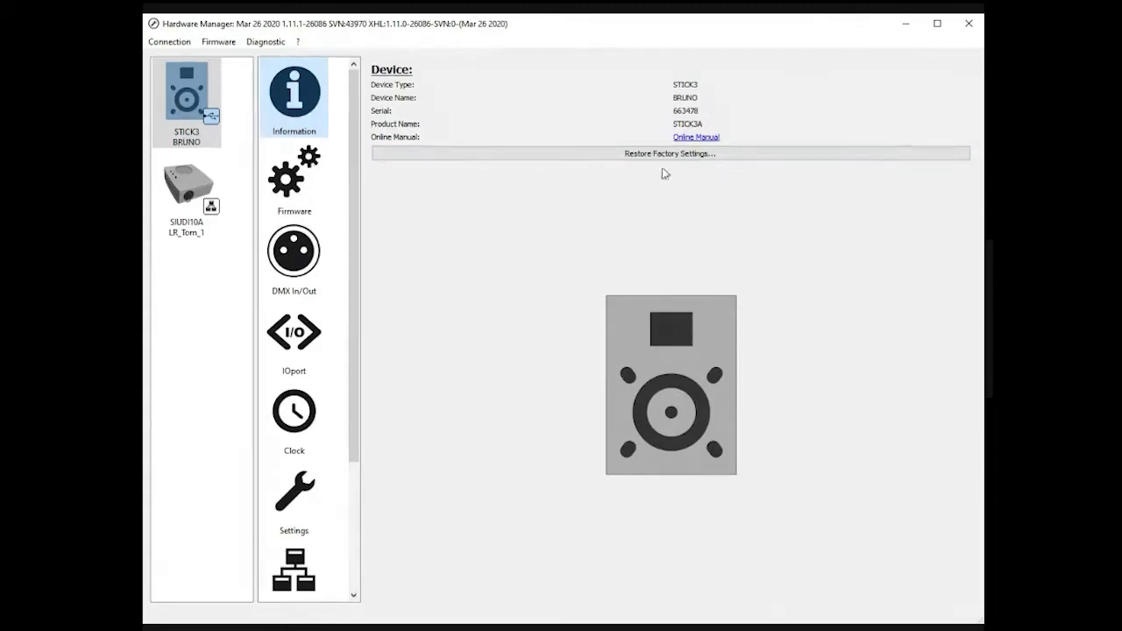
Examine the STICK3's installed and available firmware versions and its firmware update option
left_click(298, 179)
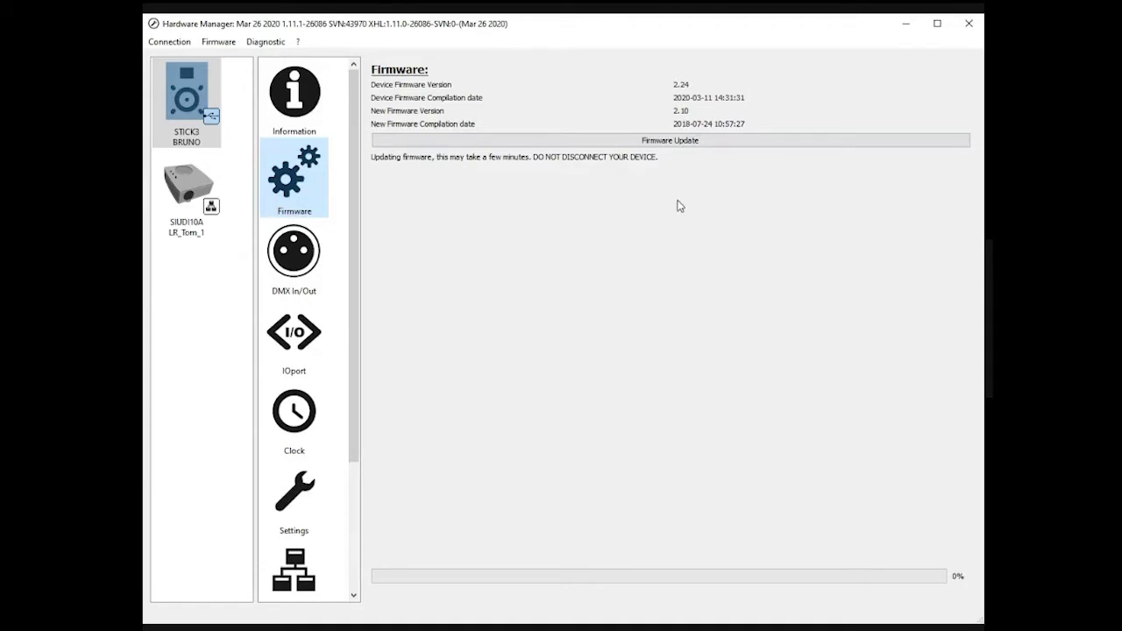
left_click(692, 140)
Enable DMX output on Universe 1 of the STICK3 and test the channel 1 fader, returning it to 0
left_click(295, 271)
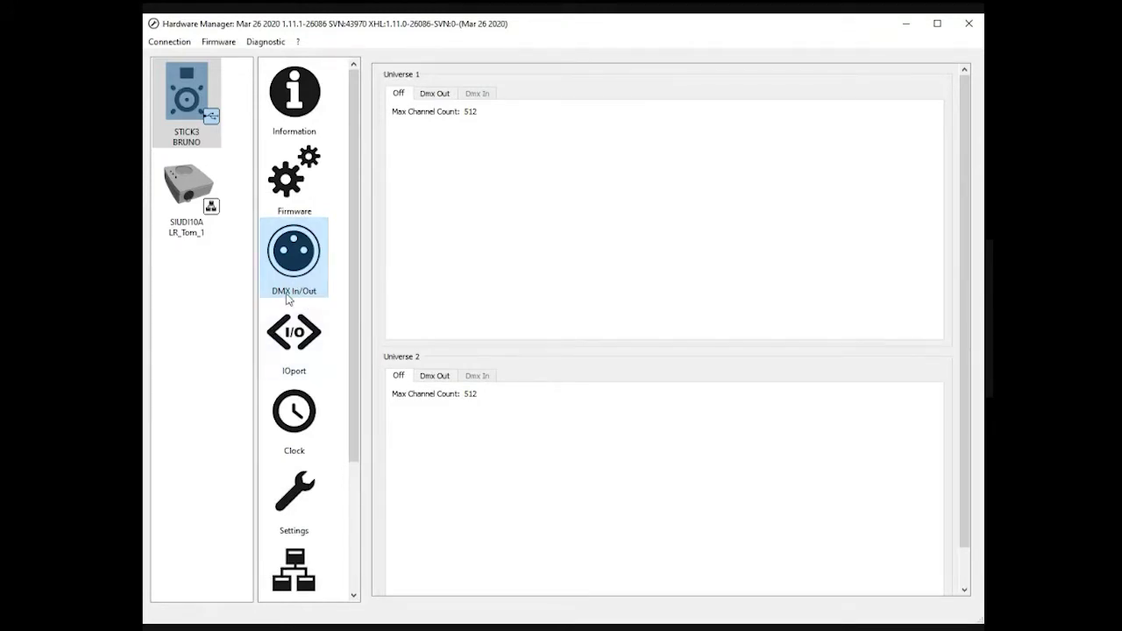
left_click(432, 98)
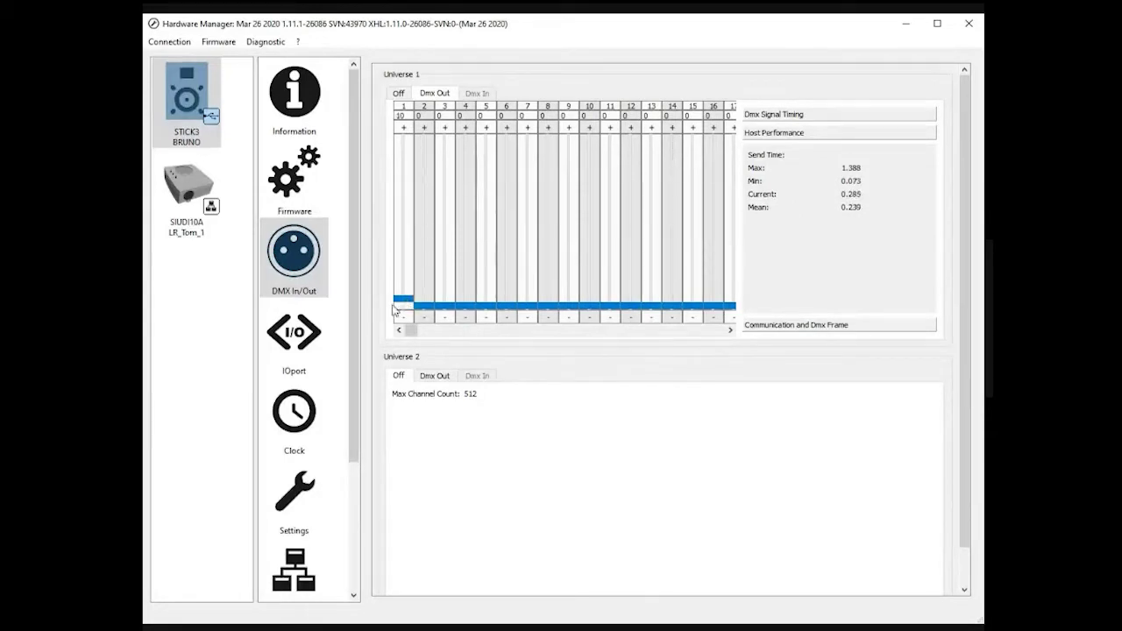
left_click_drag(400, 307, 463, 318)
Try the Performance preset for Universe 1's DMX signal timing and restore Standard (recommended)
left_click(787, 115)
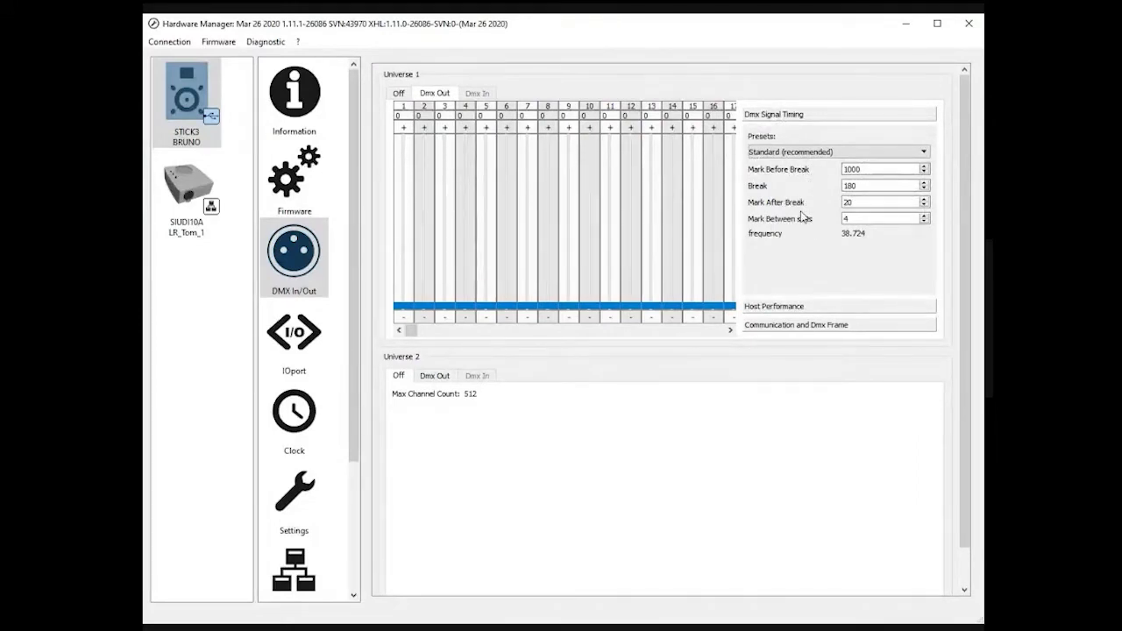
left_click(803, 155)
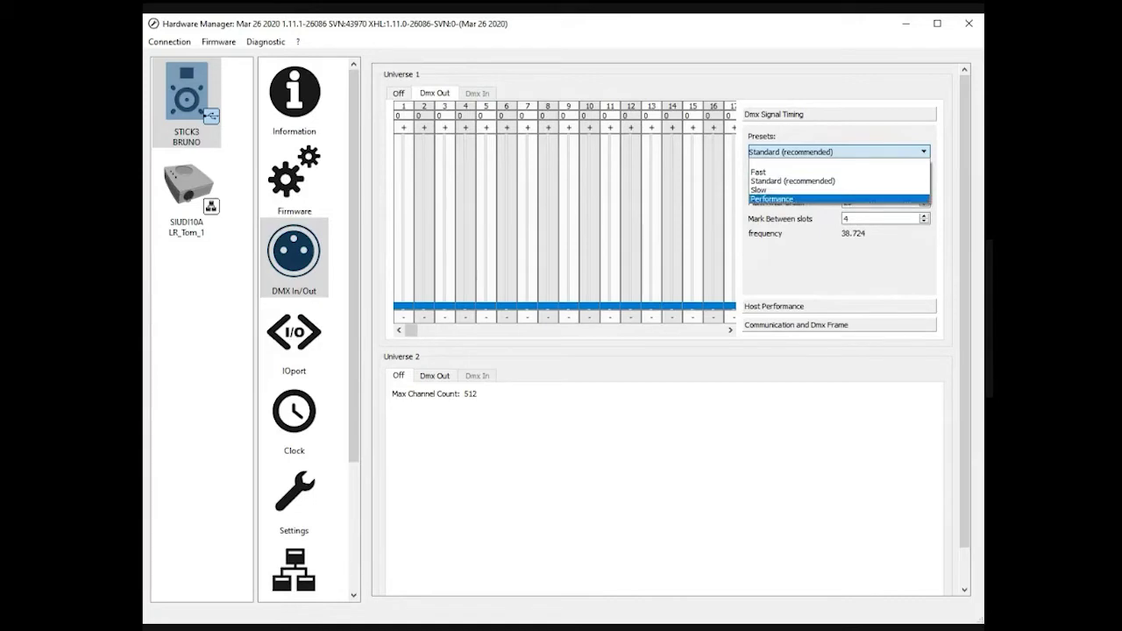
left_click(772, 199)
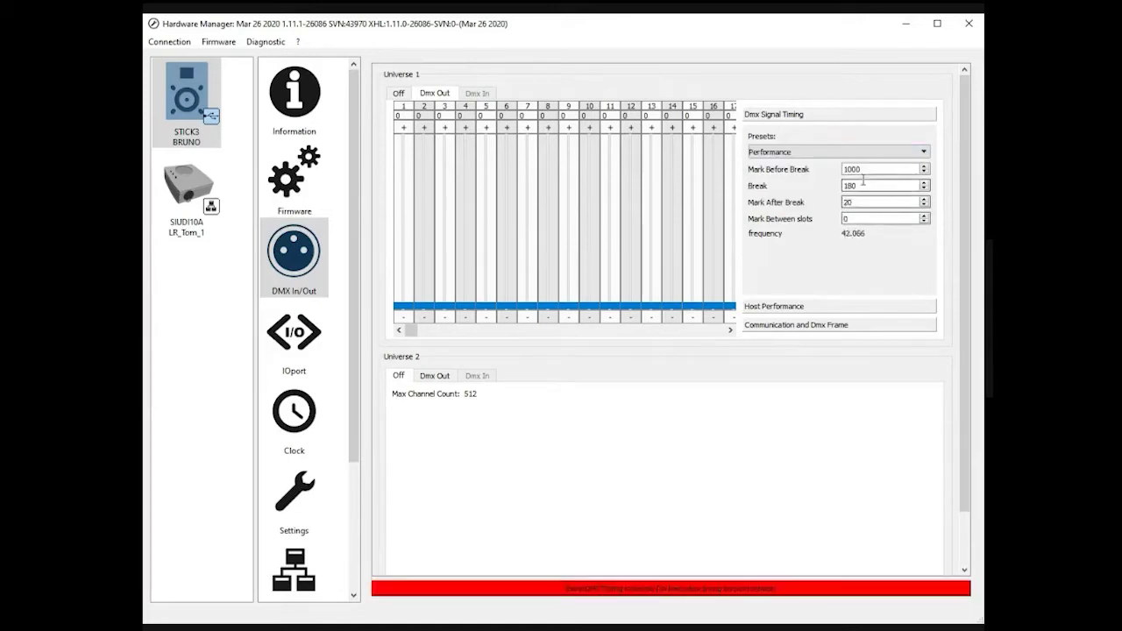
left_click(801, 159)
left_click(799, 178)
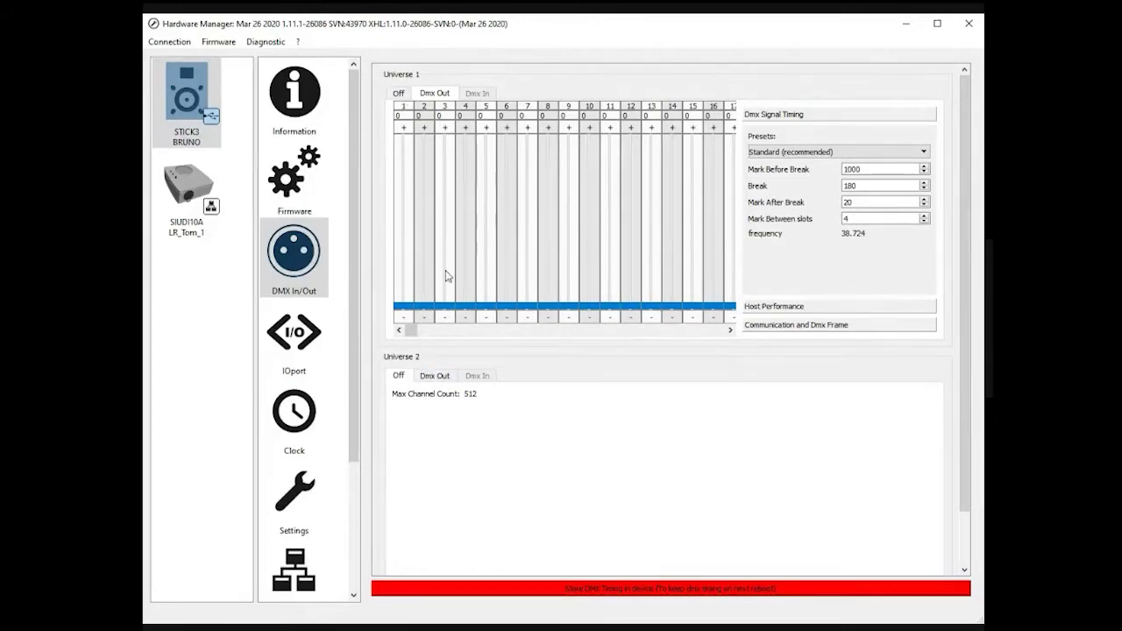
Enable DMX output on Universe 2 and display the status of the device's I/O ports and buttons
left_click(431, 375)
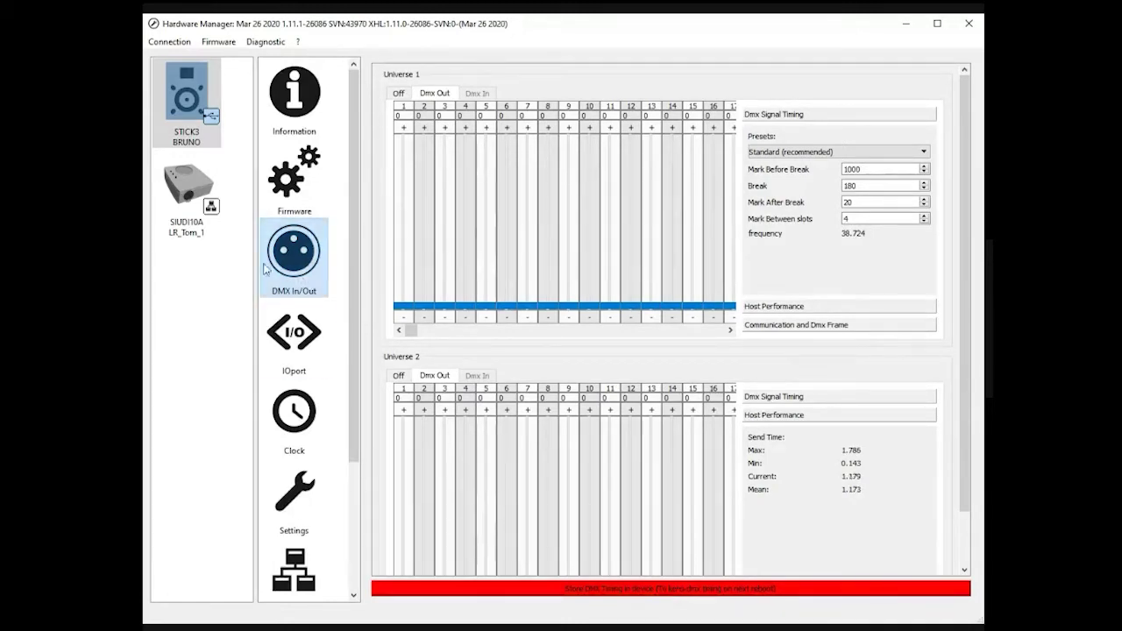
left_click(279, 340)
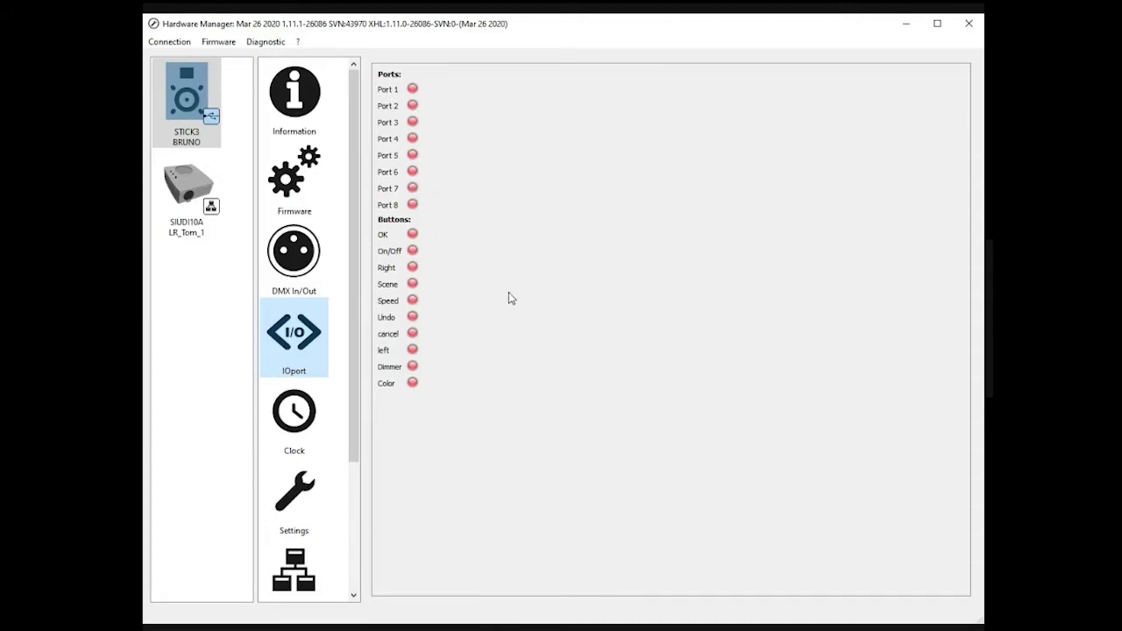
Set the STICK3's real-time clock from the computer with Synchronise to System enabled
left_click(302, 426)
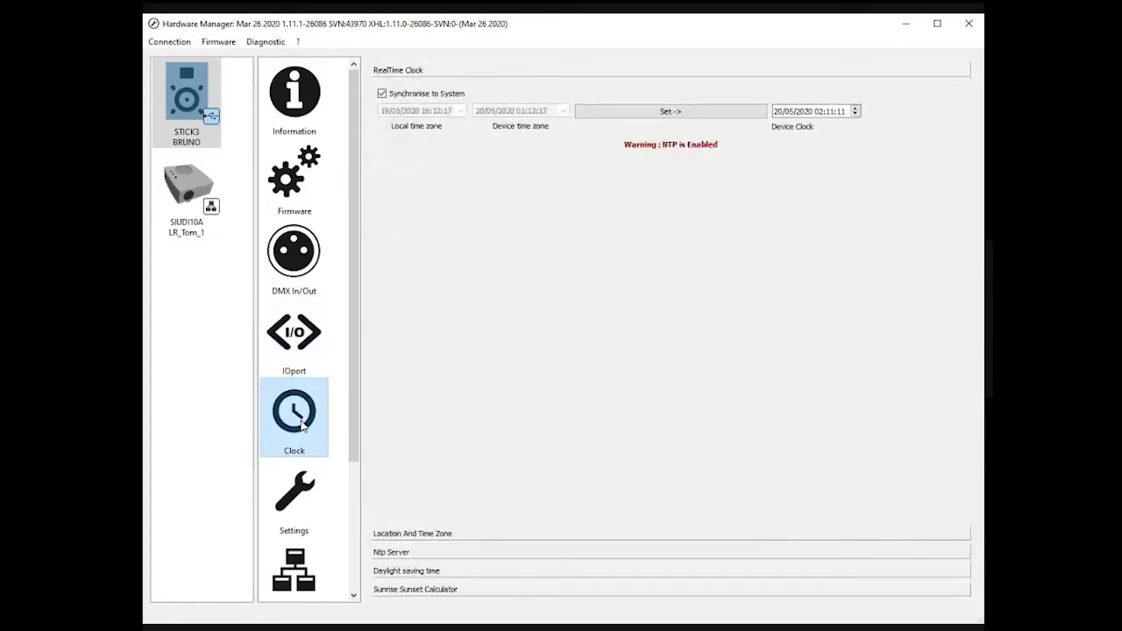
left_click_drag(356, 396, 350, 428)
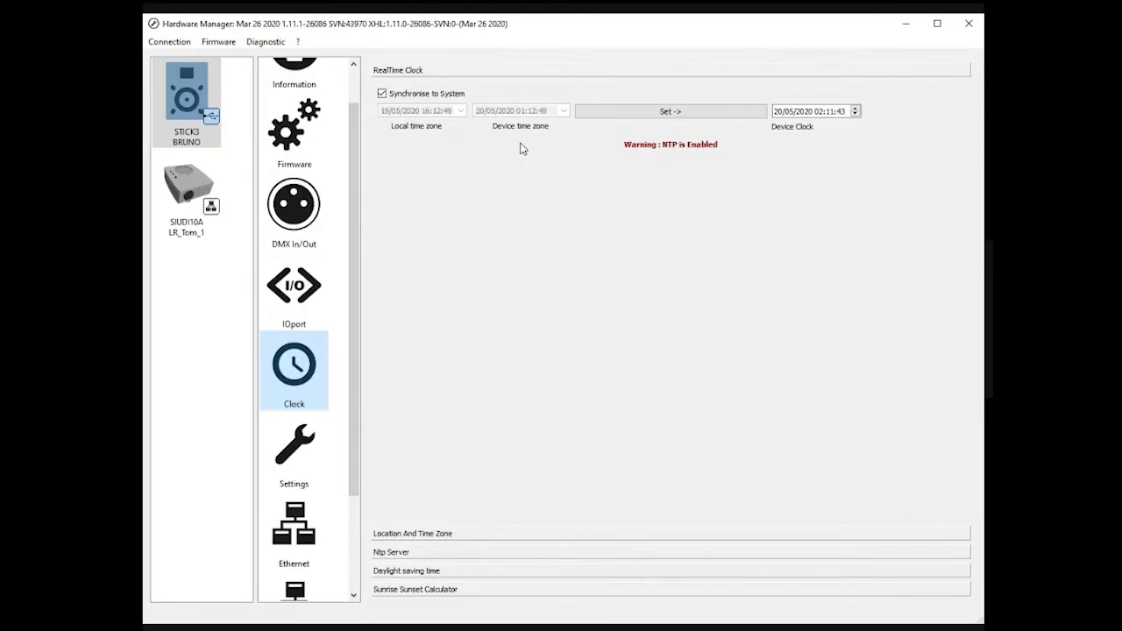
left_click(382, 94)
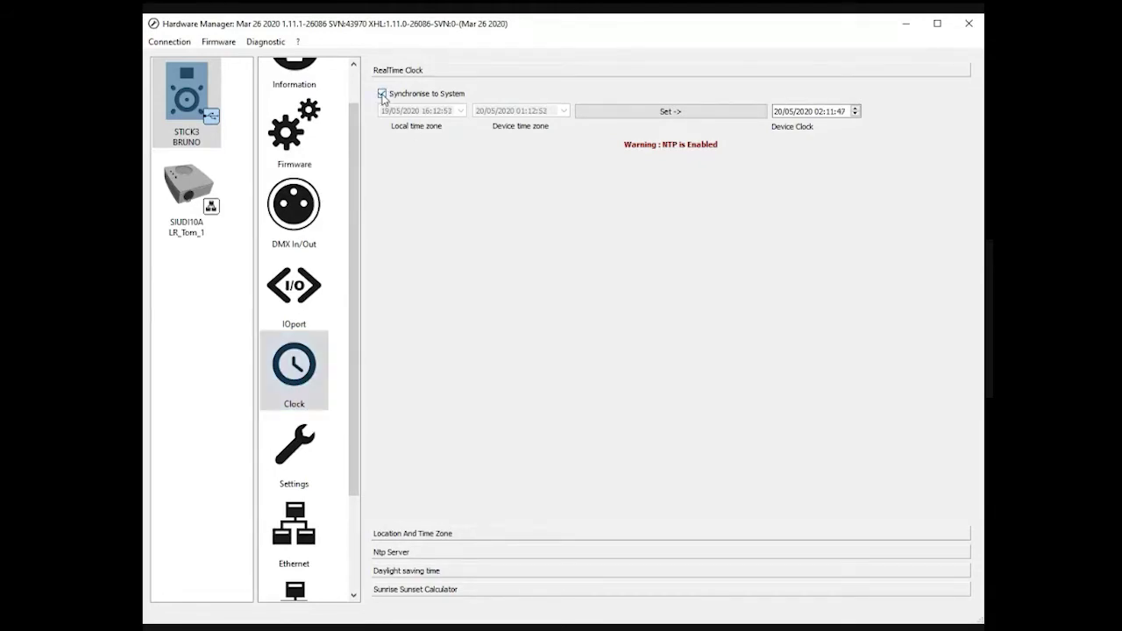
left_click(382, 93)
left_click(644, 113)
left_click(427, 534)
left_click(416, 70)
left_click(405, 94)
left_click(405, 94)
left_click(649, 112)
Disable Synchronise to System, set the device clock to the local time, and check the location and time zone settings
left_click(413, 94)
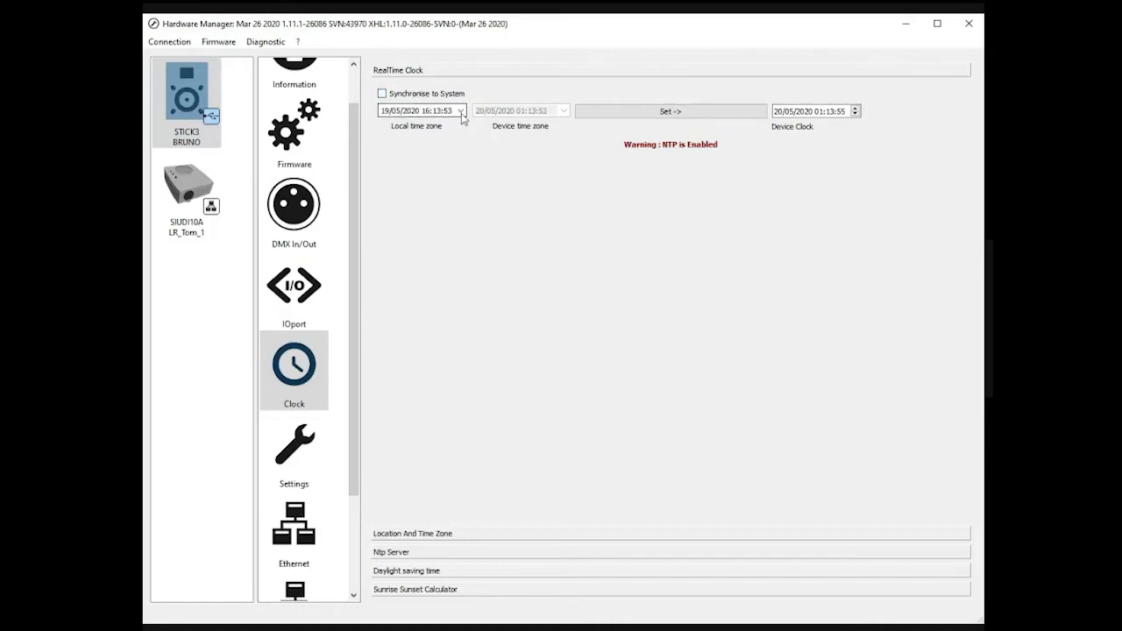
left_click(618, 113)
left_click(442, 536)
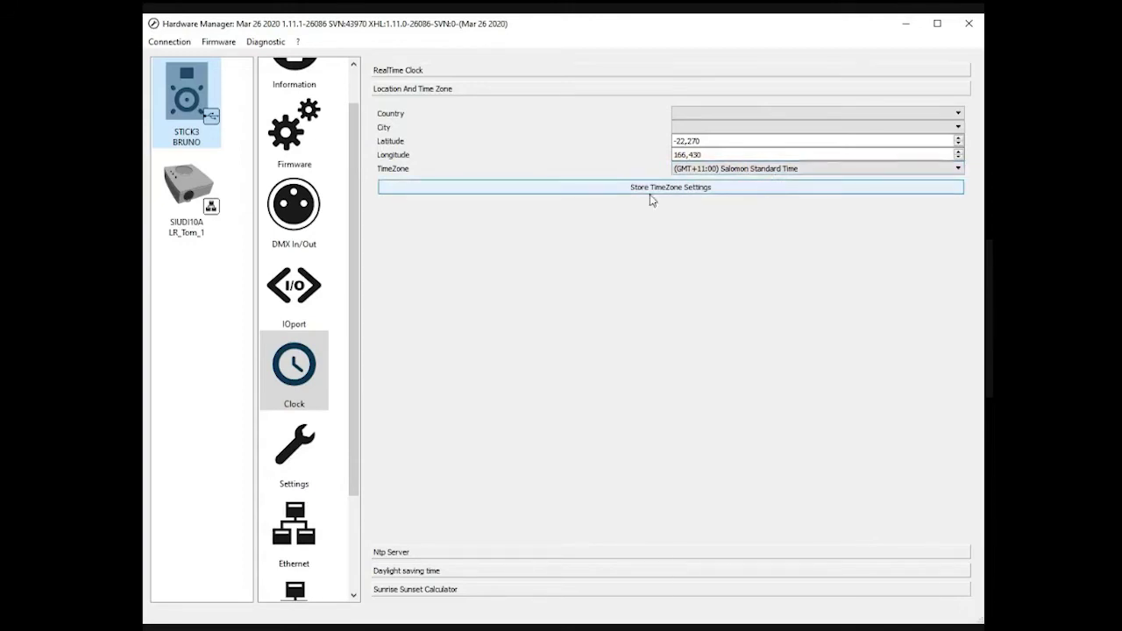
left_click(443, 70)
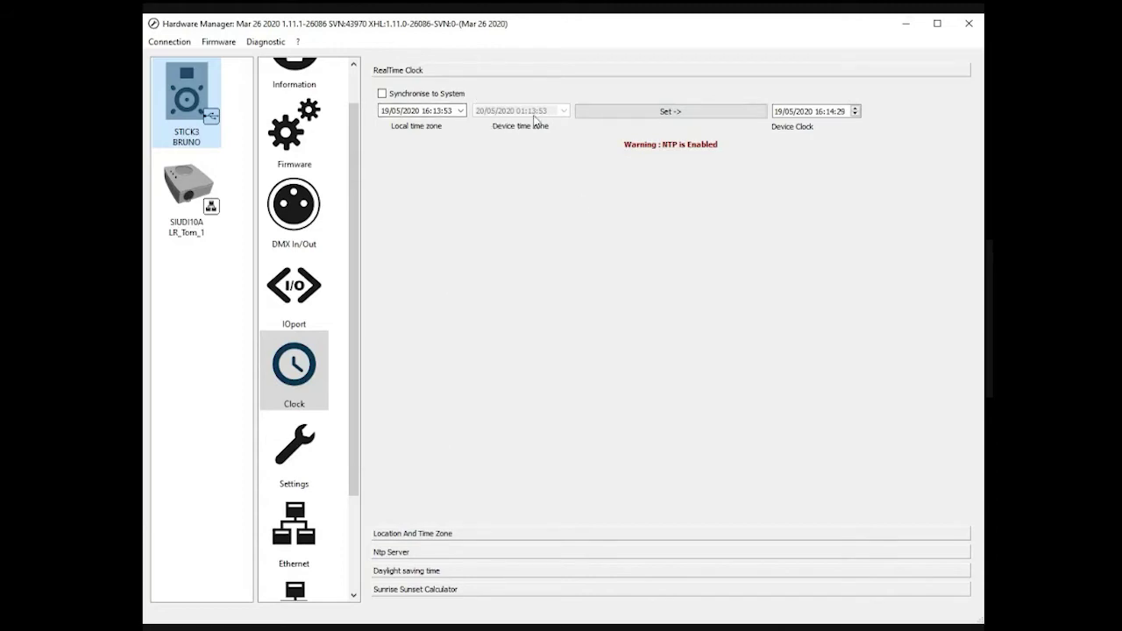
Choose 13/05/2020 as the local date and re-enable Synchronise to System
left_click(460, 110)
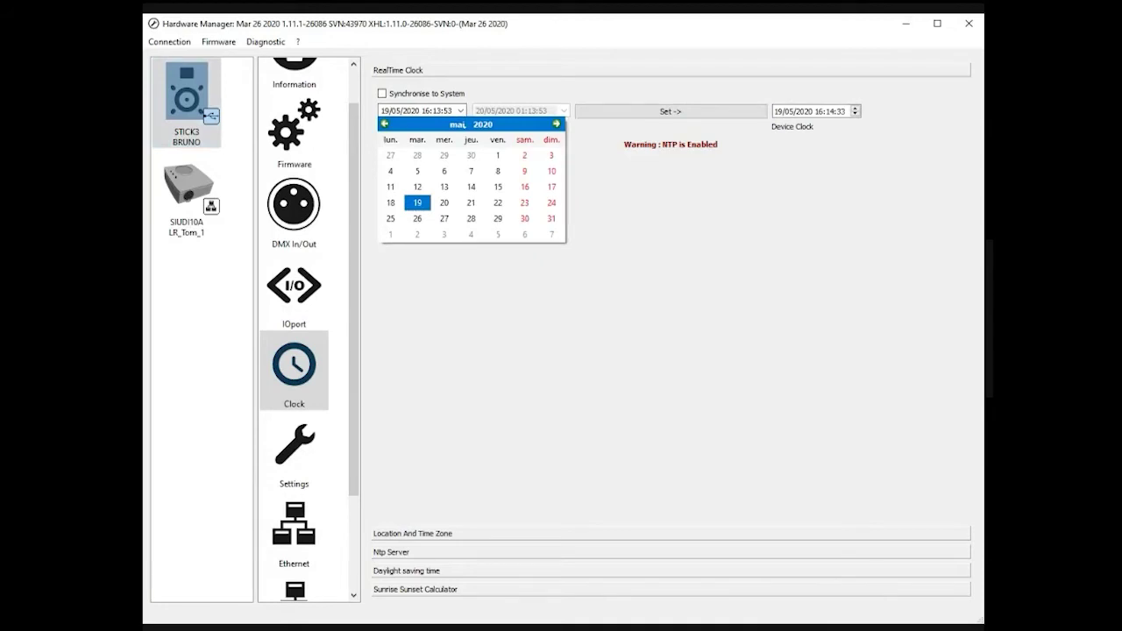
left_click(444, 187)
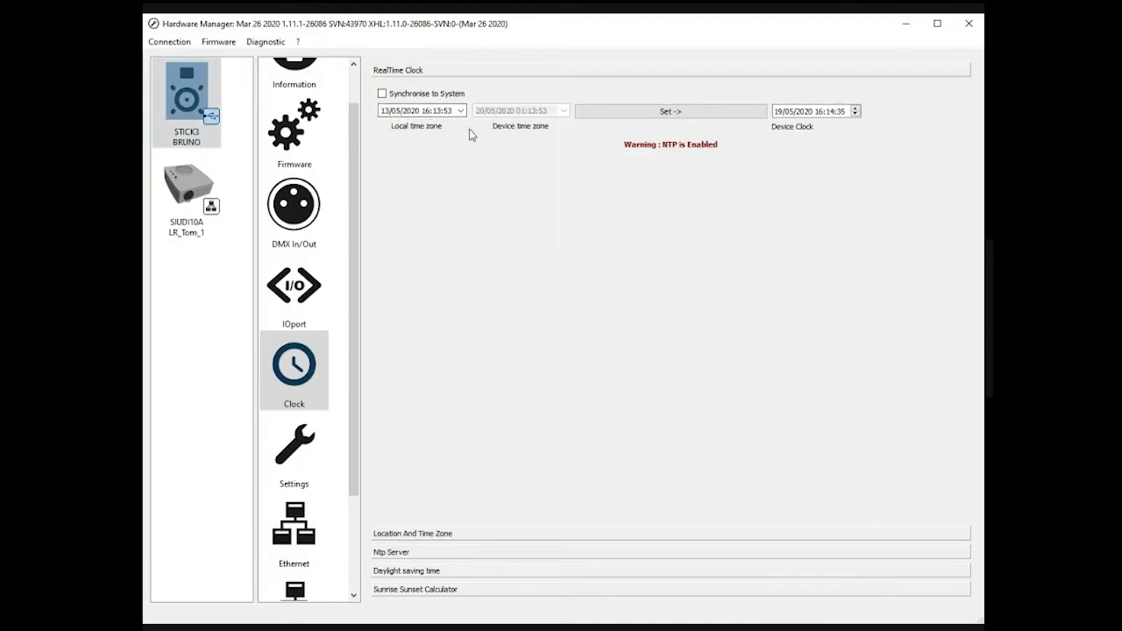
left_click(383, 95)
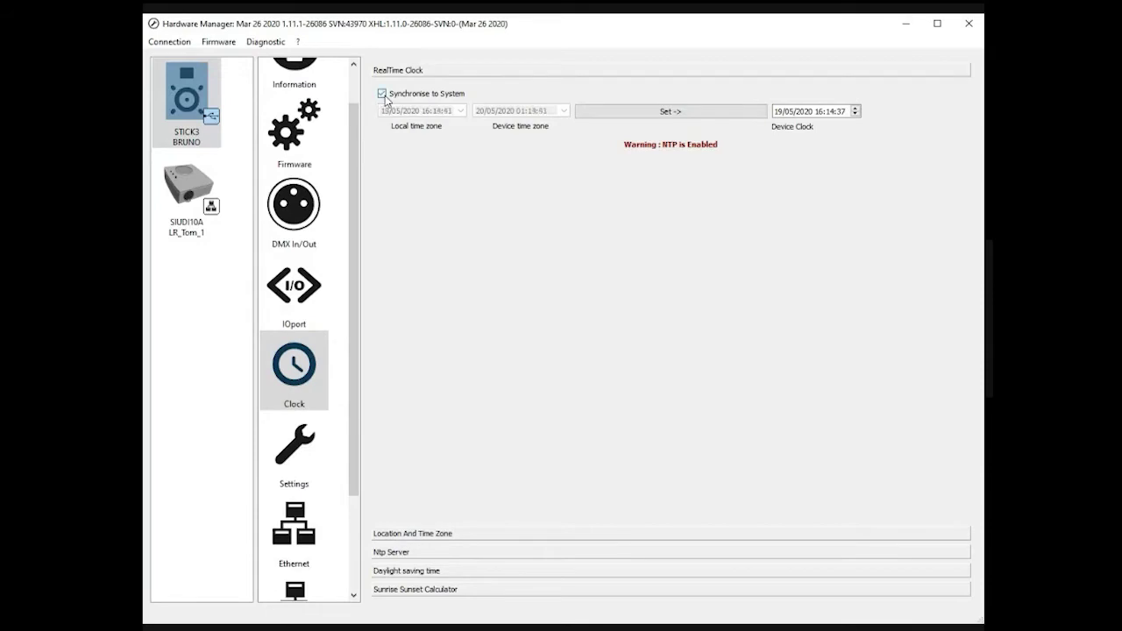
Set the device location's country to France and apply the French daylight saving rules
left_click(438, 534)
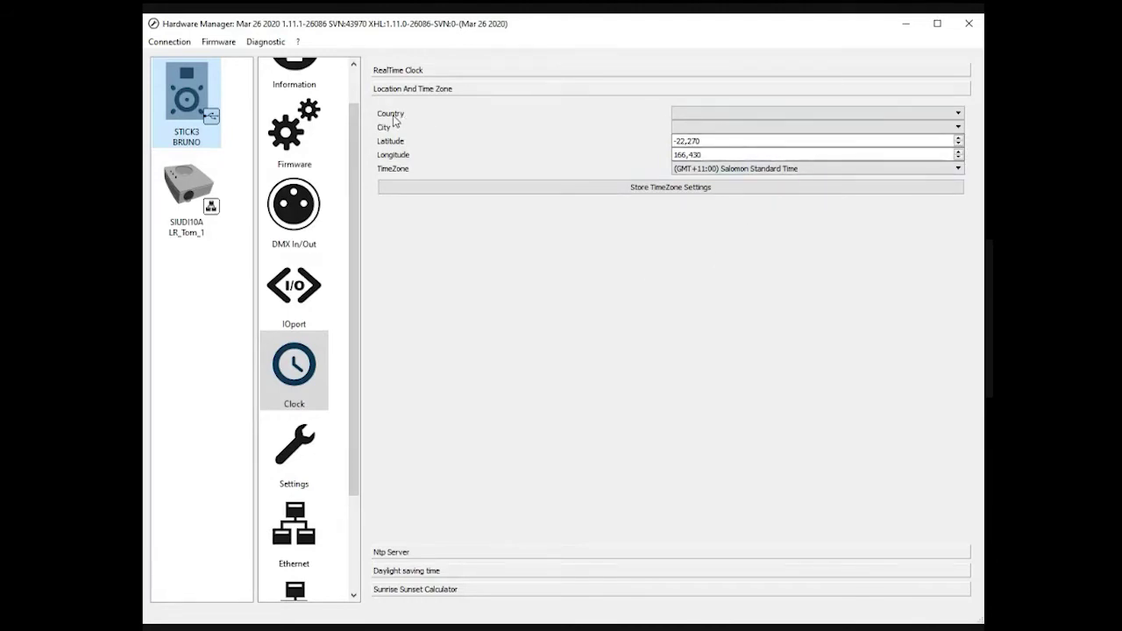
left_click(795, 113)
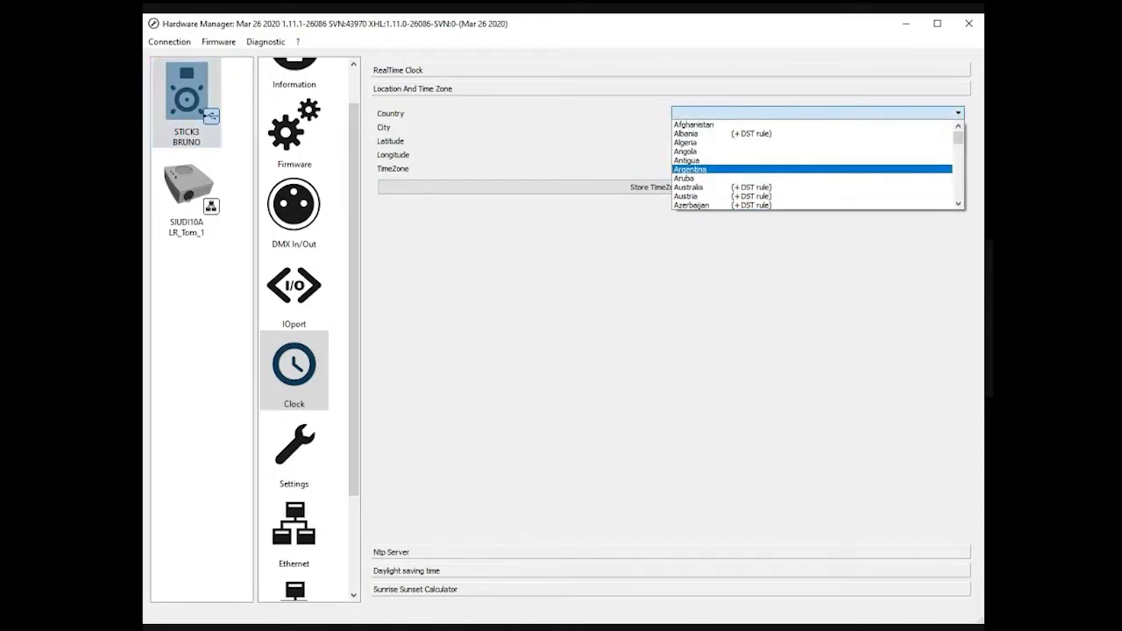
key("f")
key("Down")
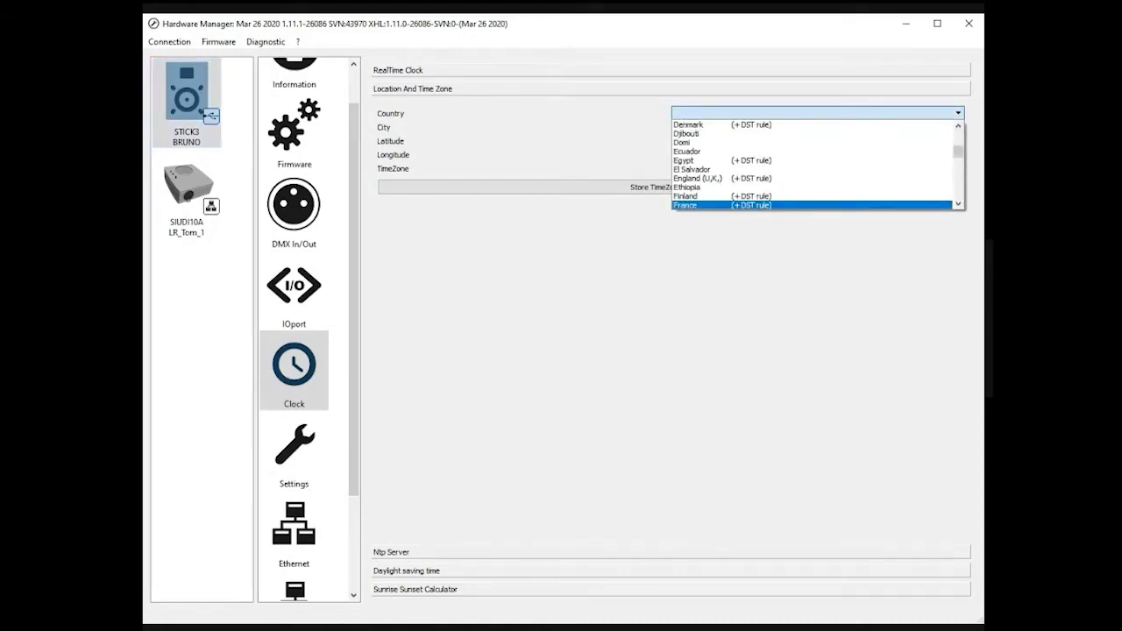
key("Return")
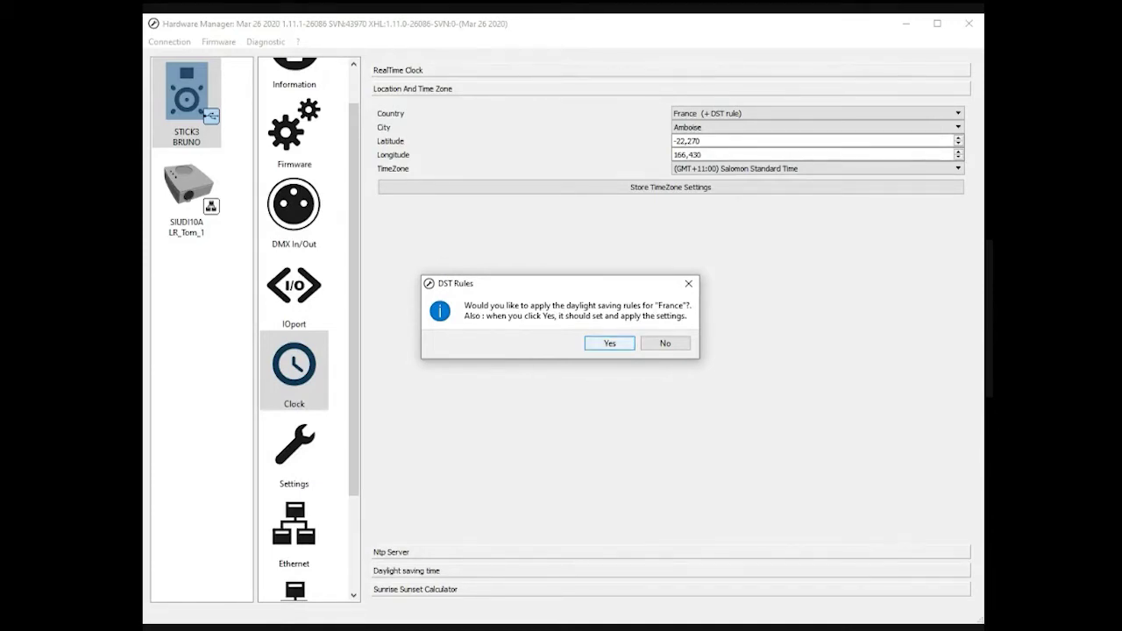
left_click(609, 343)
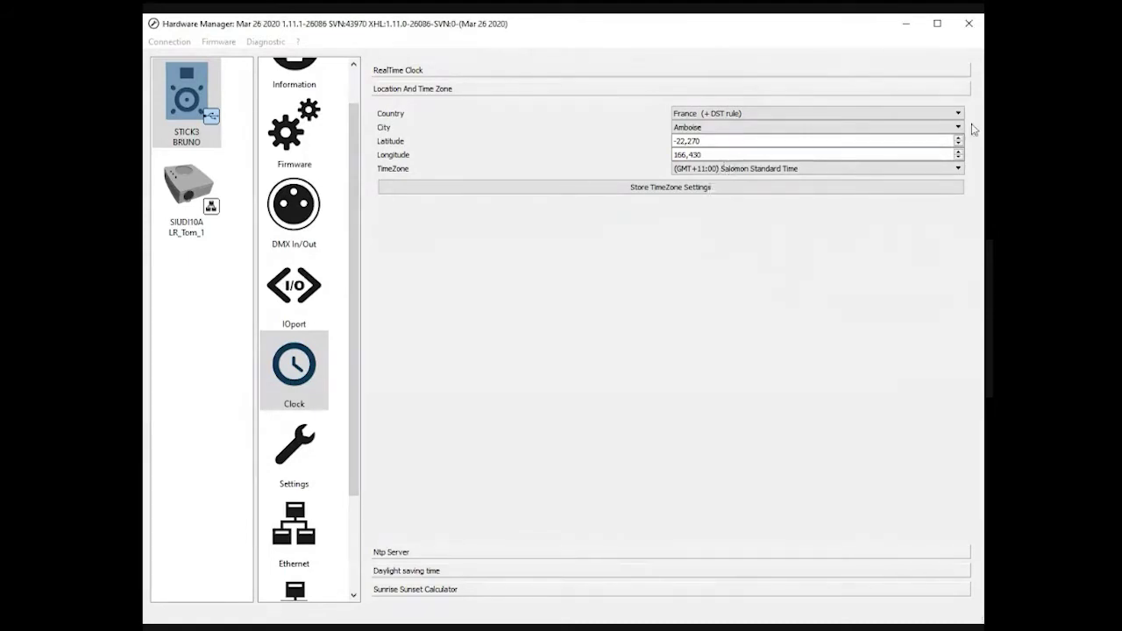
Set the location's city to Montpellier
left_click(728, 128)
key("Down")
key("Down")
key("Down")
key("Down")
key("Down")
key("Down")
key("Down")
key("Down")
key("Down")
key("Down")
key("Down")
key("Down")
key("Down")
key("Down")
key("Down")
key("Down")
key("Down")
key("Down")
key("Down")
key("Down")
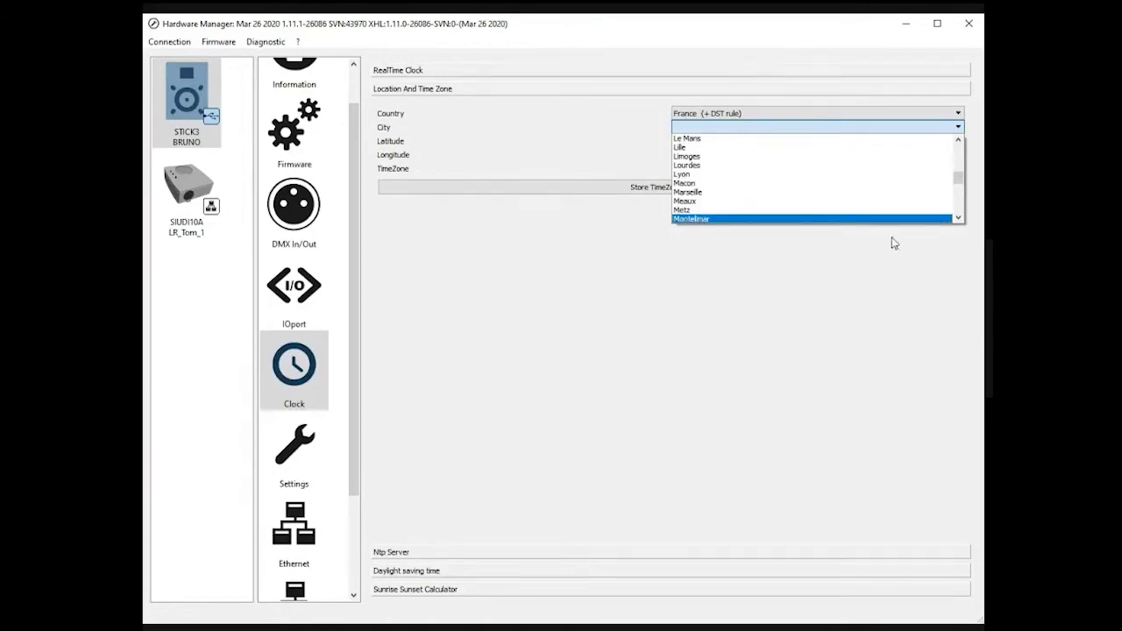
left_click(958, 217)
left_click(958, 217)
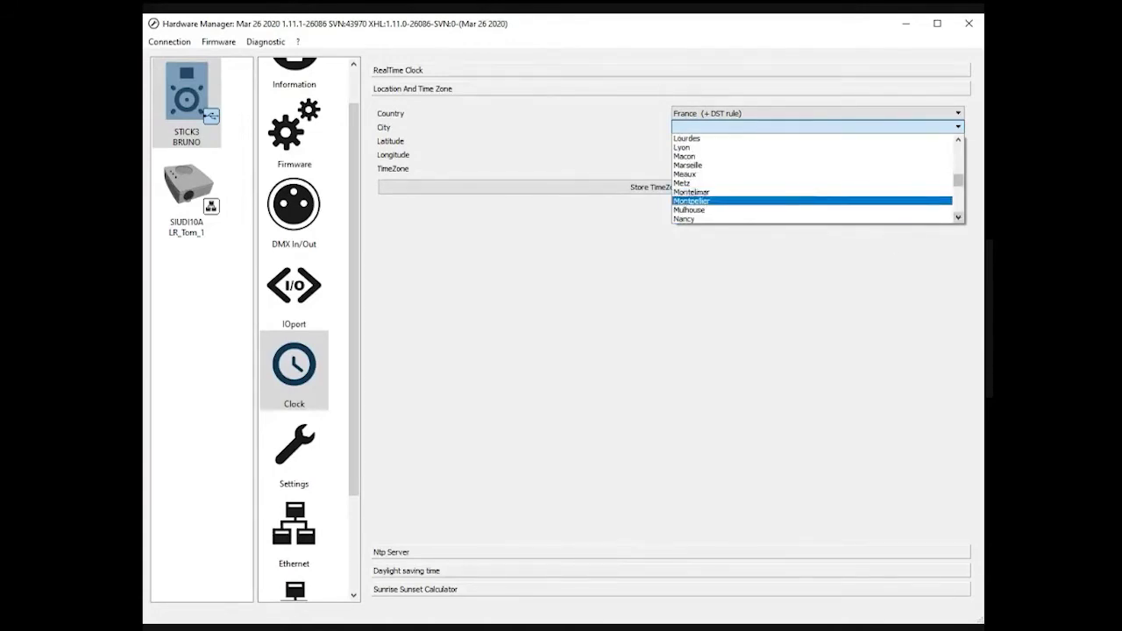
left_click(741, 208)
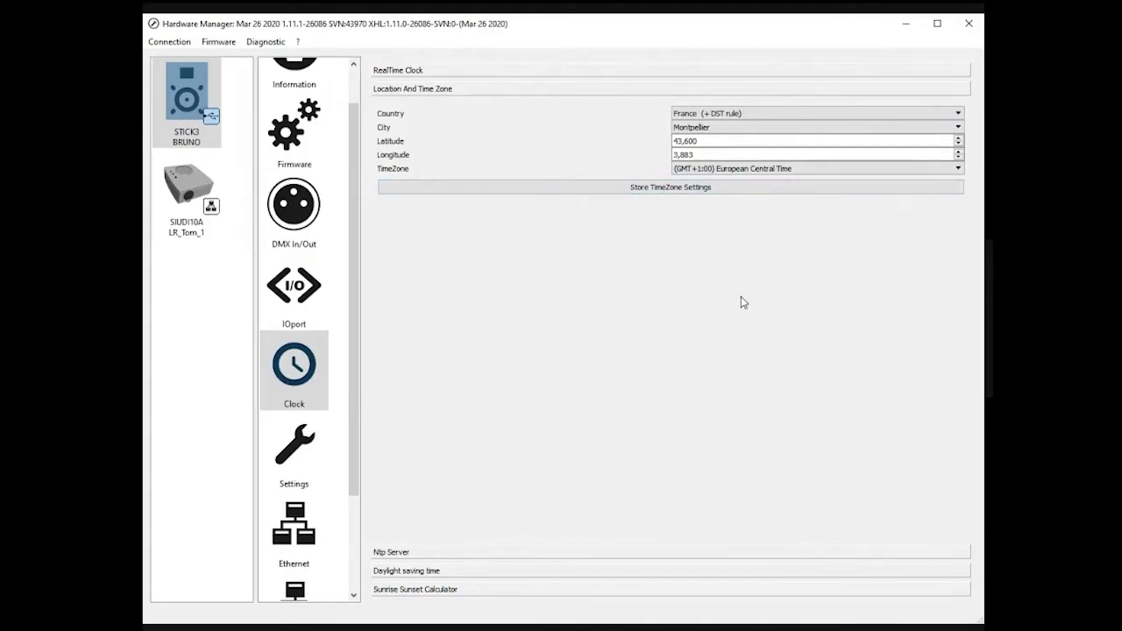
Look through the available time zones for the Montpellier location without changing the selected one
left_click(699, 142)
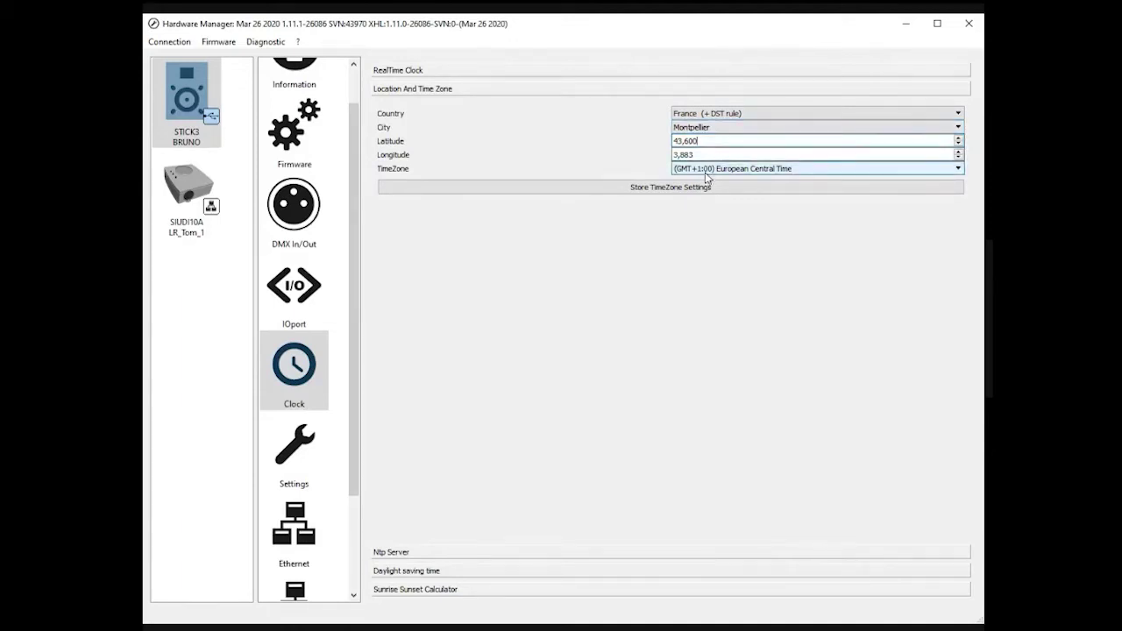
left_click(768, 171)
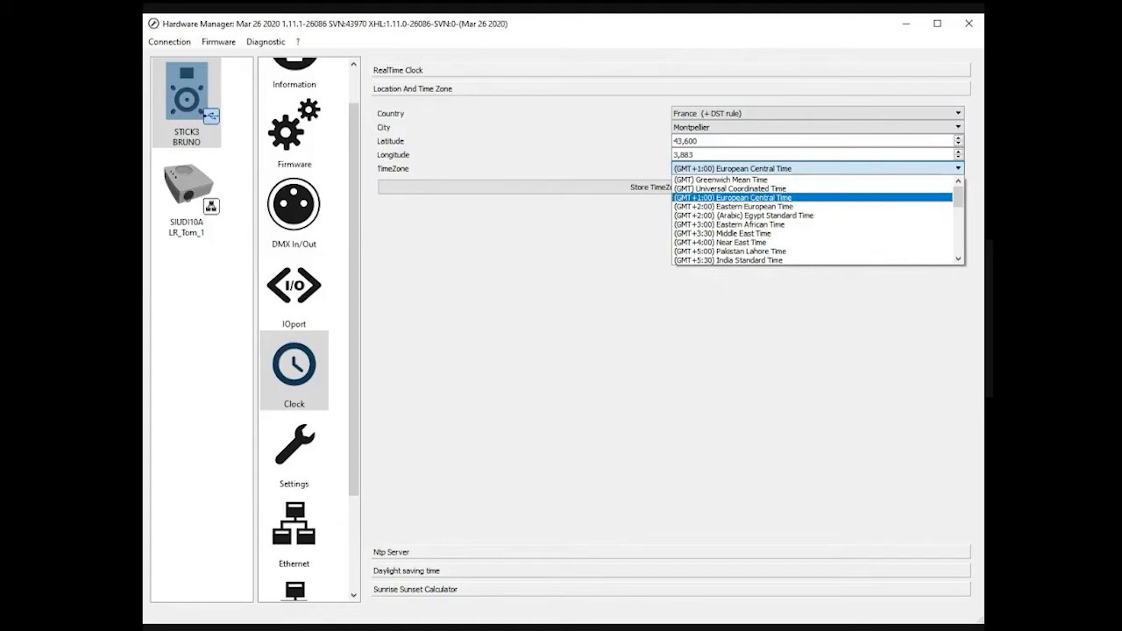
scroll(877, 219, "down", 5)
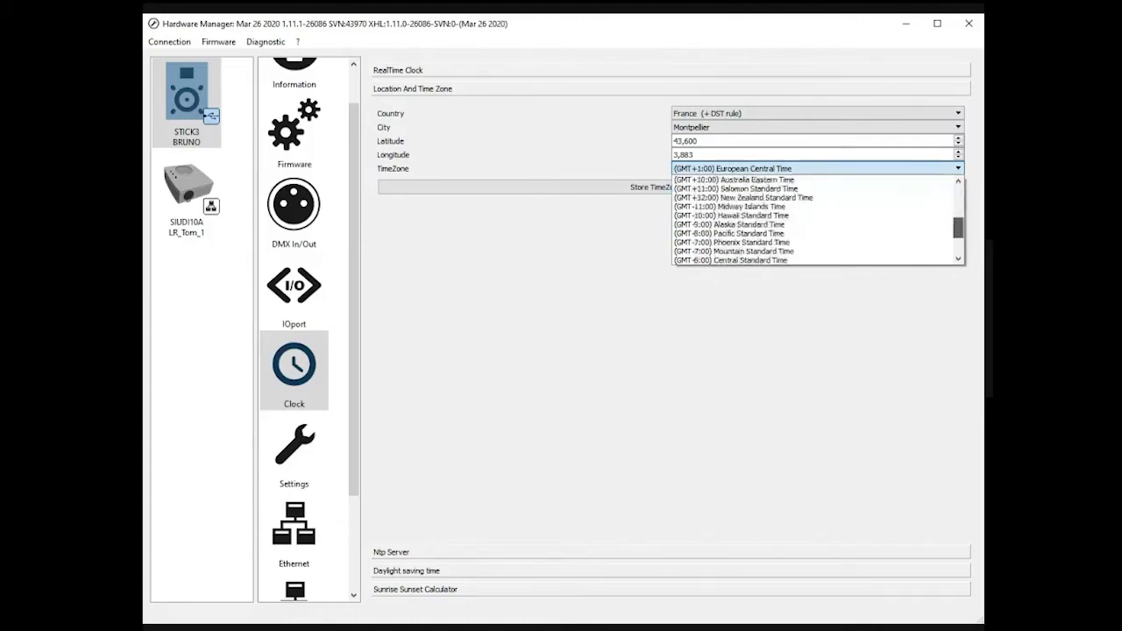
scroll(877, 219, "up", 5)
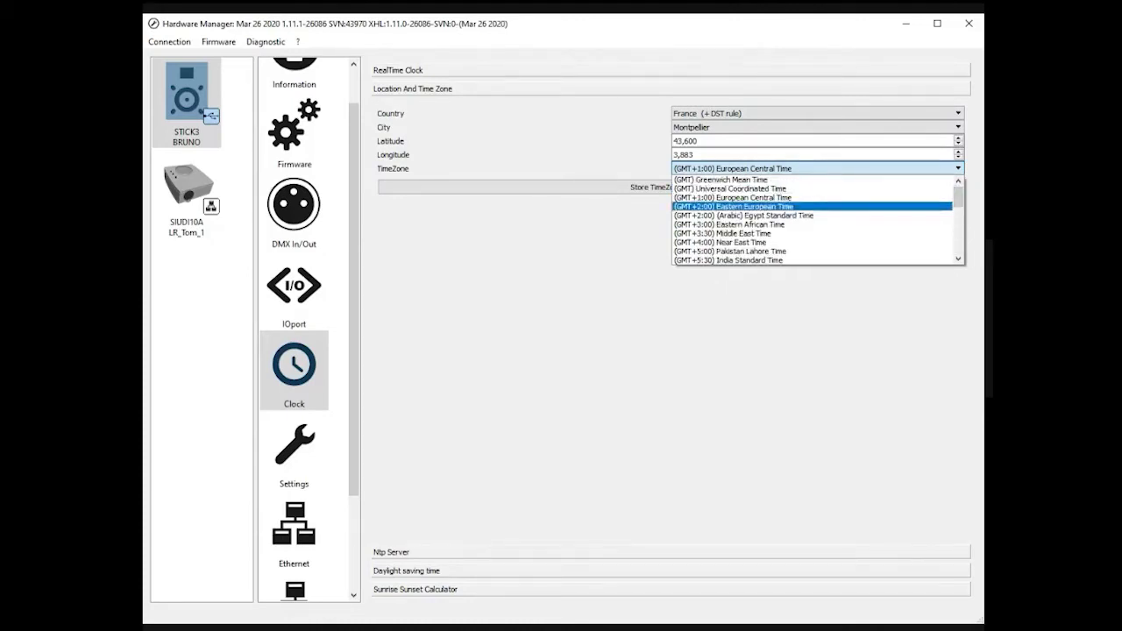
left_click(769, 302)
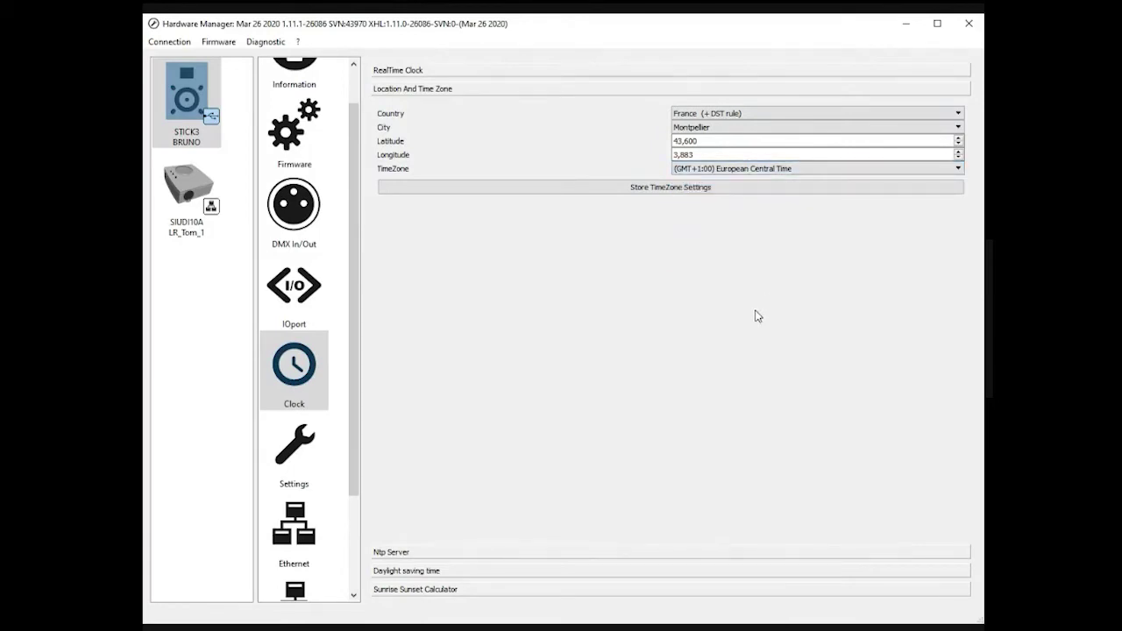
Store the device's time zone settings and check the NTP server configuration
left_click(672, 187)
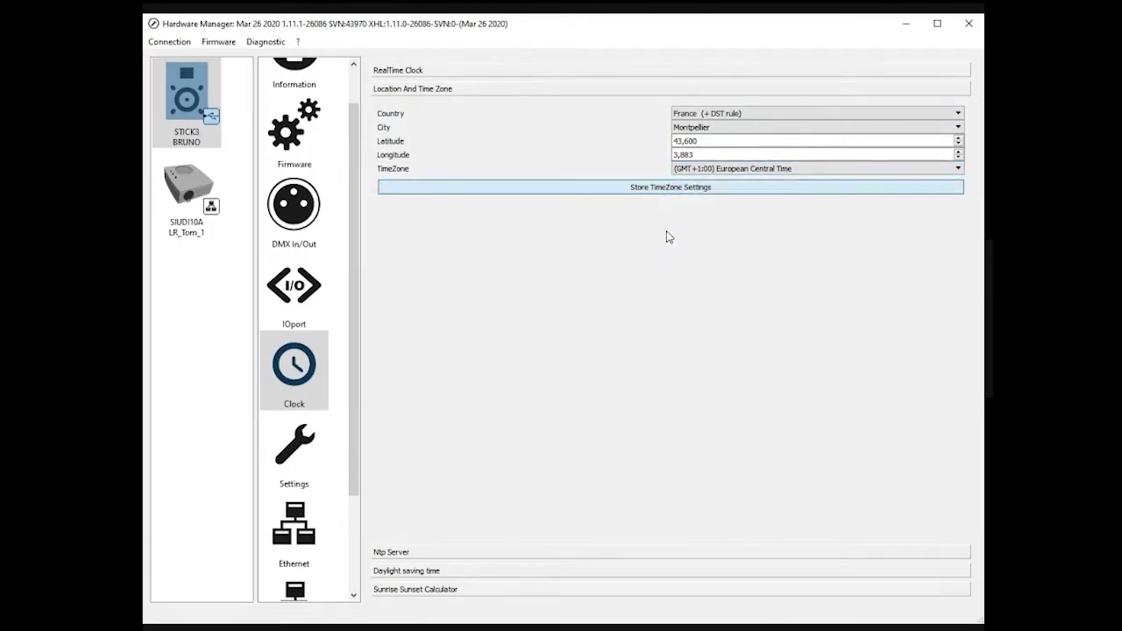
left_click(409, 553)
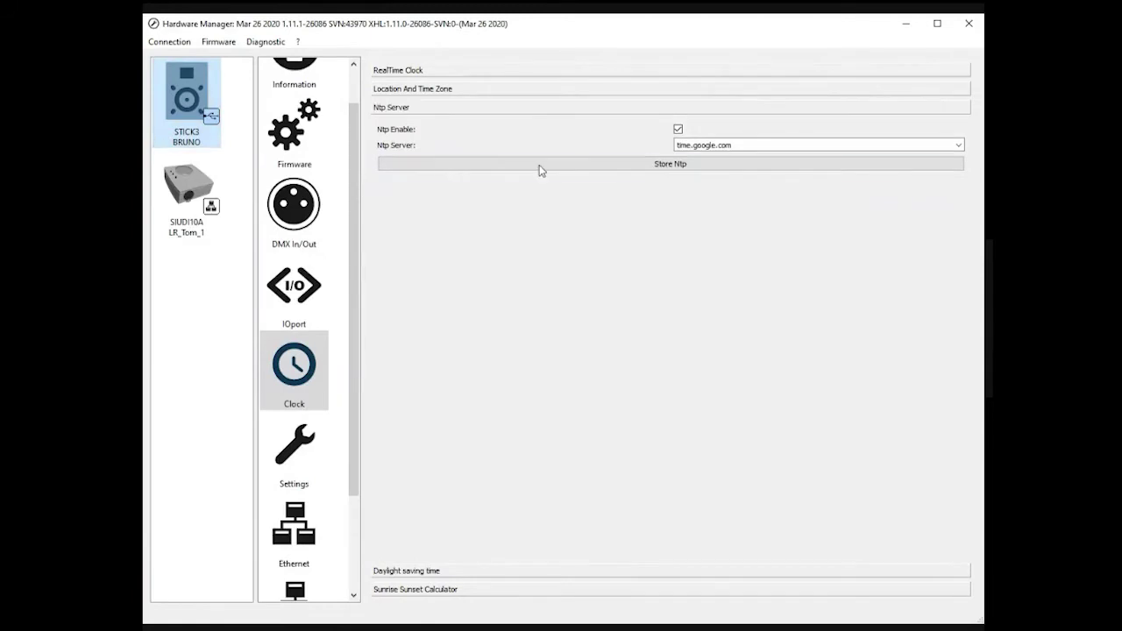
left_click(726, 166)
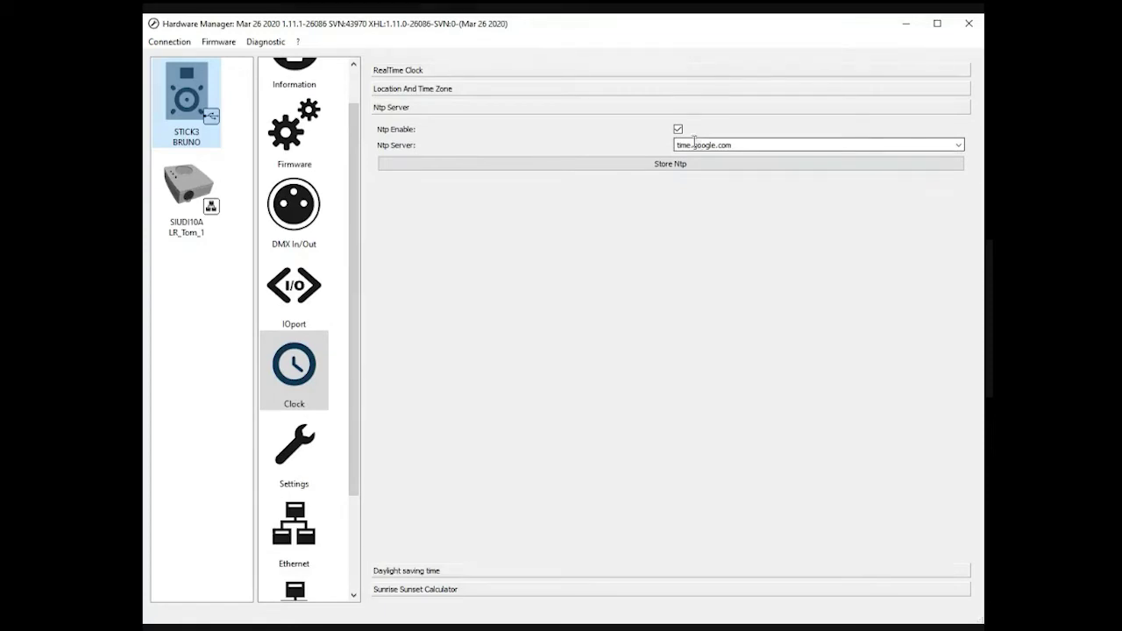
Try fixed dates for the summer and winter daylight saving changes, and return both to computed rules
left_click(412, 571)
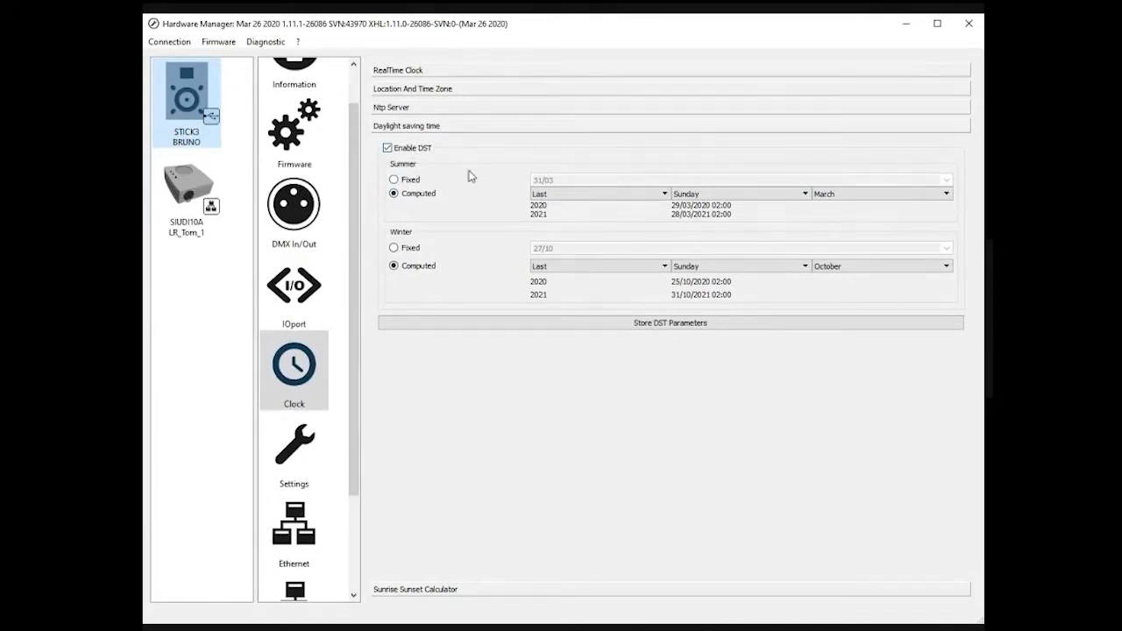
left_click(406, 181)
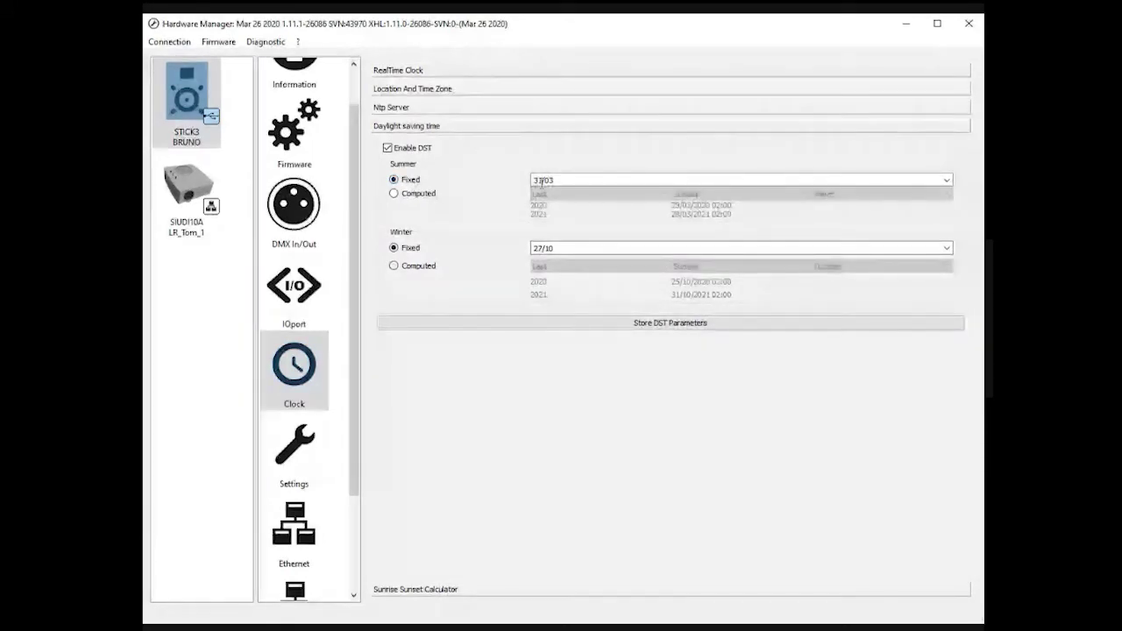
left_click(395, 193)
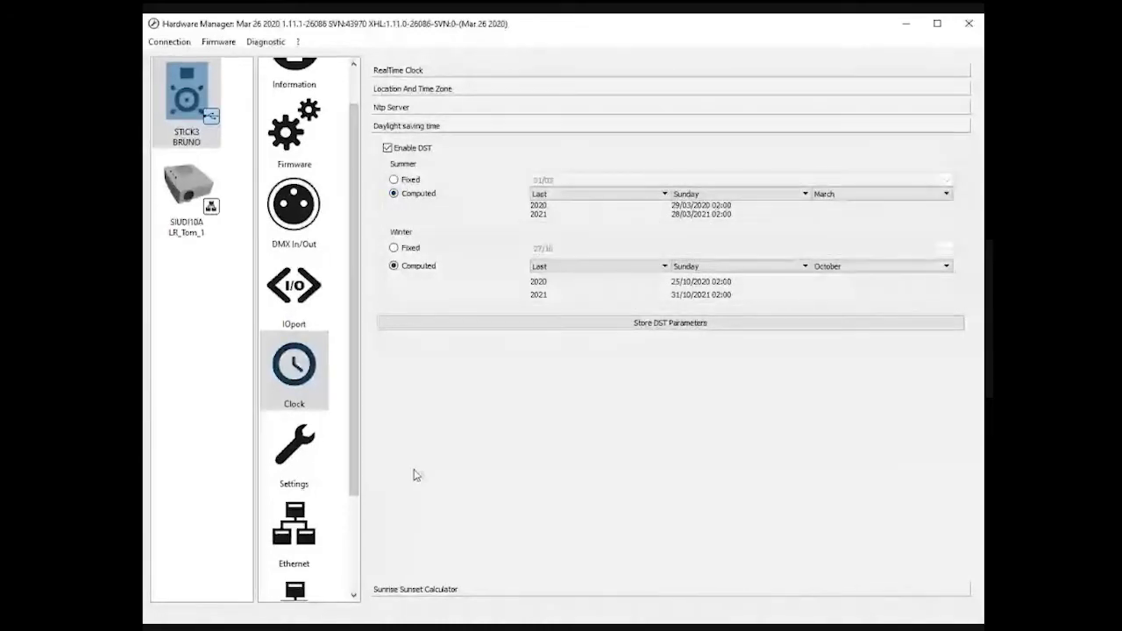
Check the sunrise and sunset calculation for 19/05 at the stored location
left_click(418, 593)
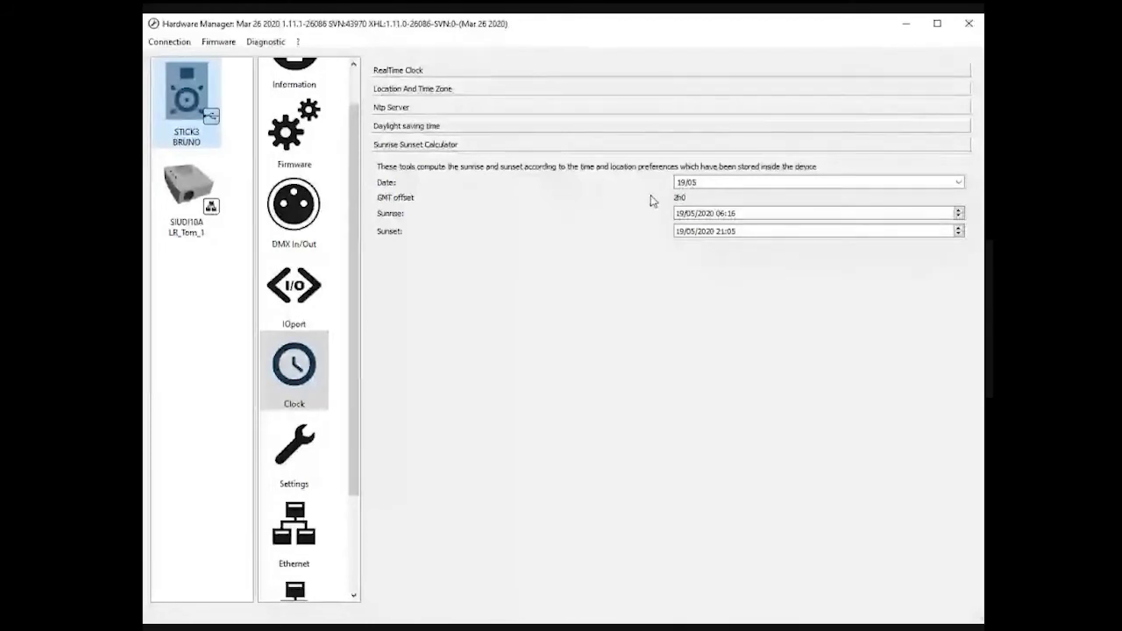
left_click(701, 185)
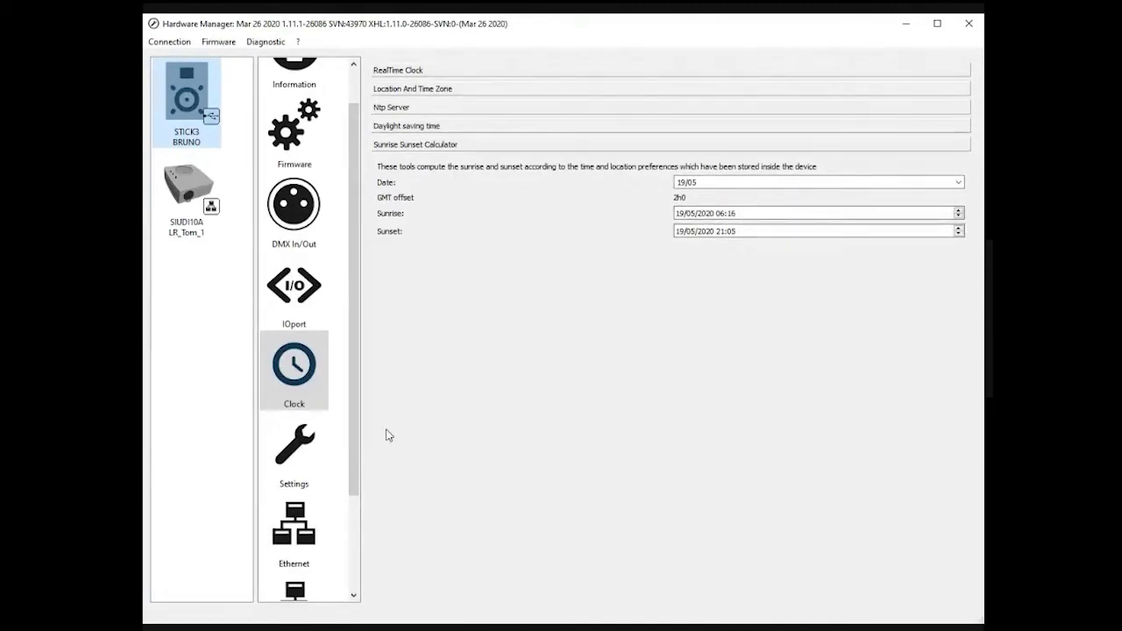
Look through the device's settings, covering the Mode, Arrows, Pallet, Scene, FirstStart, Trigger, Graphics, DMX Output, Sensitive and Language groups
left_click(294, 448)
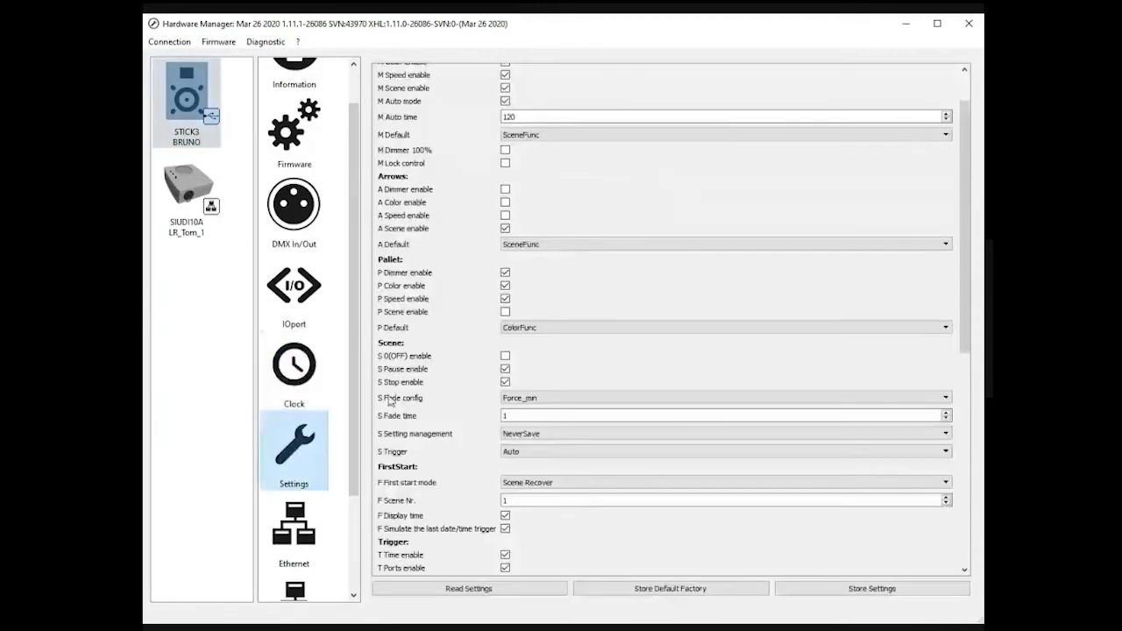
scroll(640, 322, "up", 2)
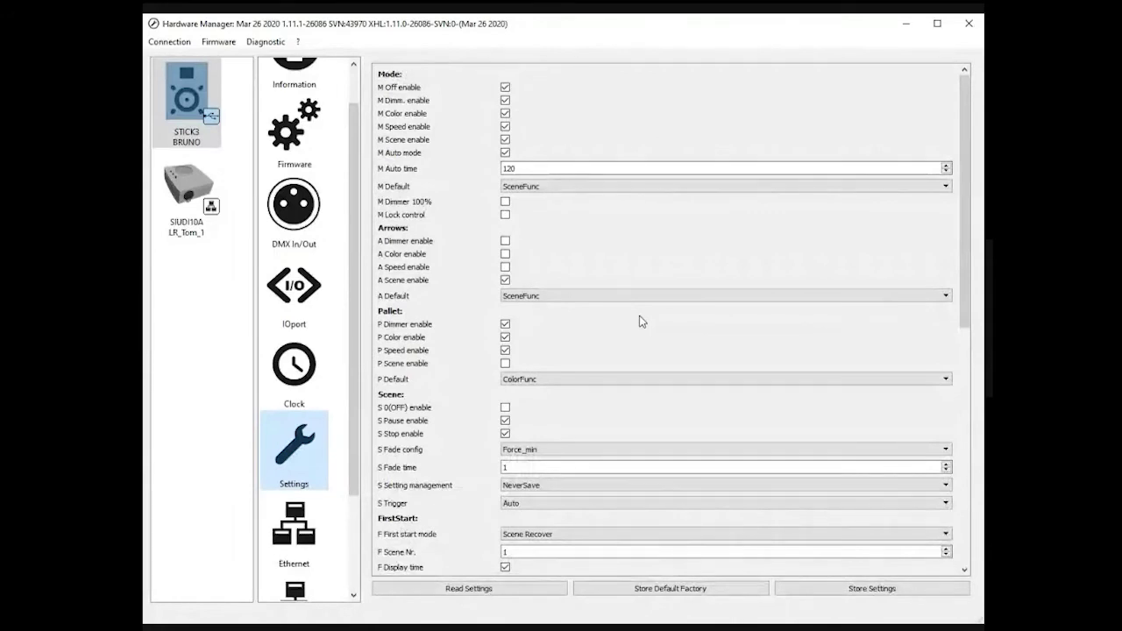
scroll(640, 322, "down", 5)
scroll(640, 322, "up", 1)
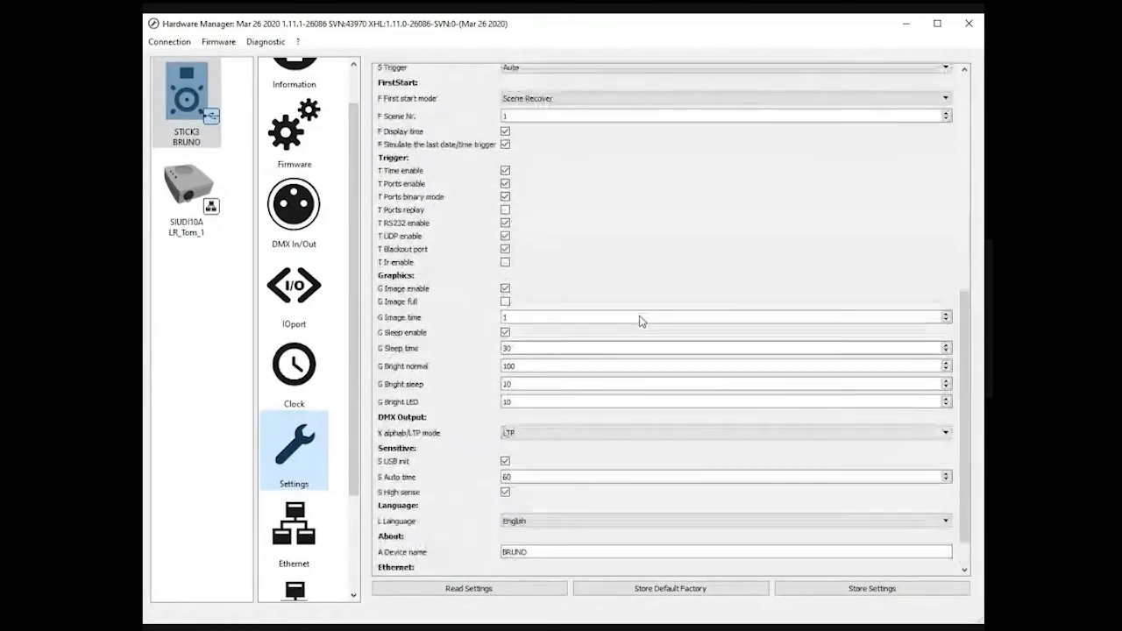
scroll(640, 320, "up", 5)
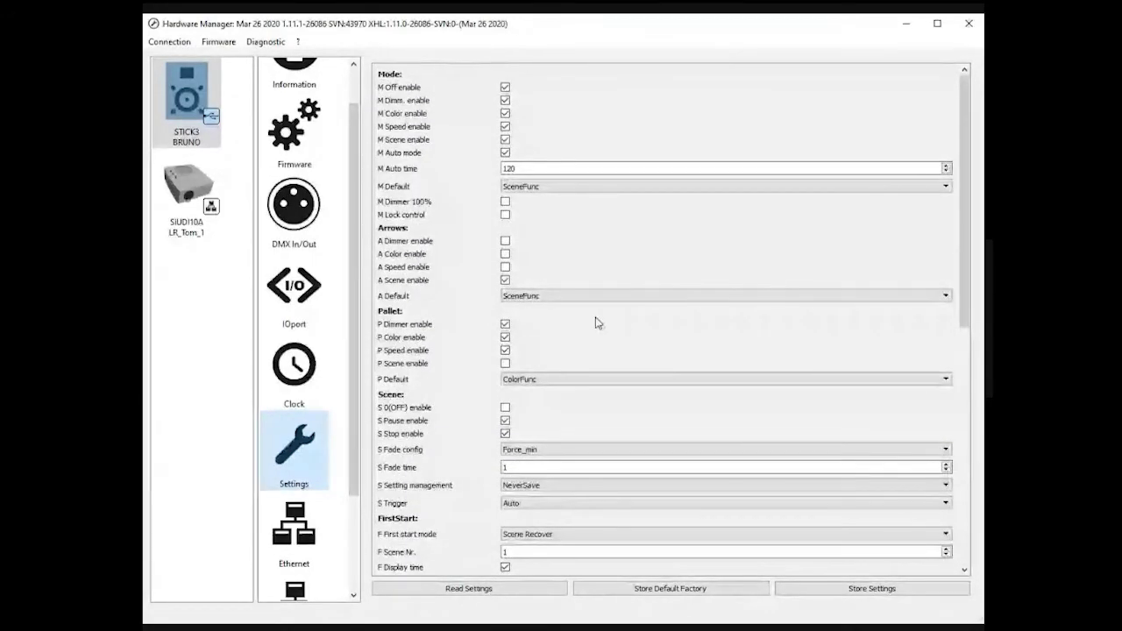
scroll(491, 197, "down", 5)
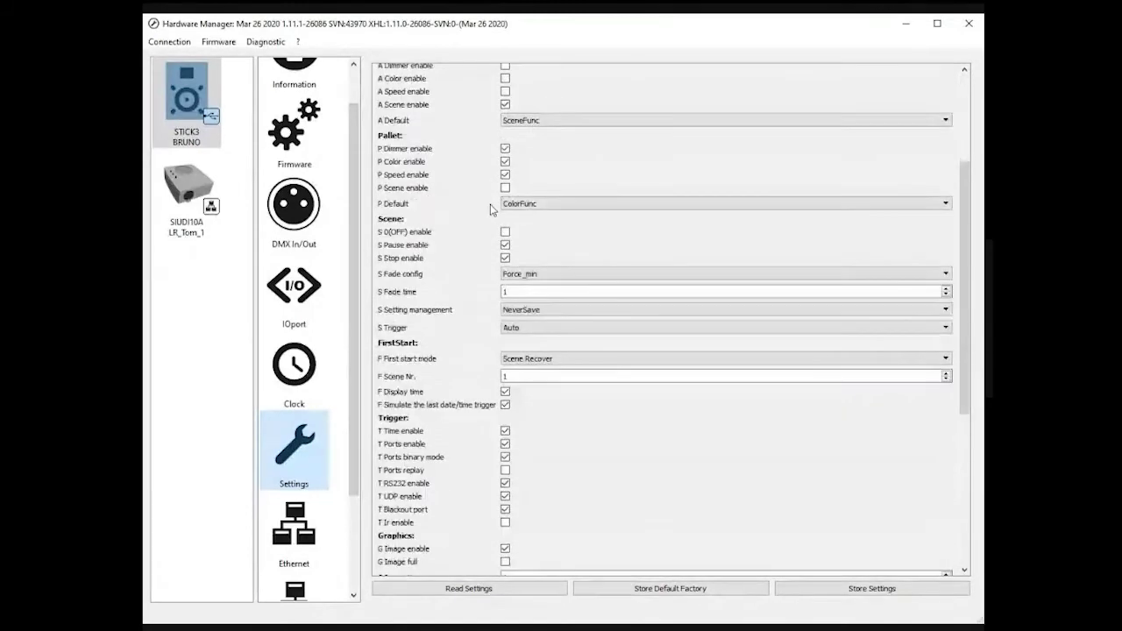
scroll(491, 210, "down", 5)
scroll(483, 252, "up", 8)
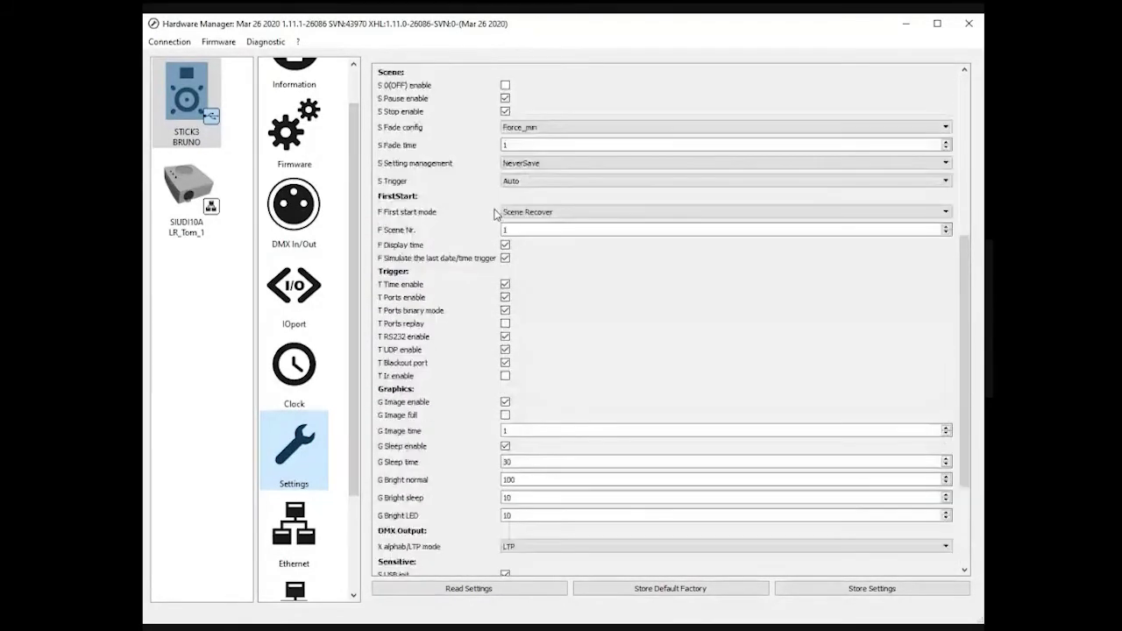
scroll(483, 252, "up", 5)
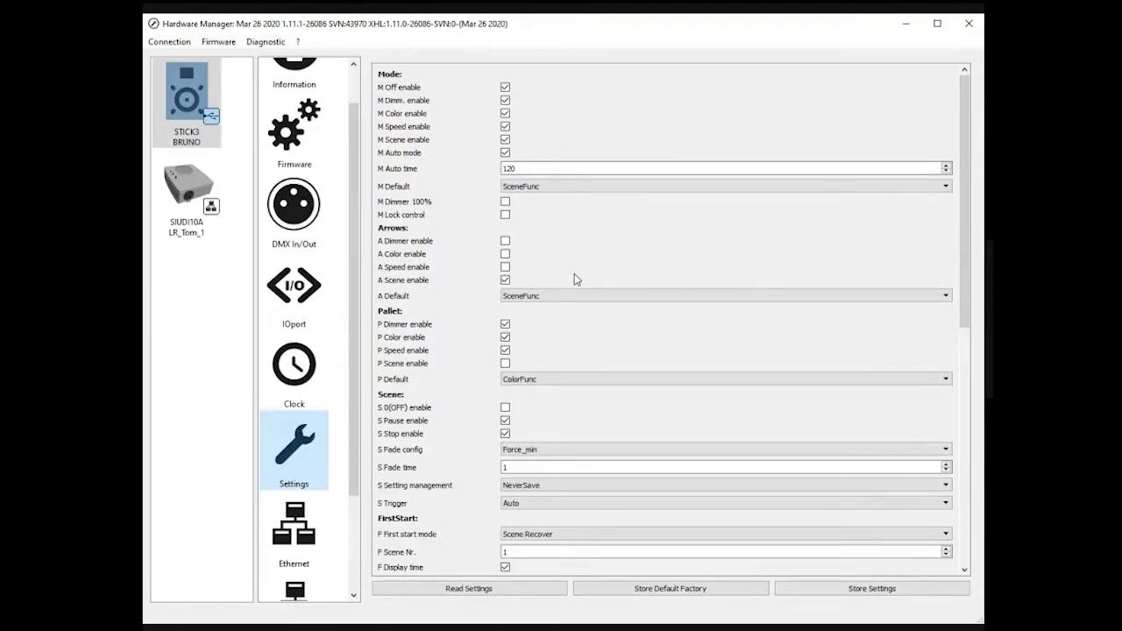
scroll(574, 279, "down", 3)
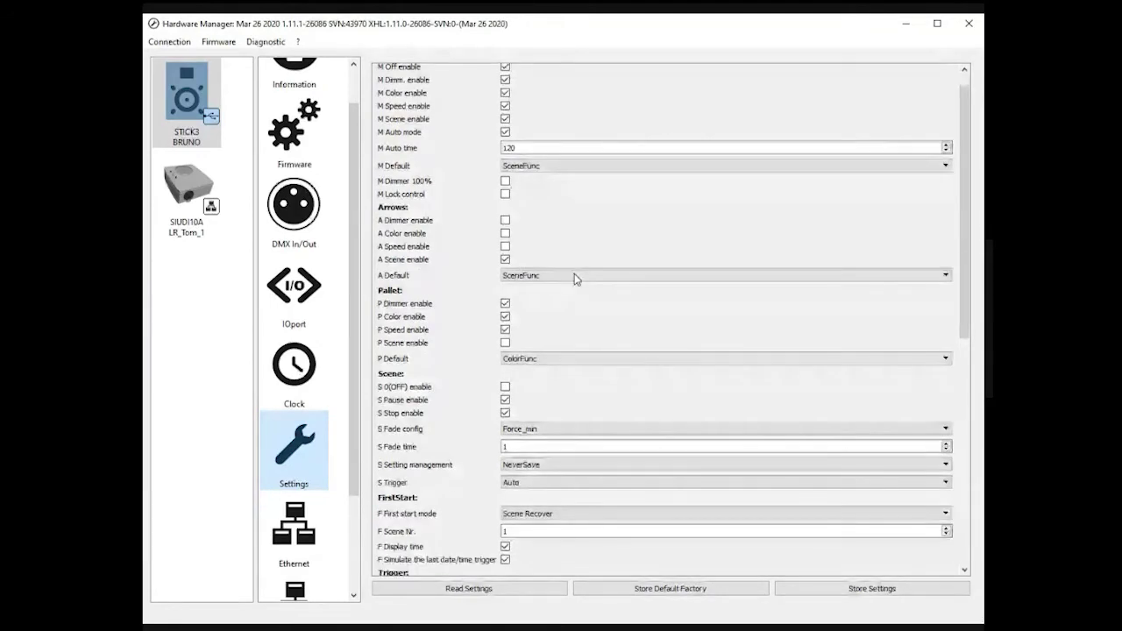
scroll(576, 278, "down", 9)
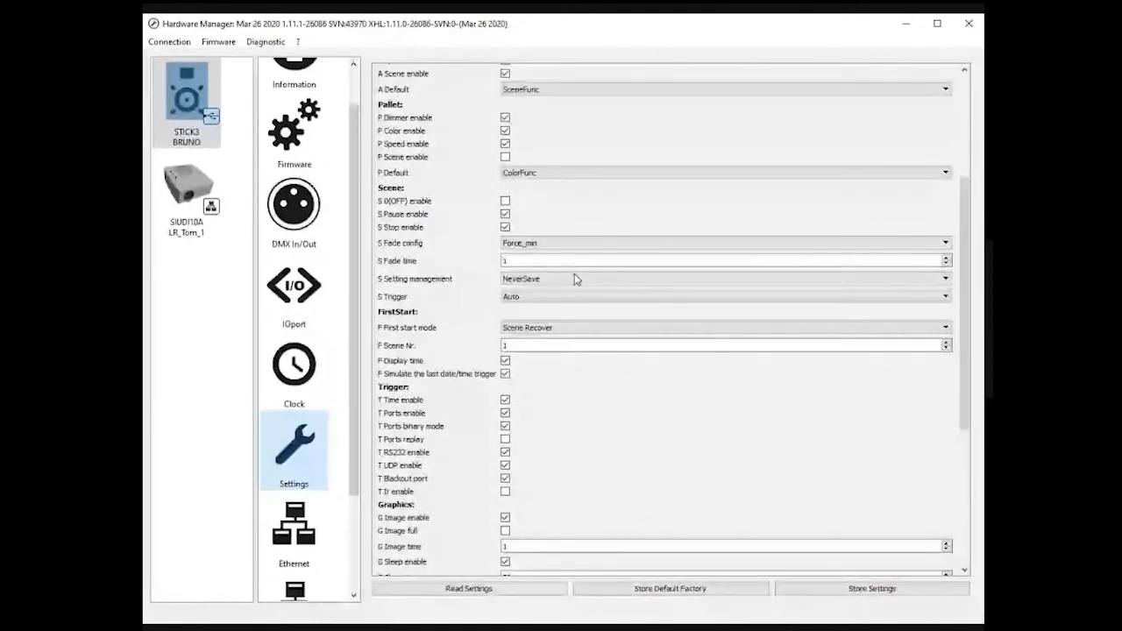
scroll(568, 277, "up", 12)
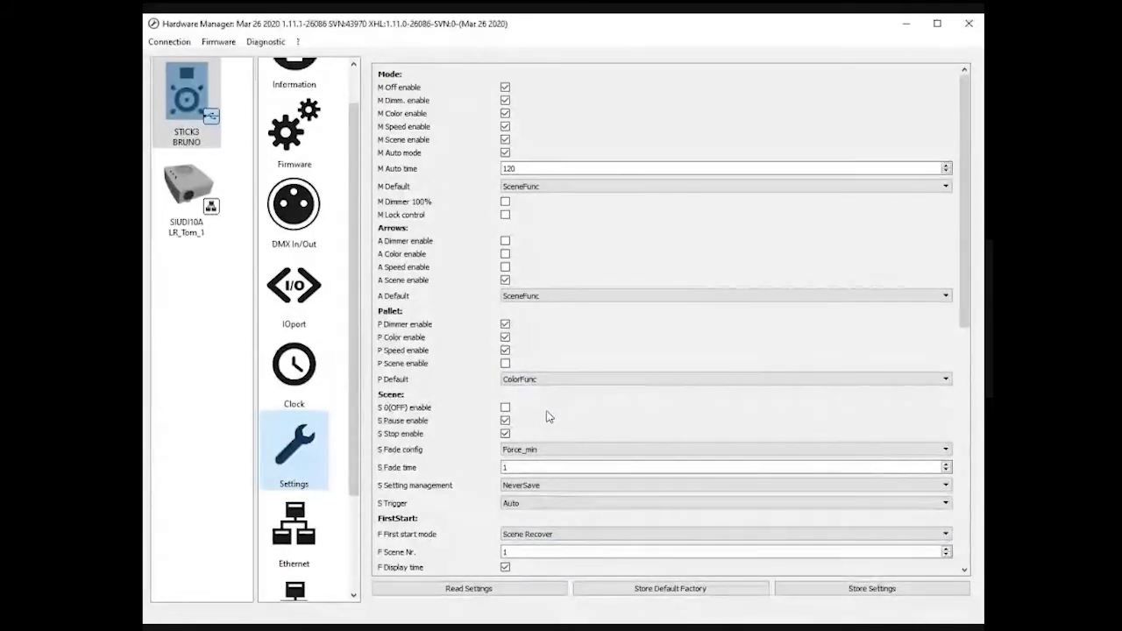
scroll(565, 266, "down", 5)
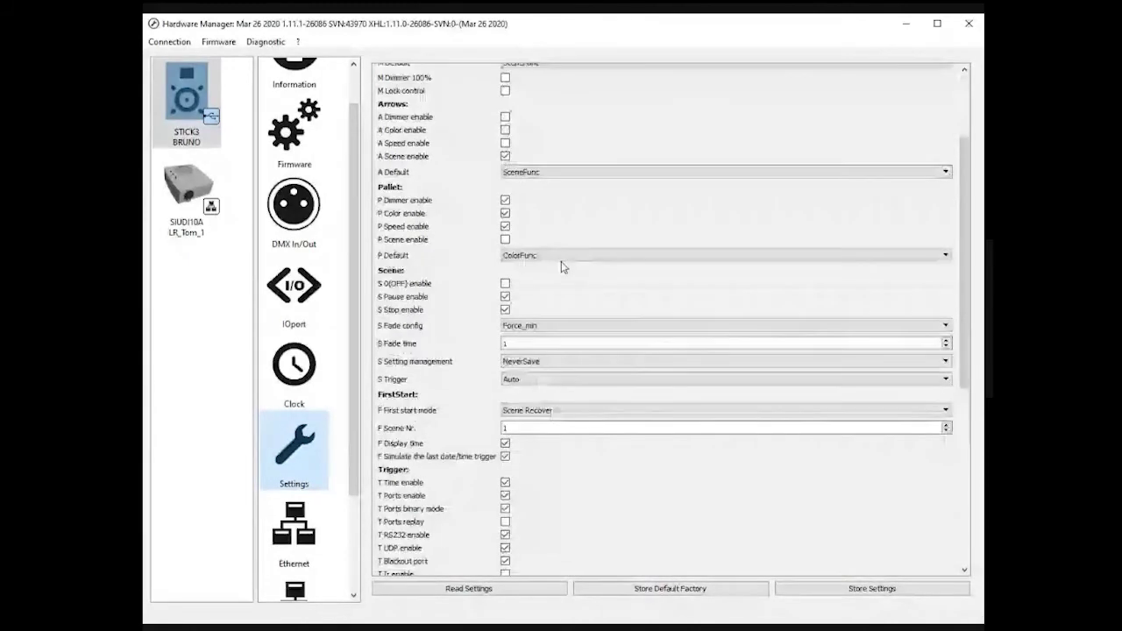
scroll(570, 308, "down", 2)
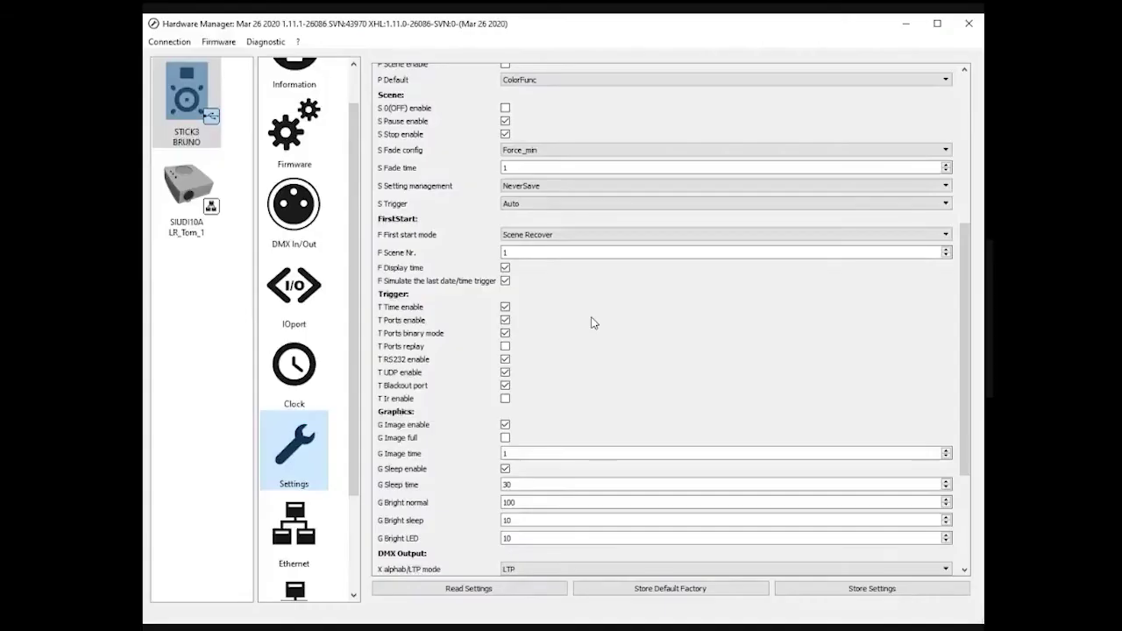
scroll(578, 318, "up", 3)
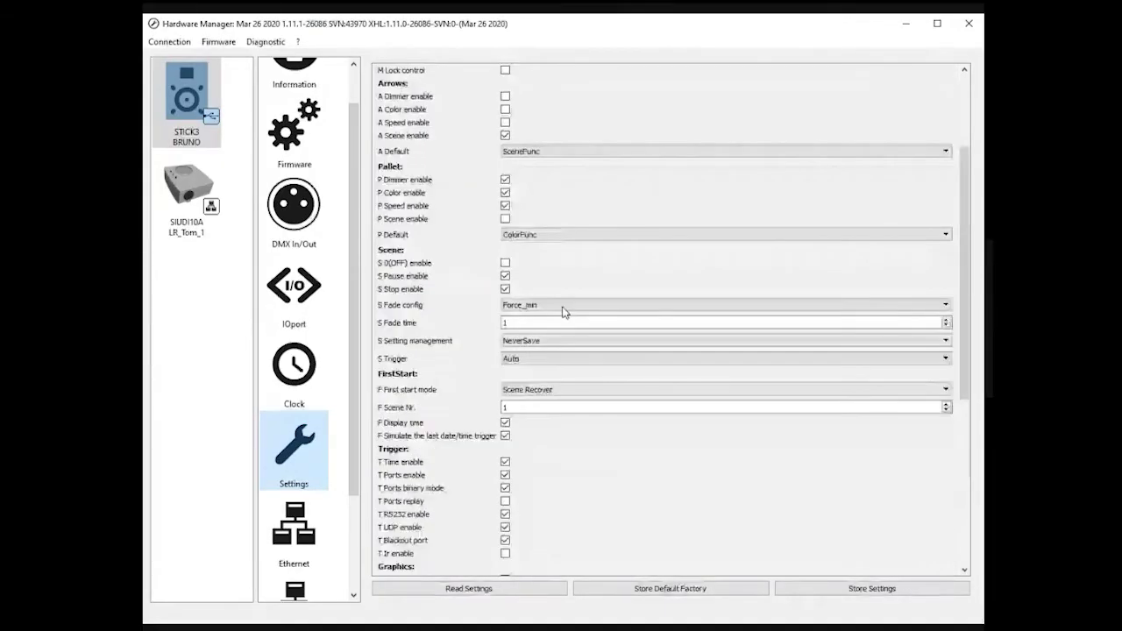
scroll(563, 312, "up", 3)
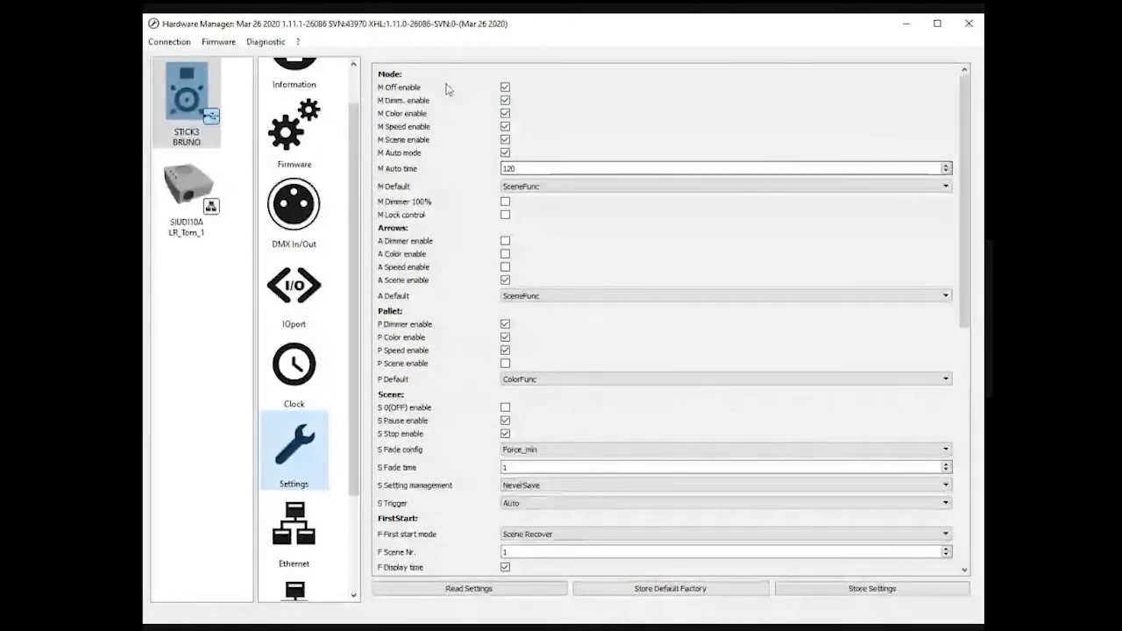
scroll(469, 456, "down", 5)
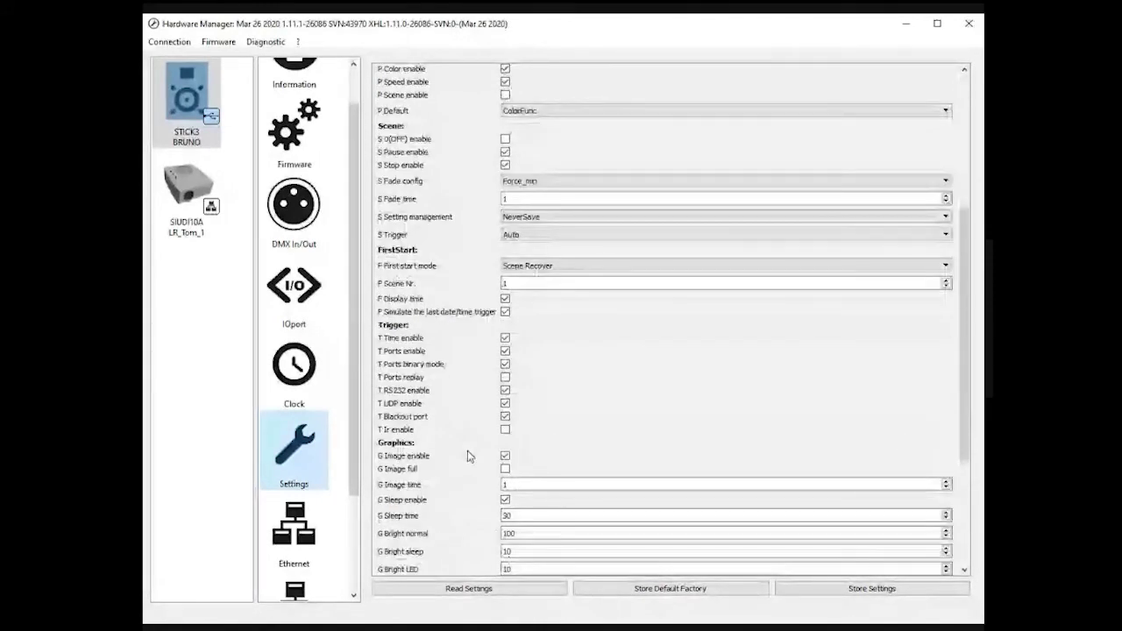
scroll(467, 454, "down", 4)
scroll(460, 443, "up", 9)
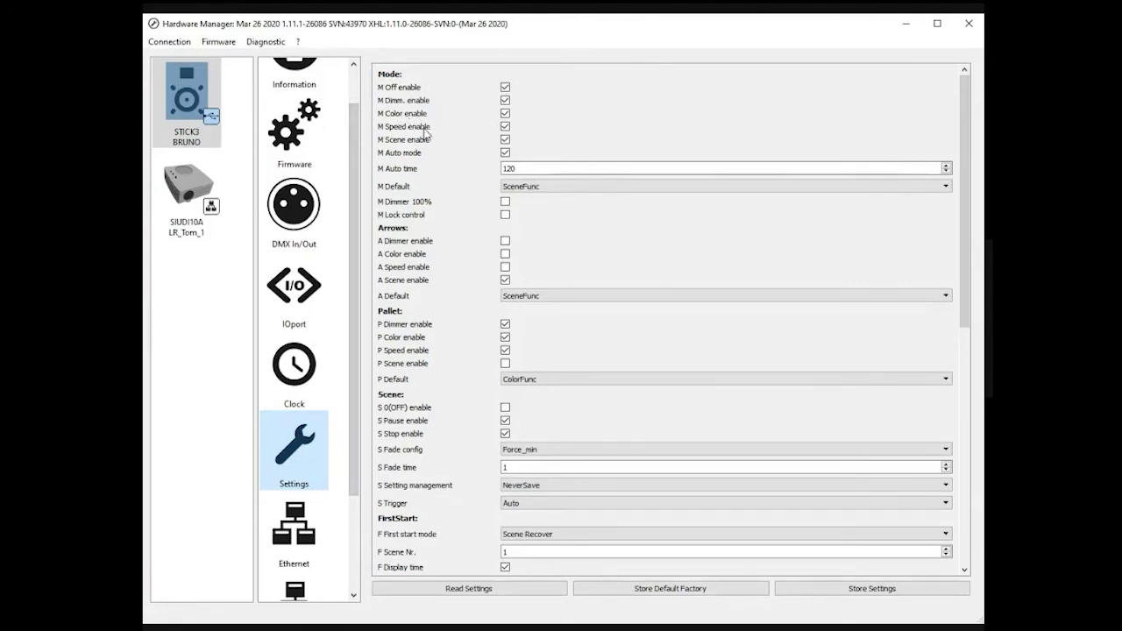
Try switching the Mode group's color and speed options off and back on
left_click(505, 114)
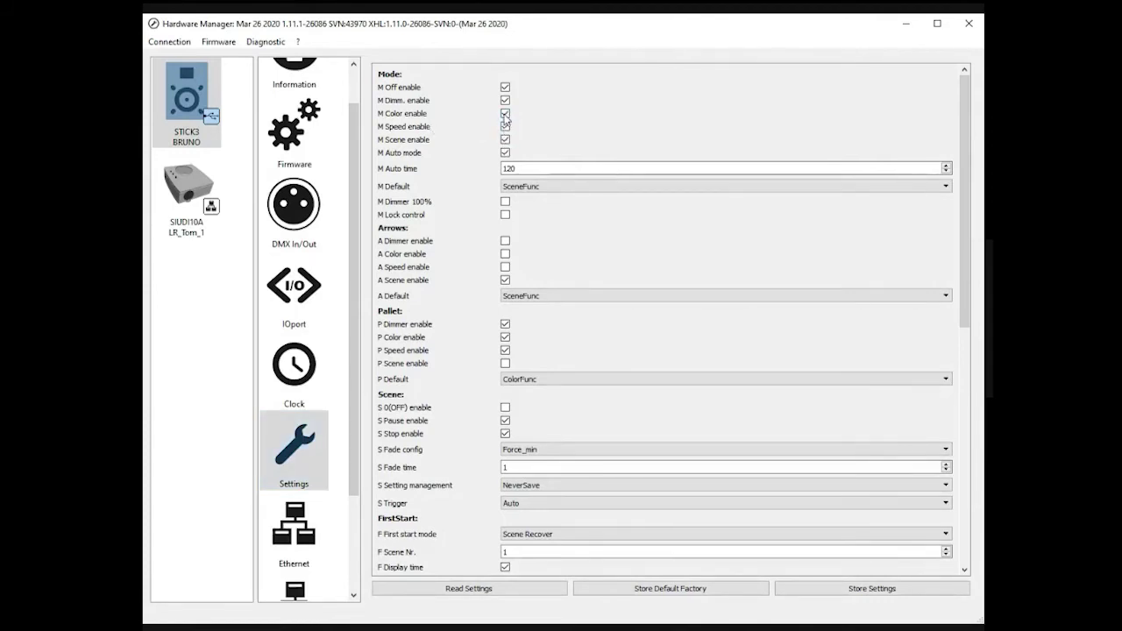
left_click(505, 127)
left_click(506, 115)
left_click(506, 127)
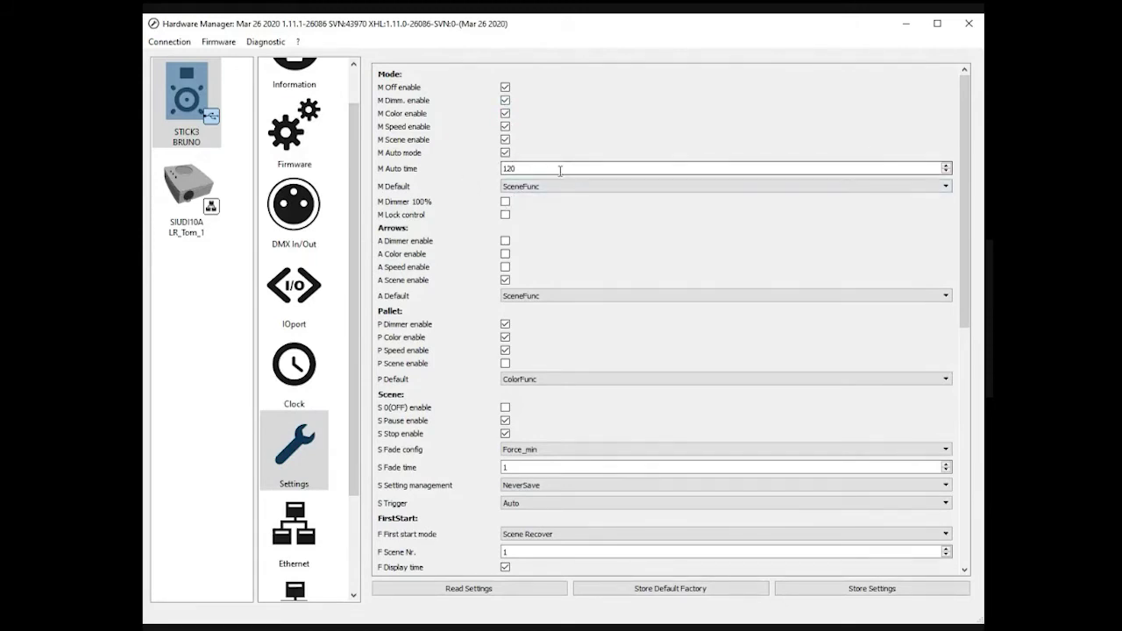
Enable M Lock control and keep SceneFunc as the Mode group's default function
double_click(510, 168)
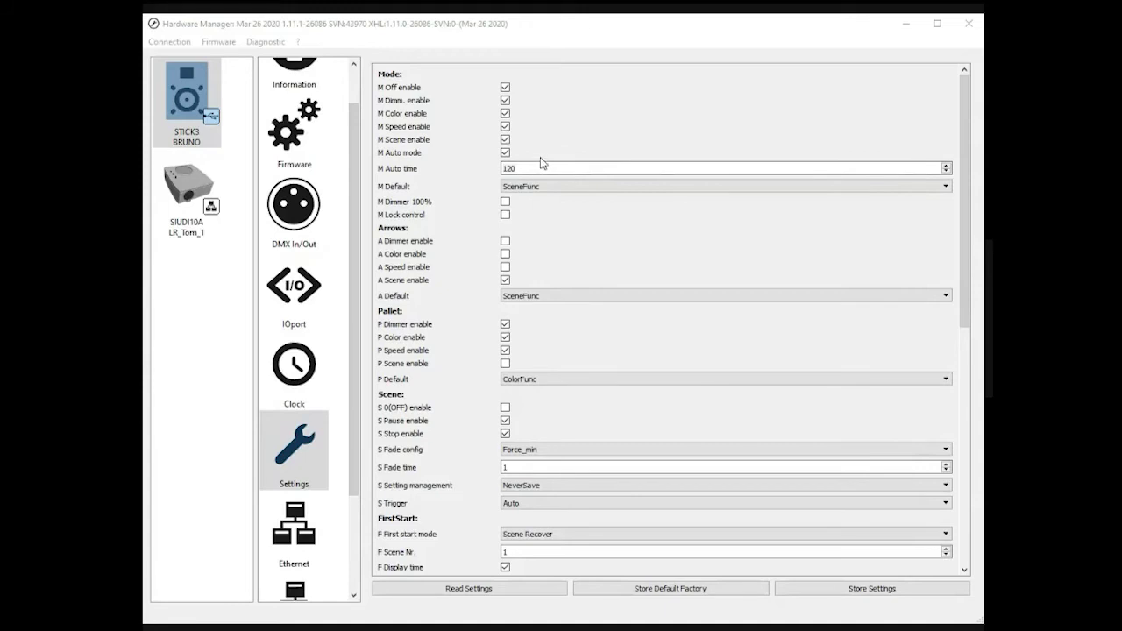
left_click(505, 215)
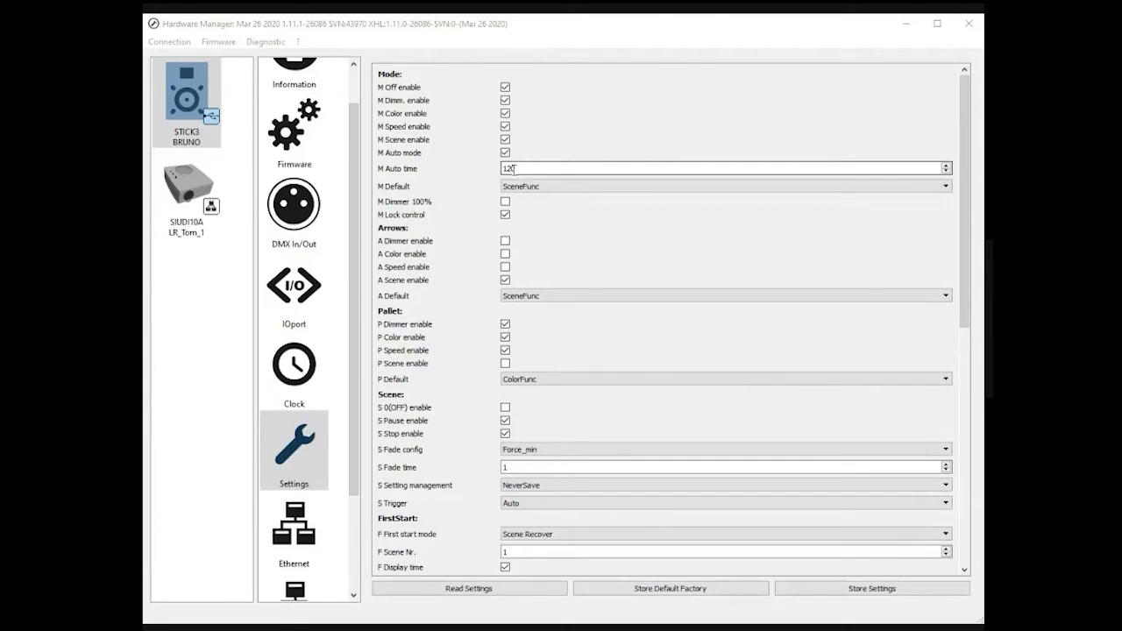
left_click(530, 186)
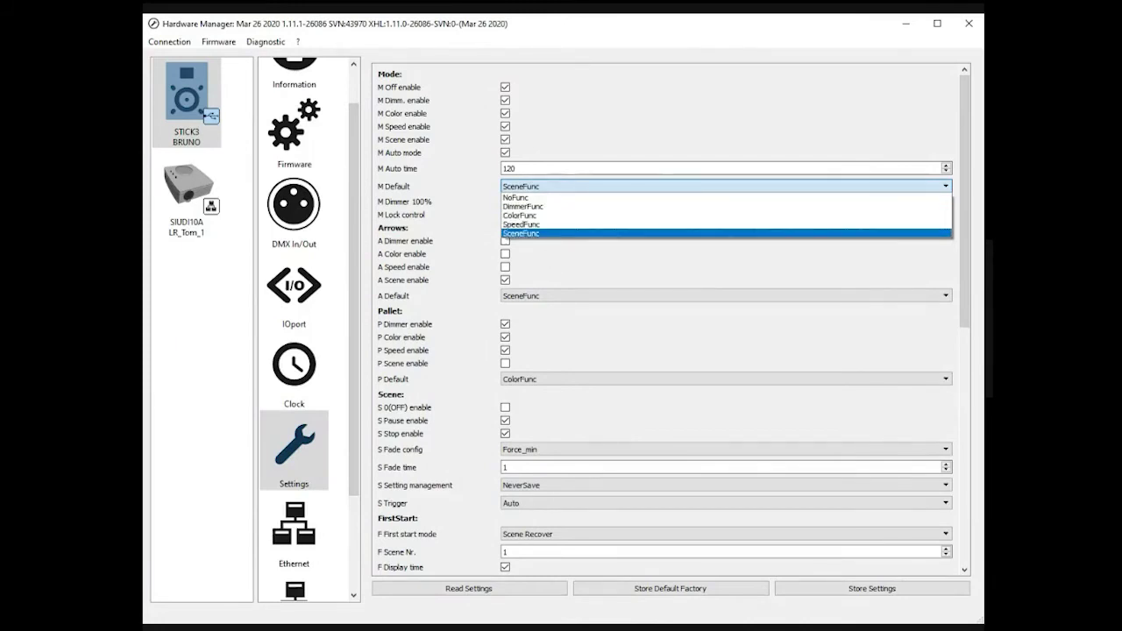
left_click(526, 234)
left_click(543, 186)
left_click(523, 233)
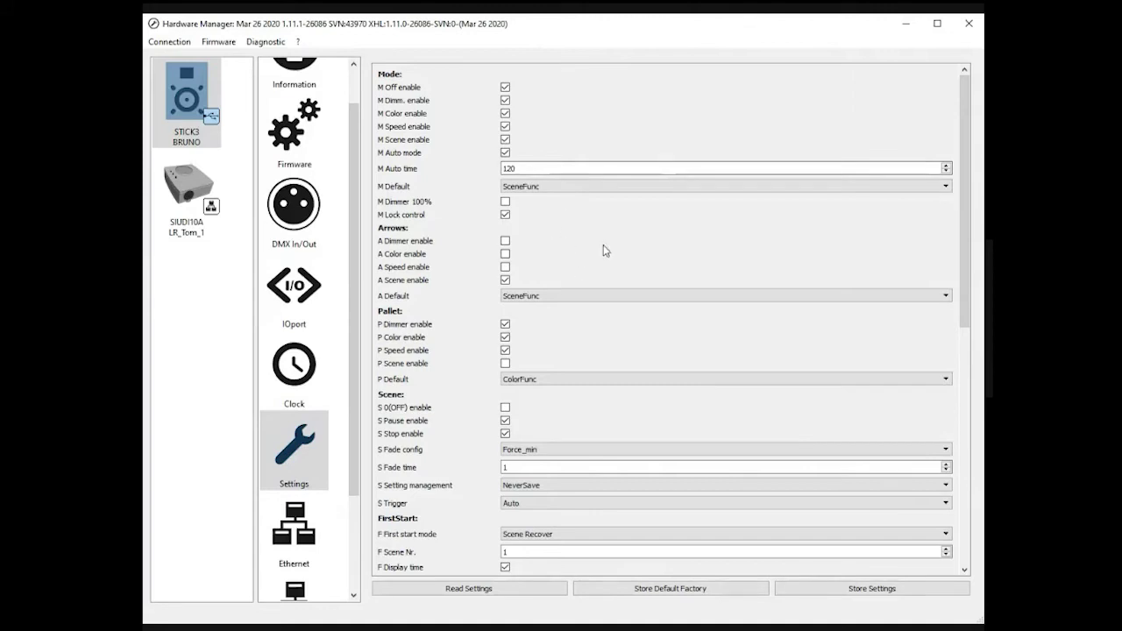
Review the dimmer, color, speed and scene options in the Arrows and Pallet groups
scroll(390, 176, "down", 1)
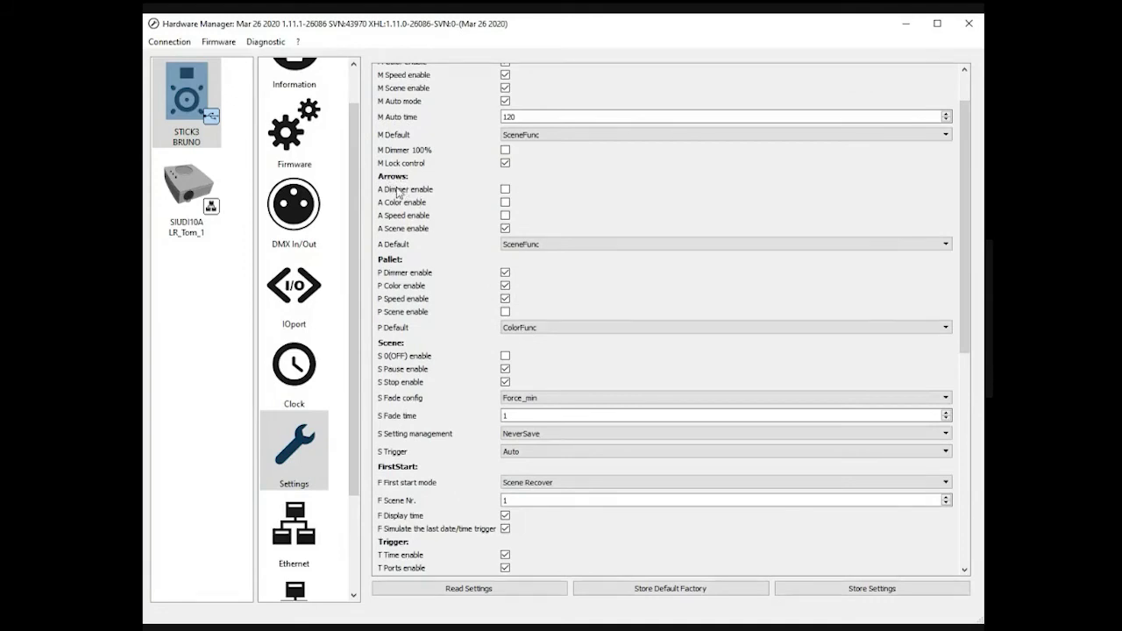
left_click(505, 214)
left_click(505, 229)
scroll(496, 211, "down", 1)
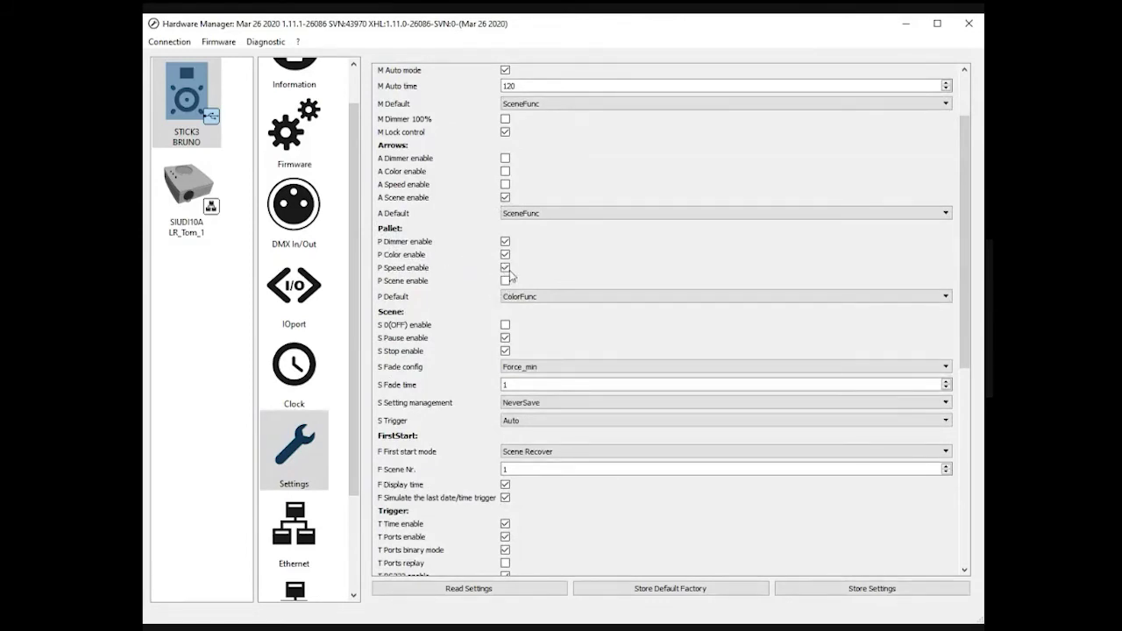
scroll(548, 275, "down", 1)
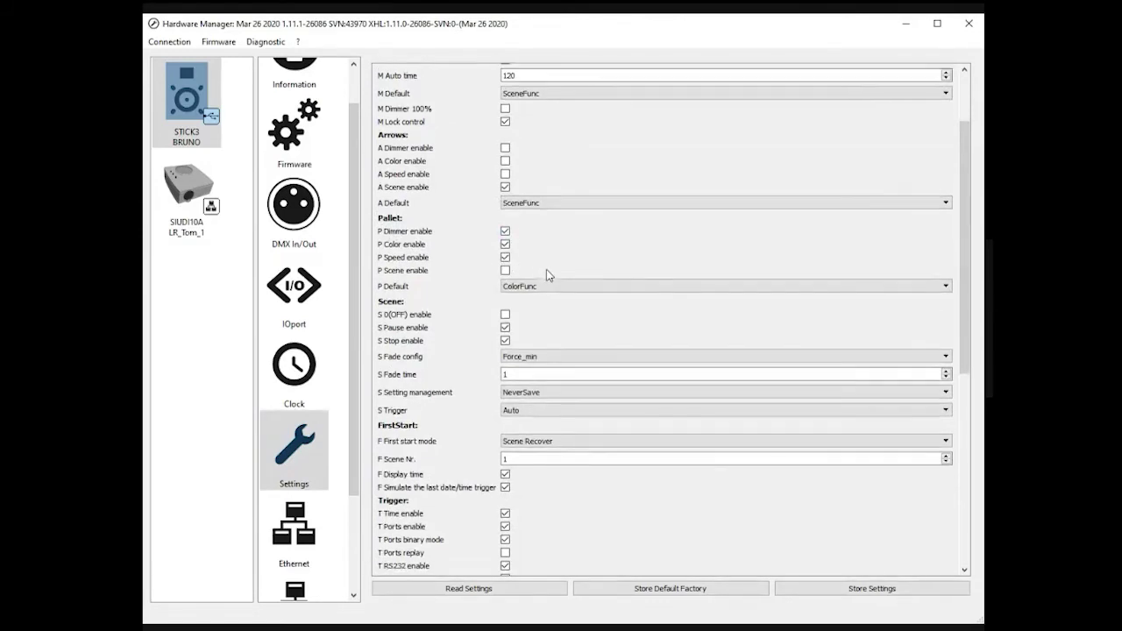
Enable the S 0(OFF) option in the Scene group
scroll(544, 253, "down", 4)
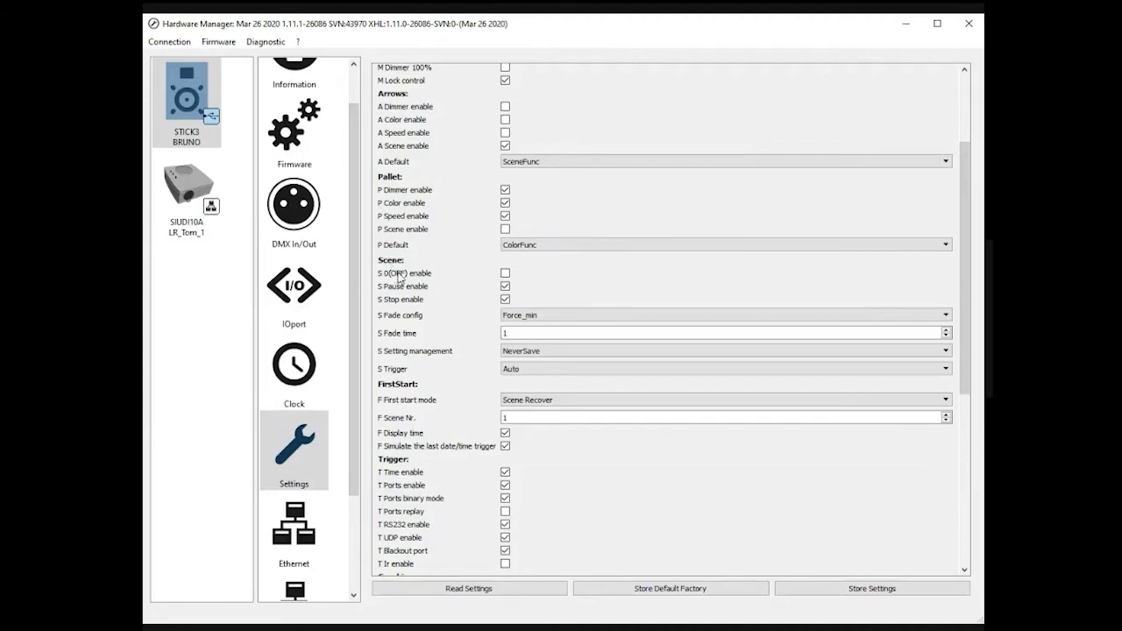
left_click(504, 274)
left_click(506, 274)
left_click(505, 274)
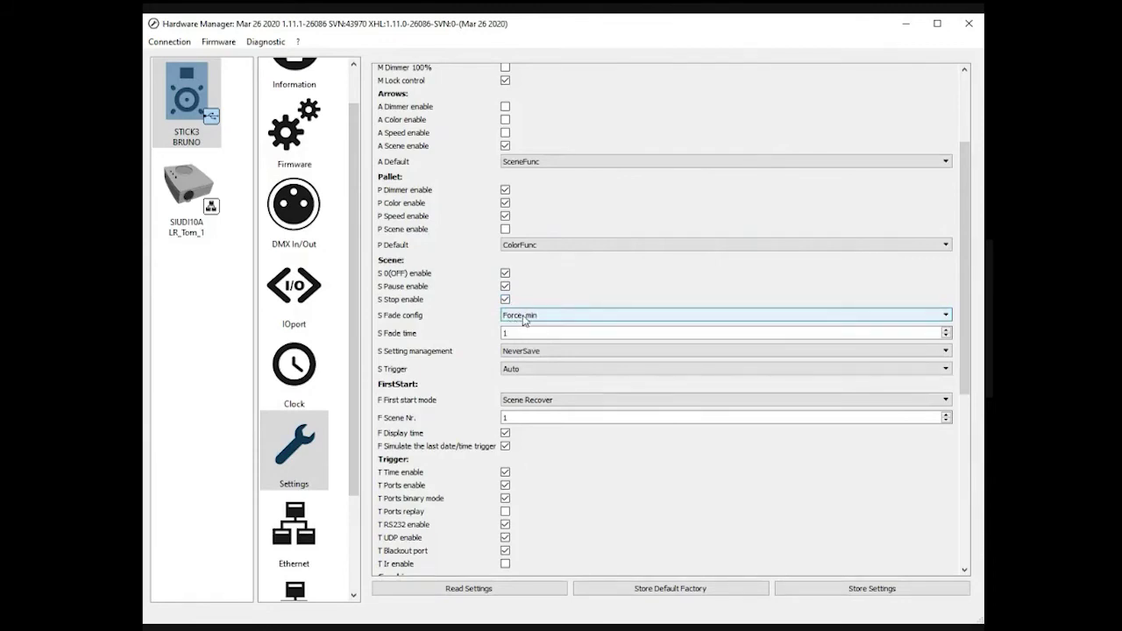
Try From_show as the Scene group's fade configuration
left_click(523, 316)
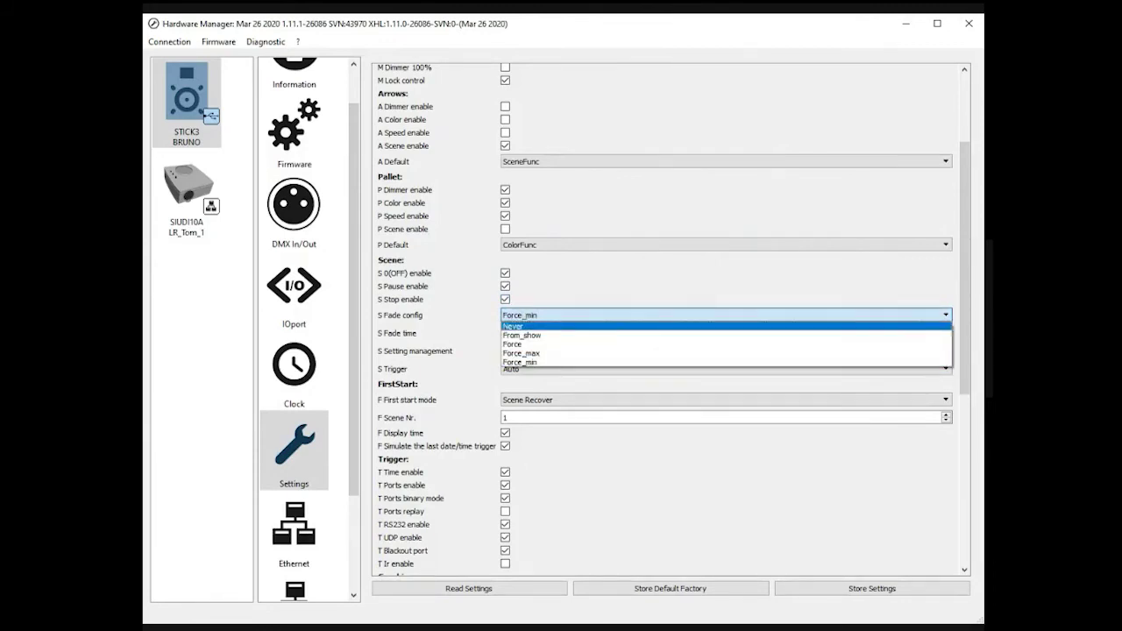
left_click(541, 307)
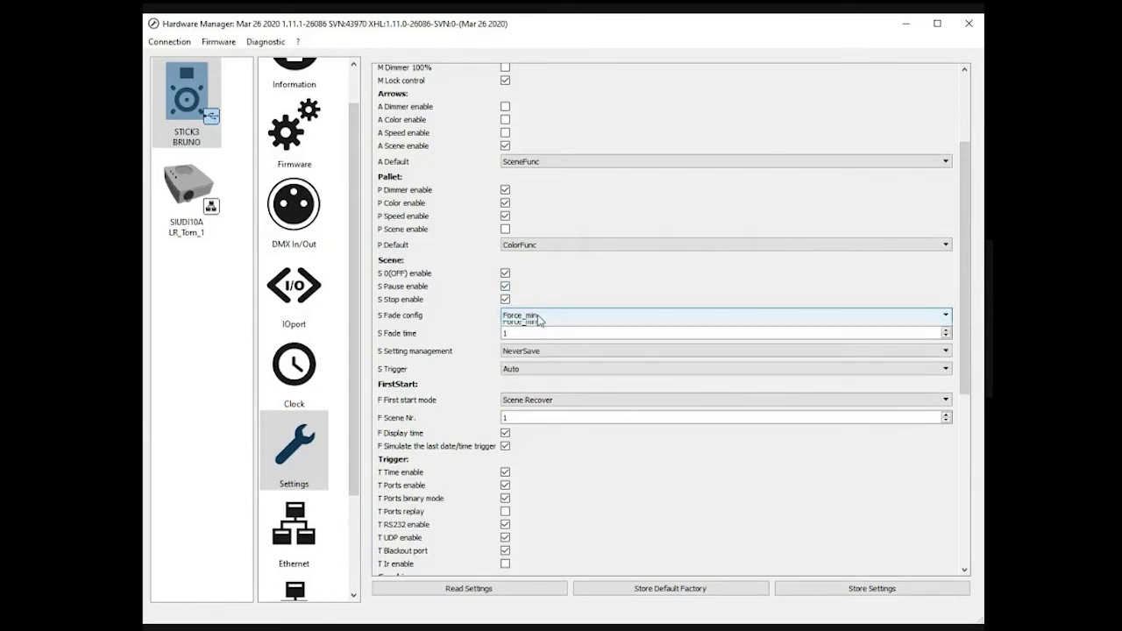
left_click(538, 317)
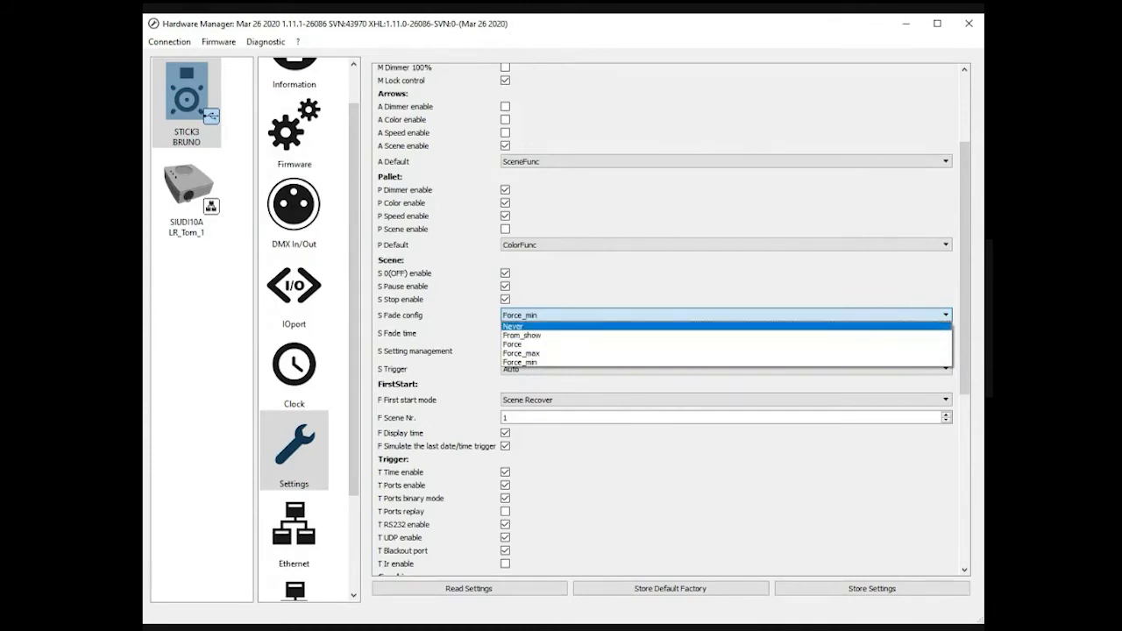
left_click(526, 335)
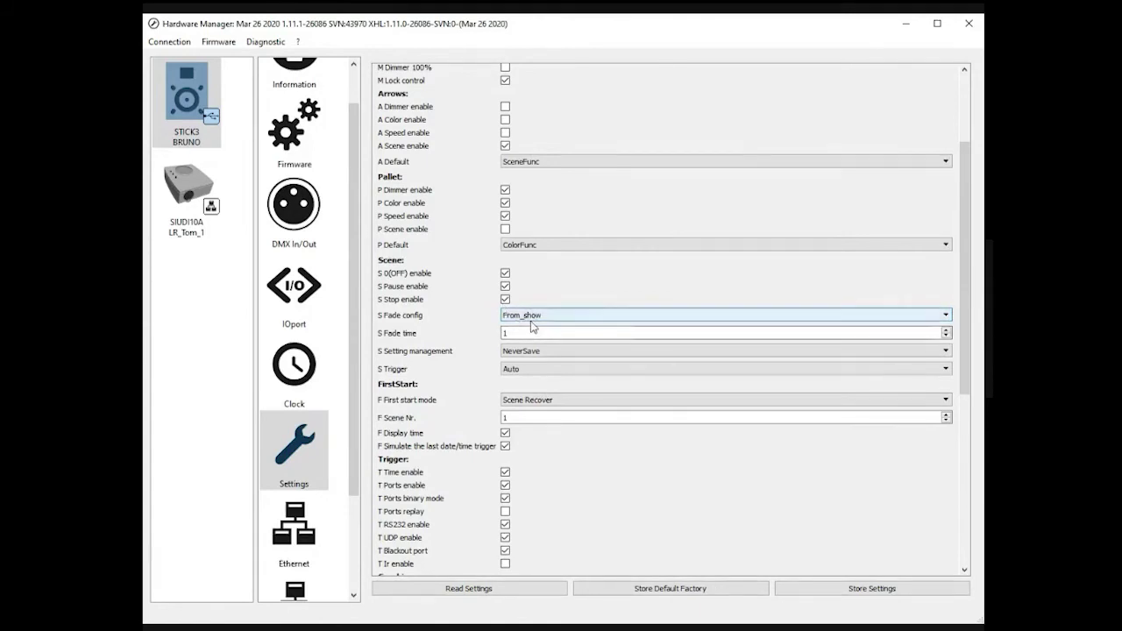
Try the Force fade configuration in the Scene group with a fade time of 5
left_click(536, 319)
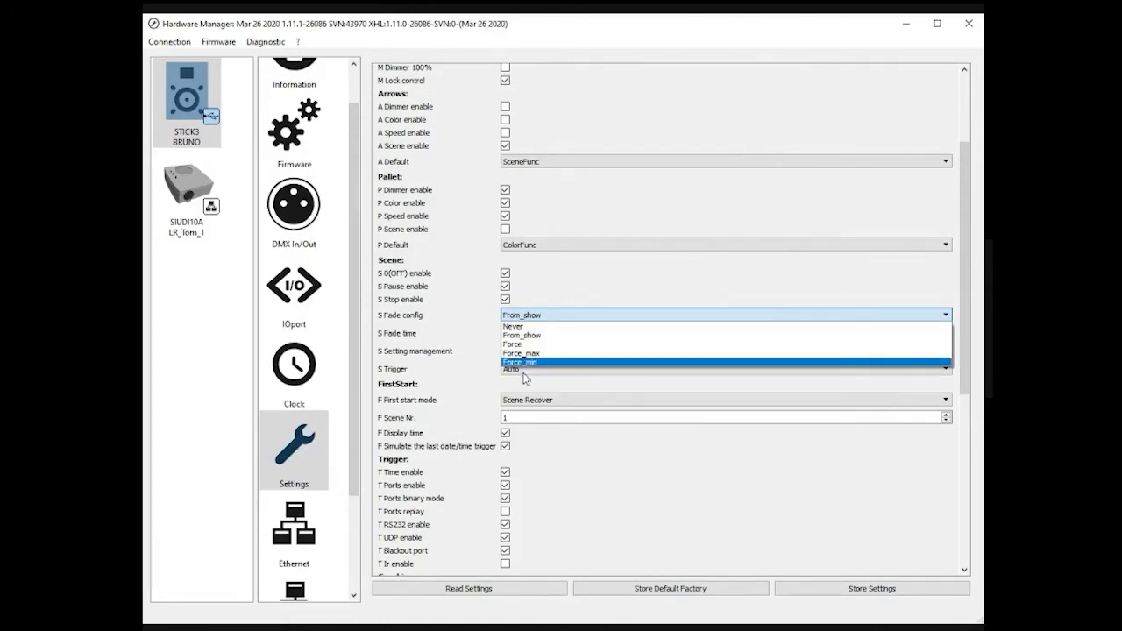
left_click(517, 344)
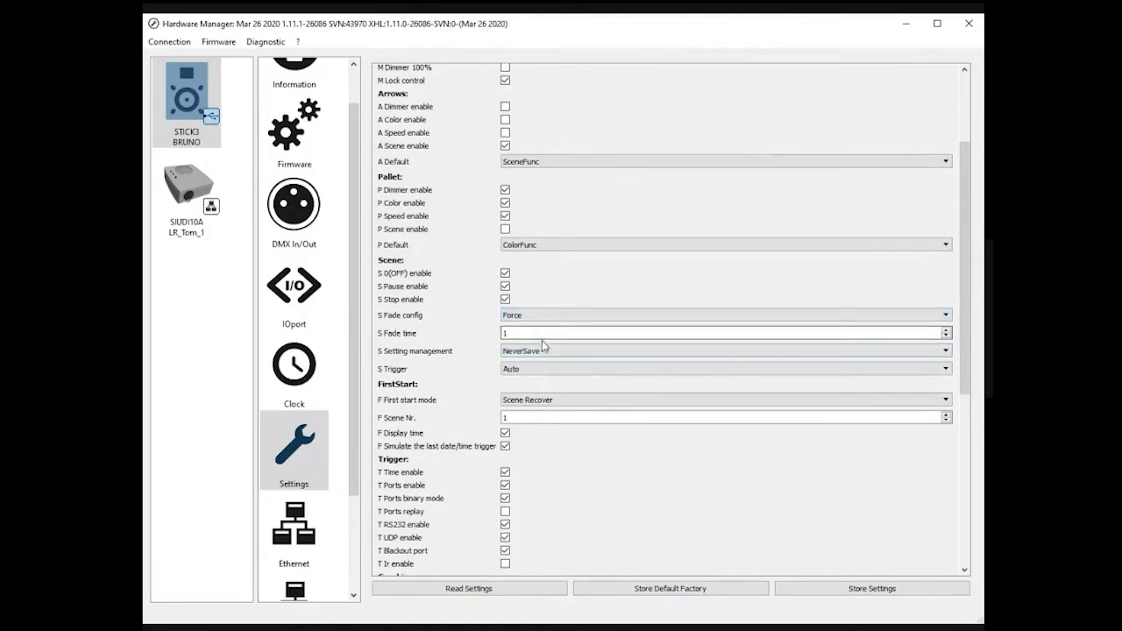
double_click(536, 335)
type("5")
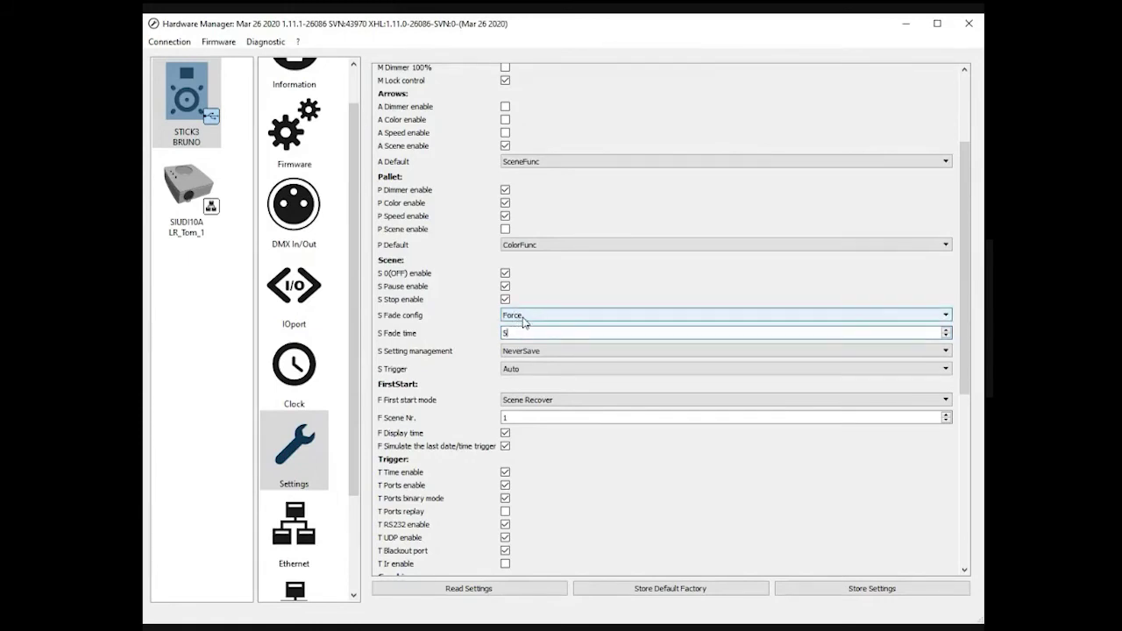
Set the Scene group's fade configuration to Force_max and its fade time to 2
left_click(524, 322)
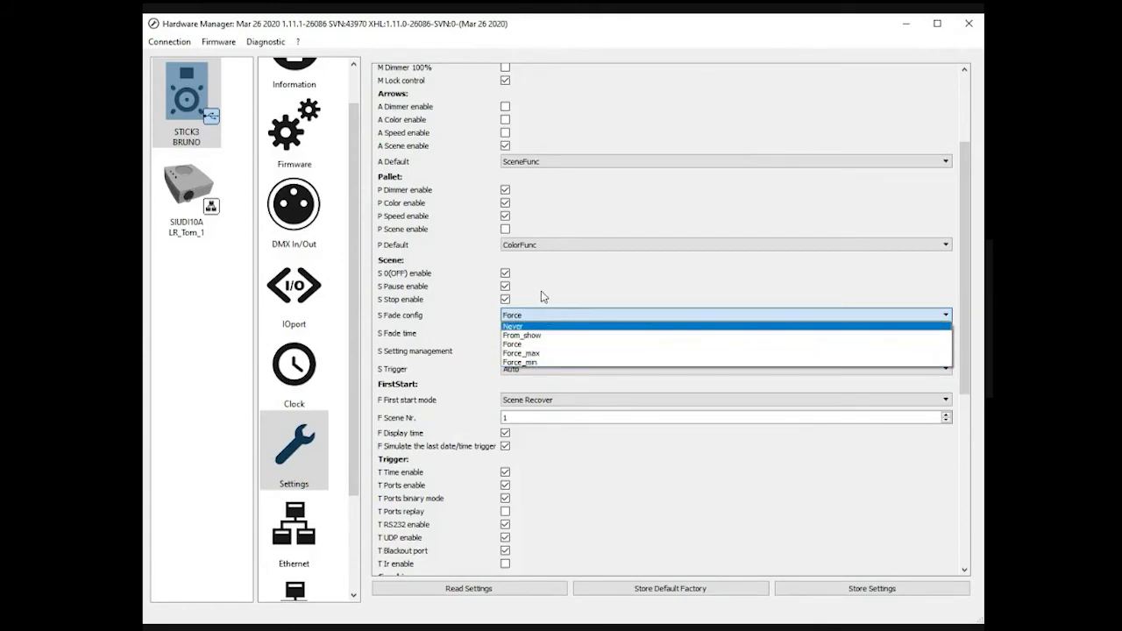
left_click(533, 314)
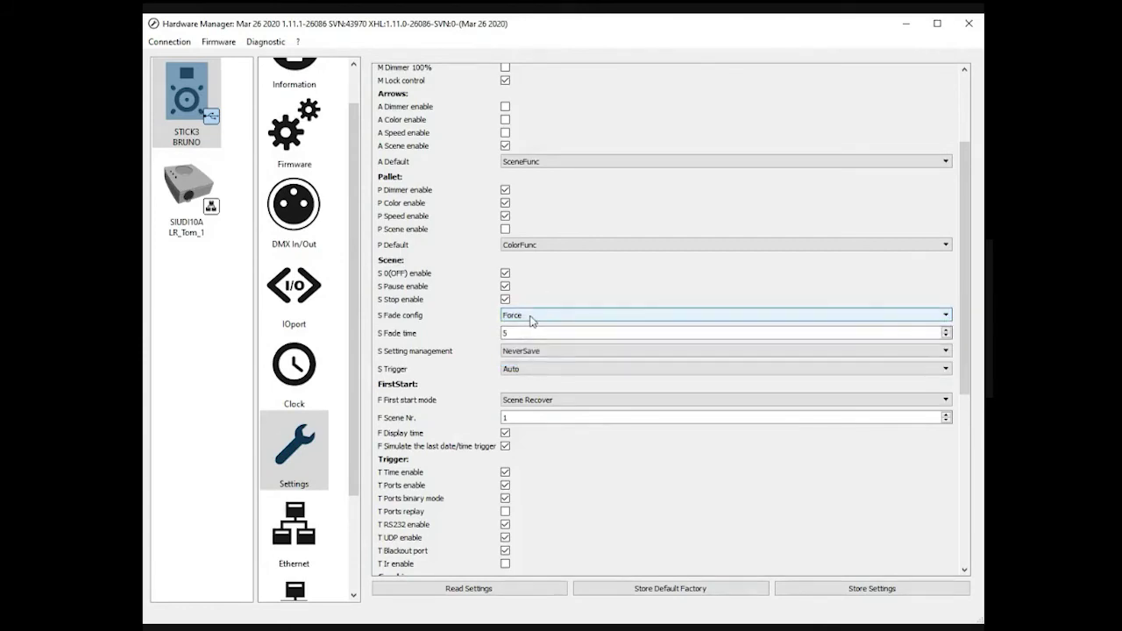
double_click(518, 332)
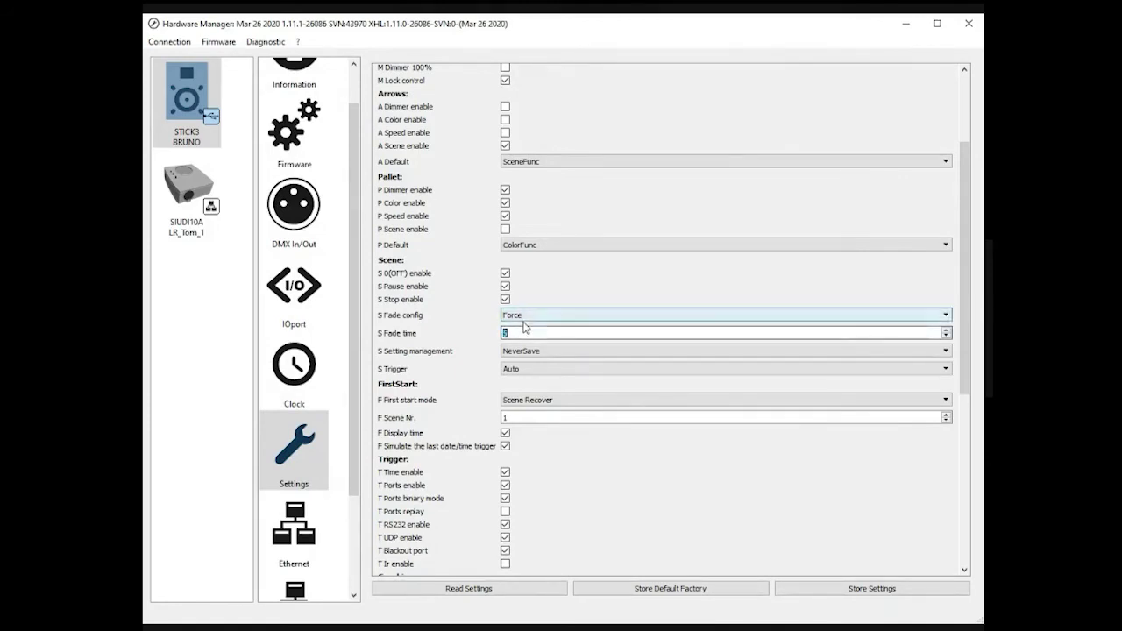
left_click(518, 317)
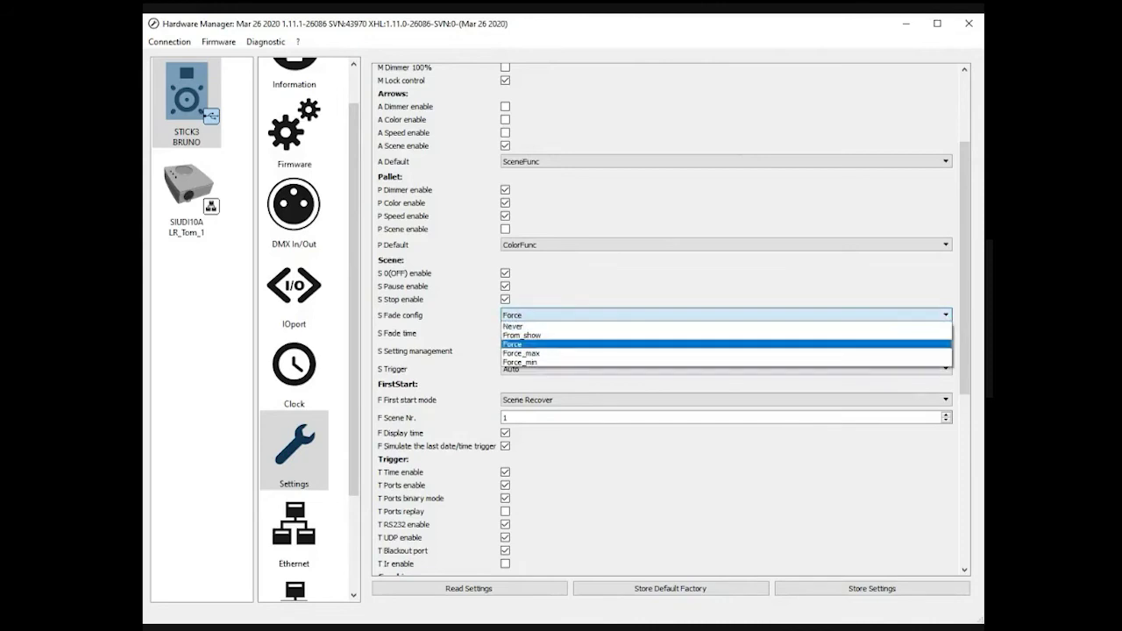
left_click(517, 343)
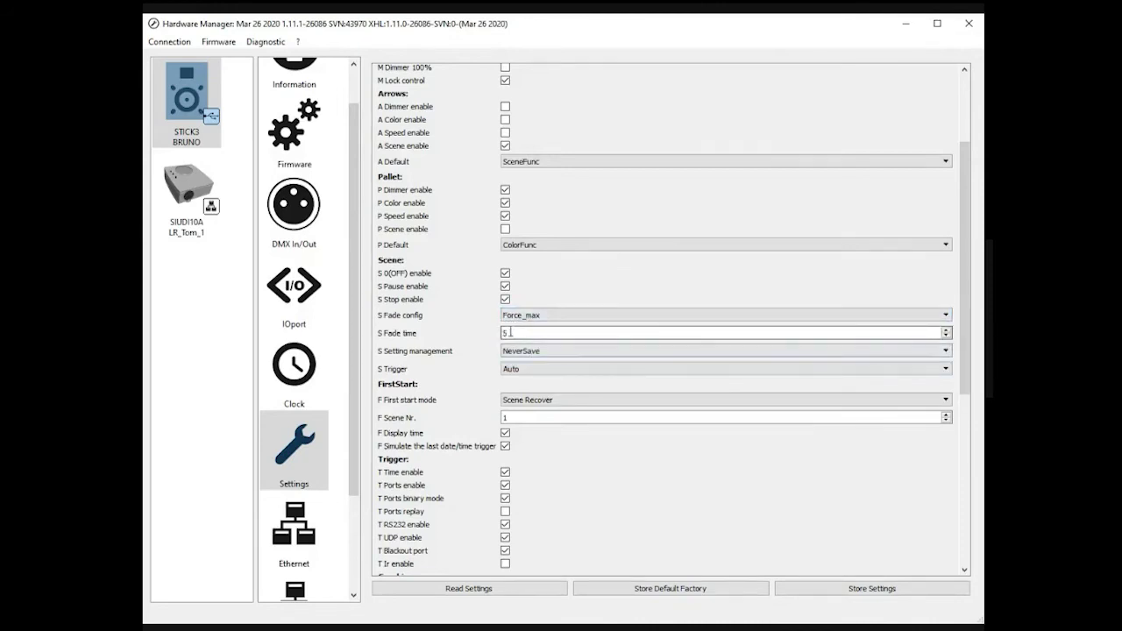
double_click(513, 333)
type("2")
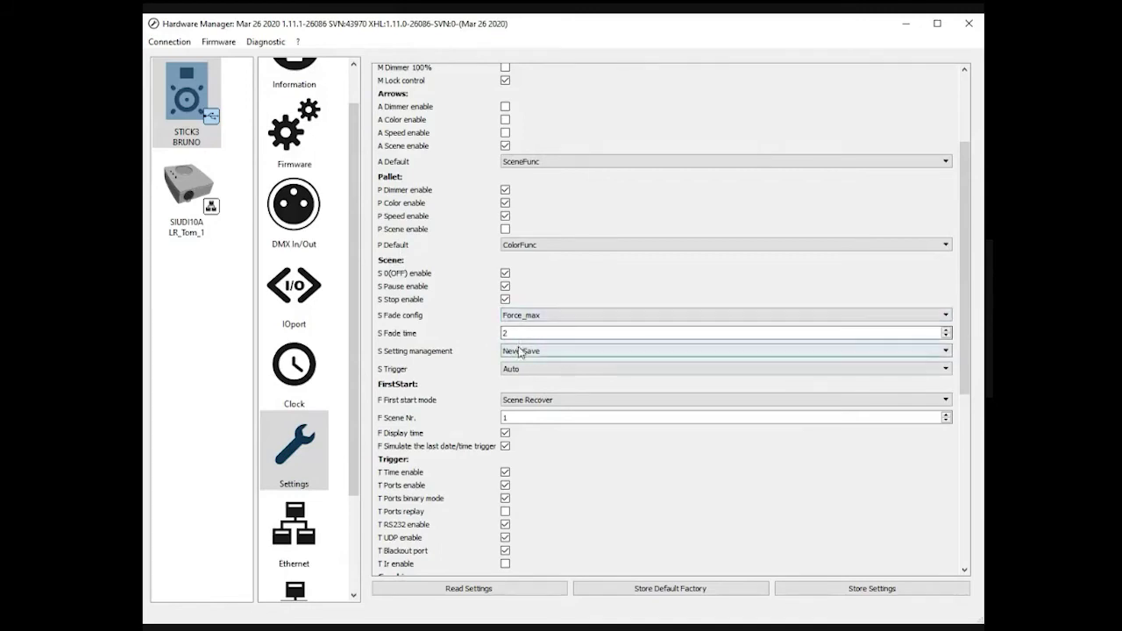
double_click(516, 333)
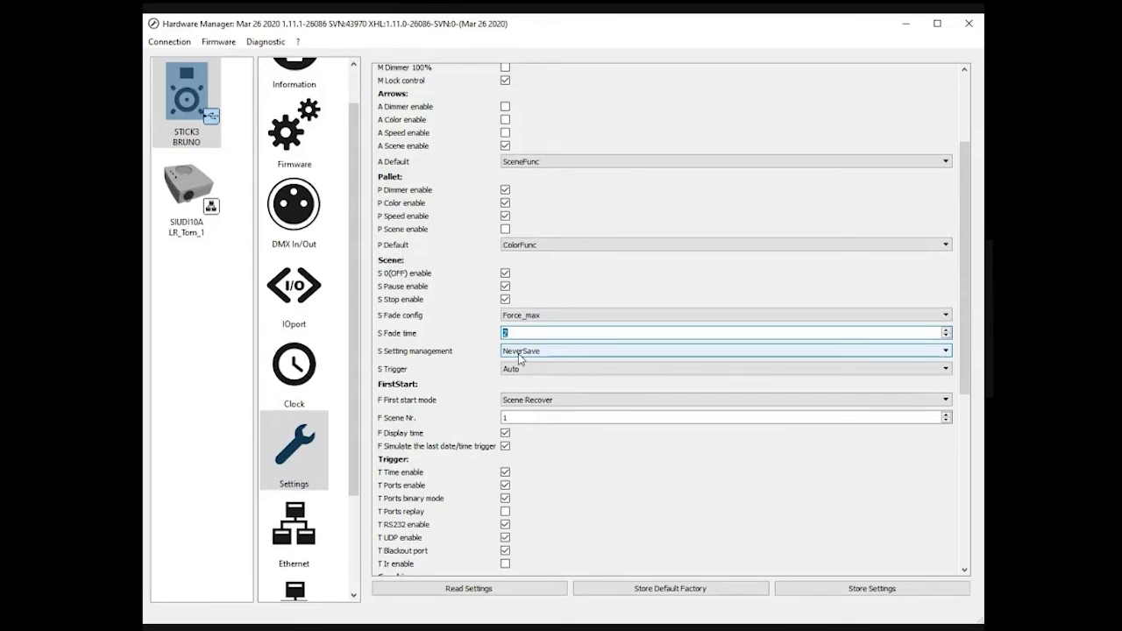
Review the Scene group's setting management choices and set it to AutoReset
left_click(519, 354)
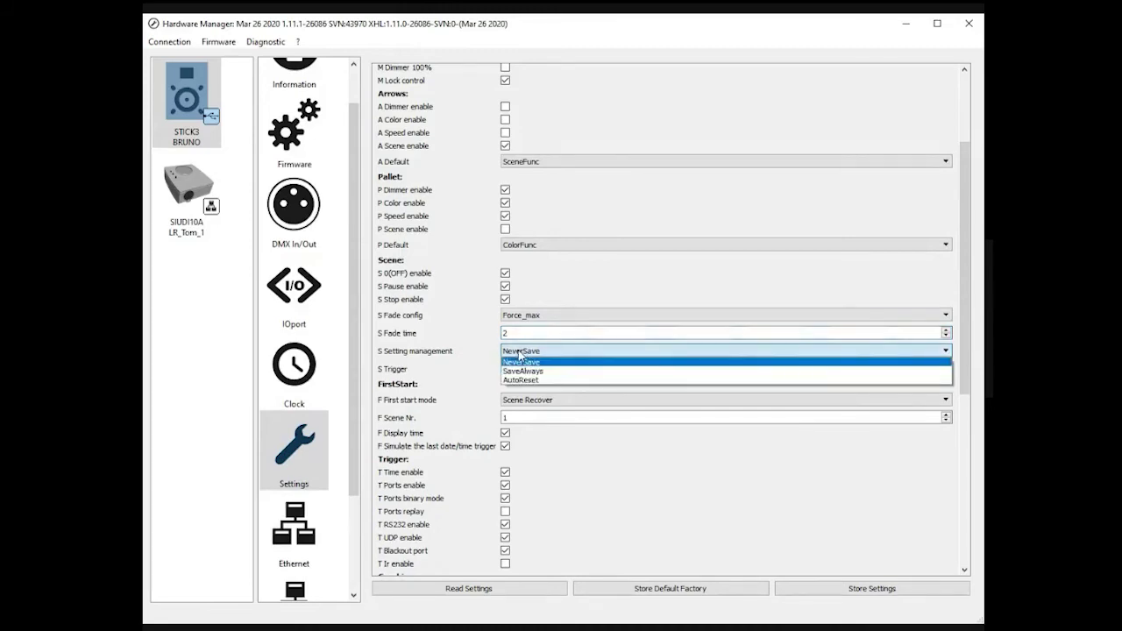
left_click(520, 355)
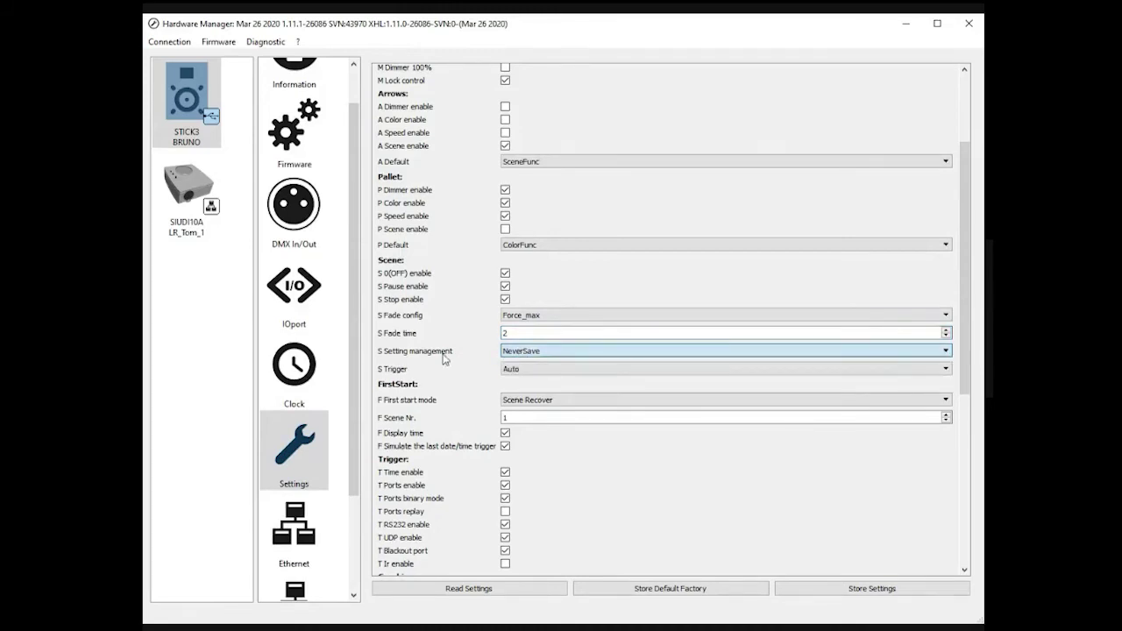
left_click(524, 354)
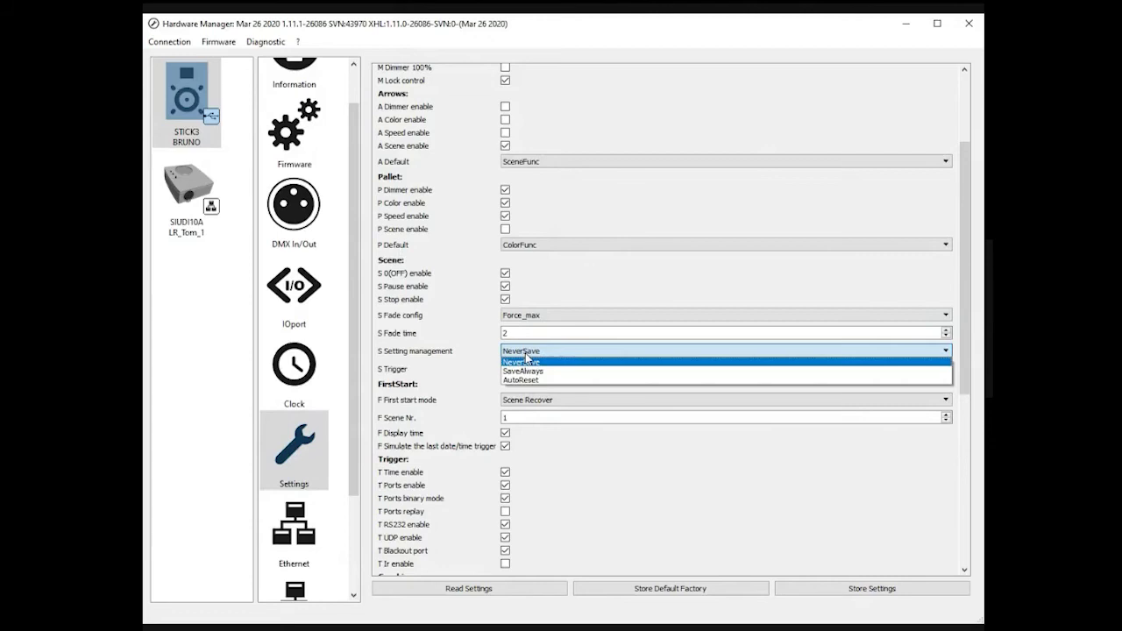
left_click(526, 360)
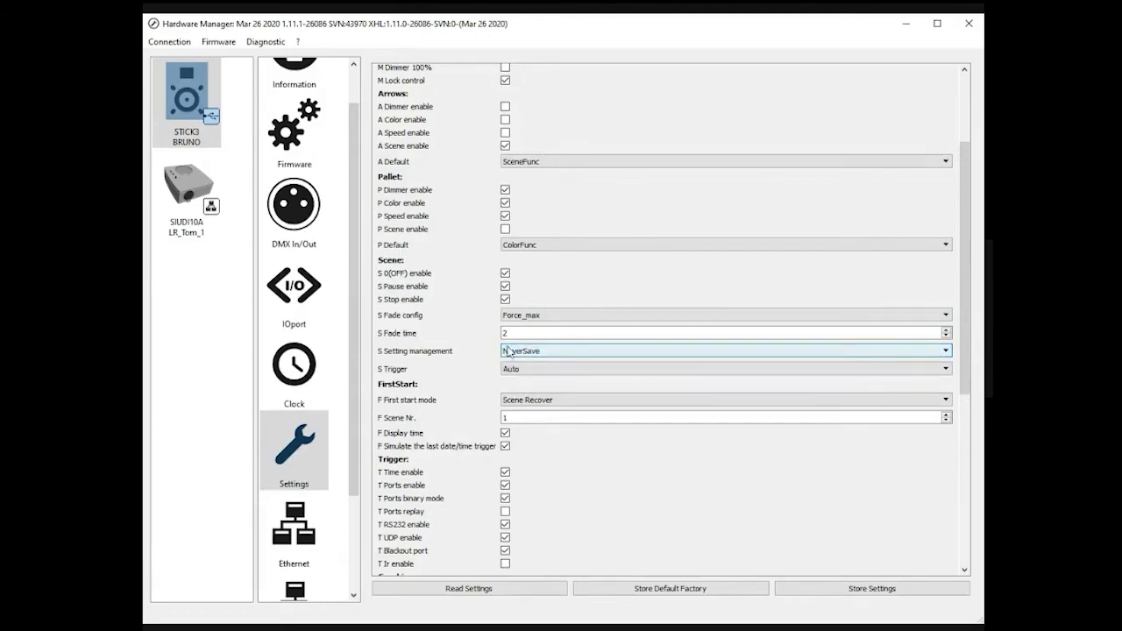
left_click(508, 350)
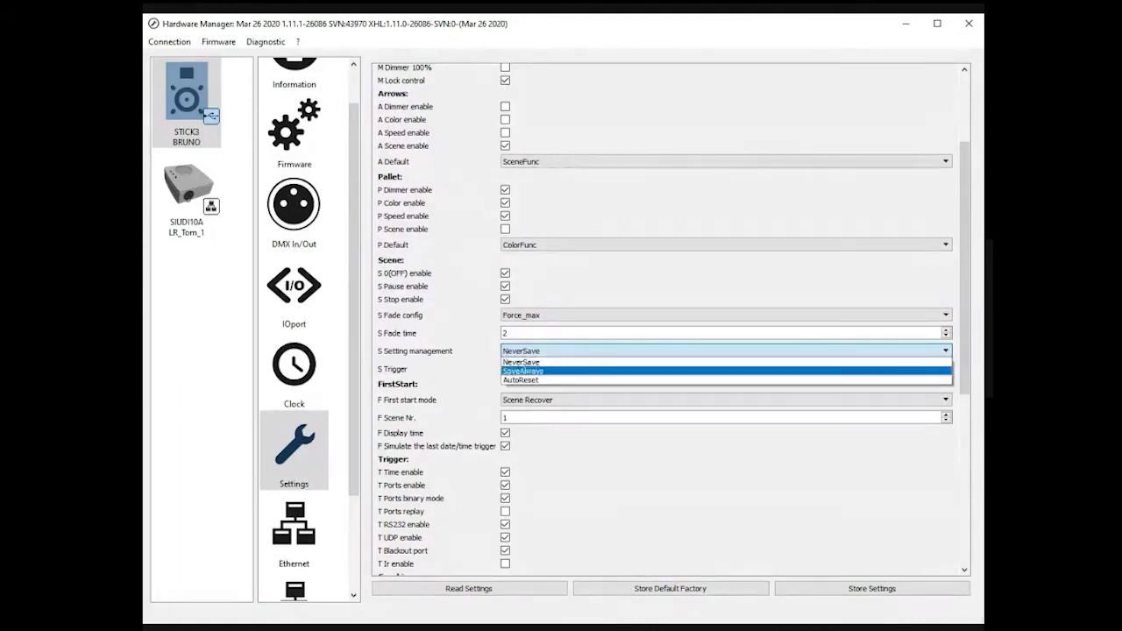
left_click(496, 369)
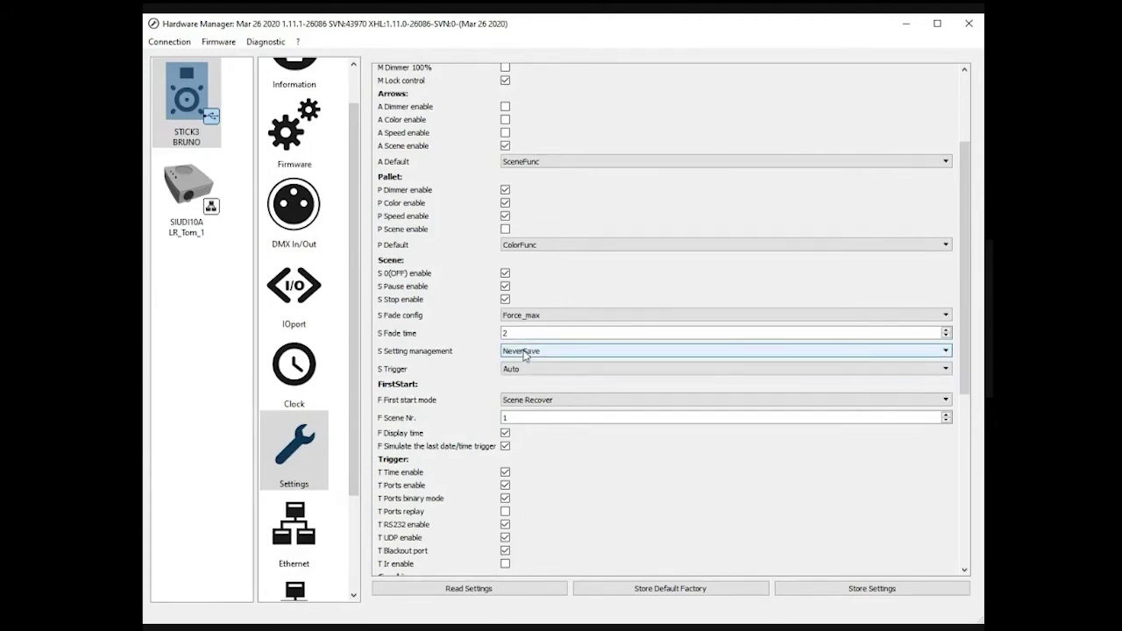
left_click(527, 353)
left_click(527, 379)
left_click(528, 371)
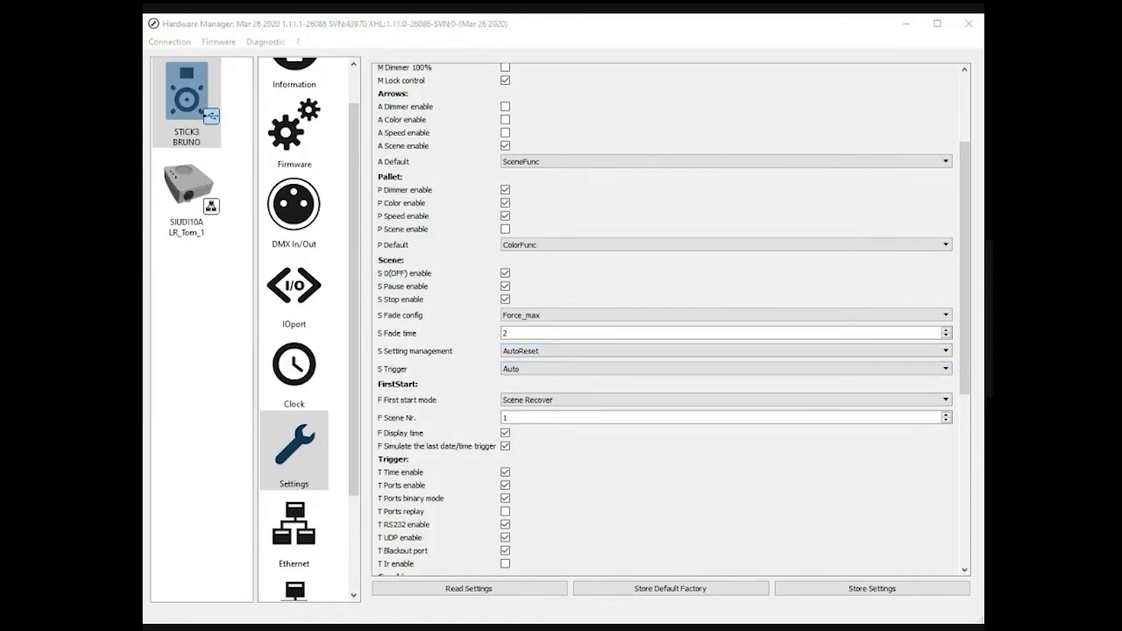
Examine the TimeDelay, SceneButton and Auto choices for the Scene group's trigger, keeping Auto
left_click(519, 372)
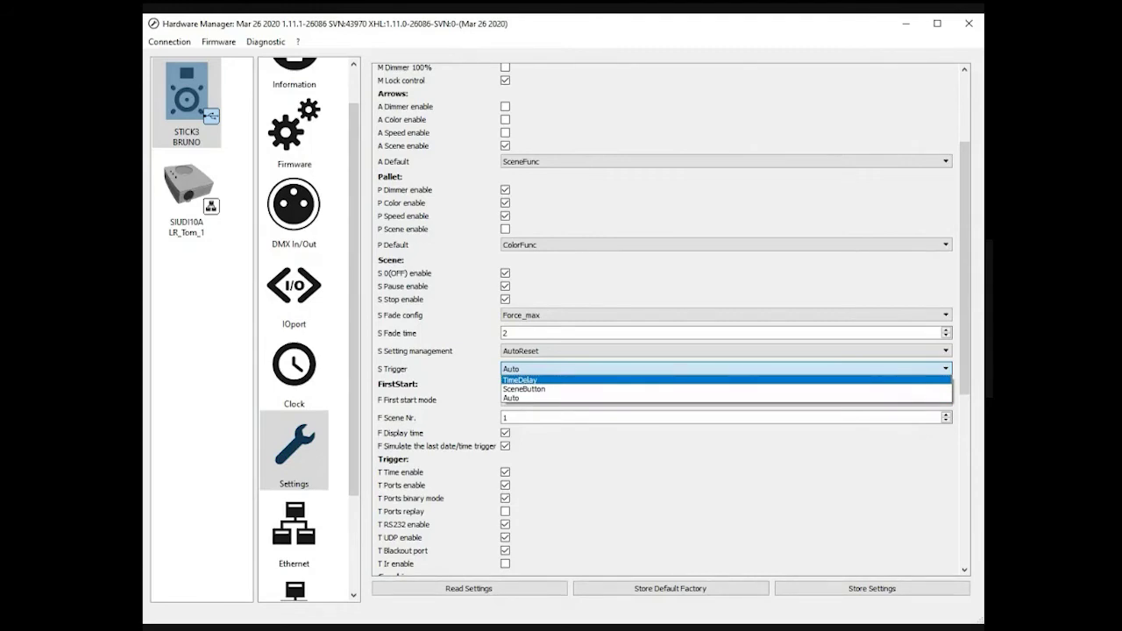
key("Down")
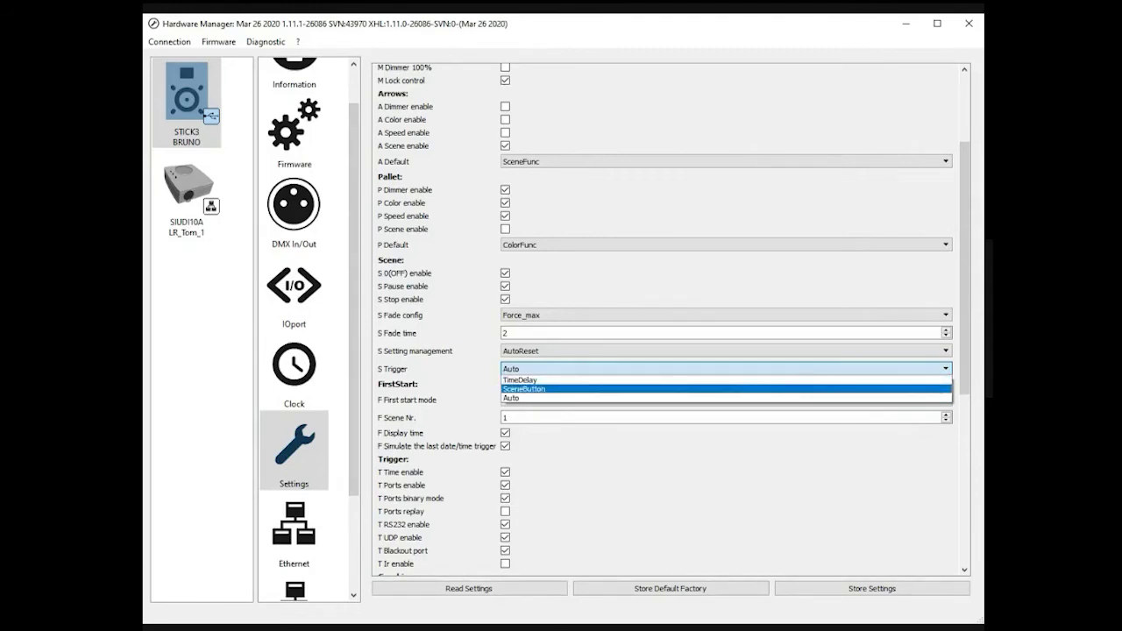
key("Up")
key("Down")
key("Up")
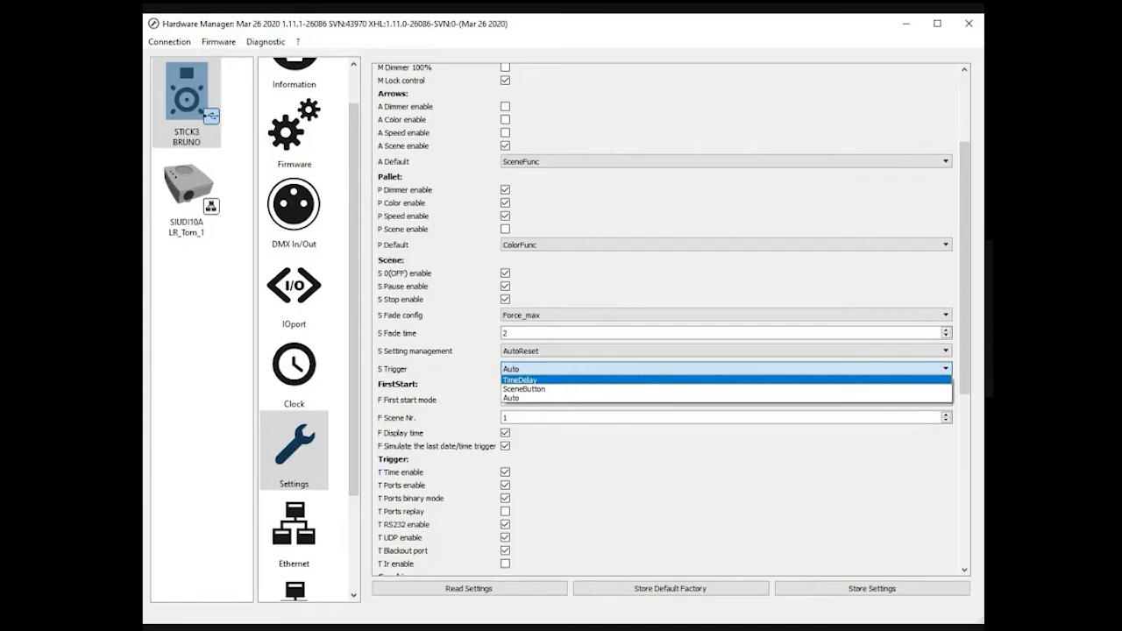
key("Down")
key("Down")
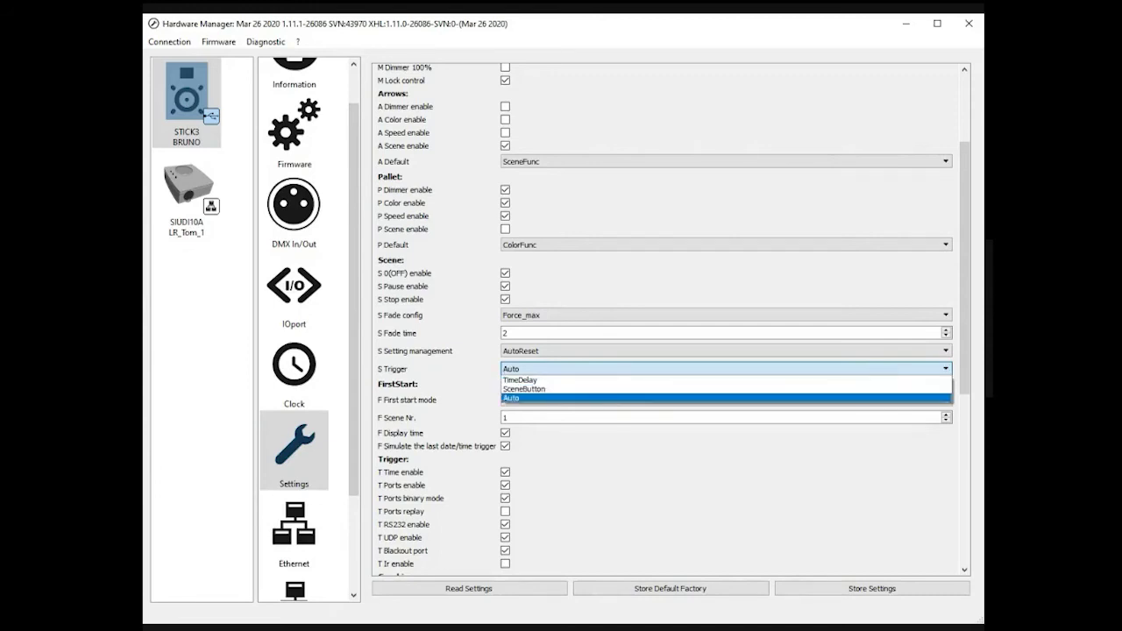
left_click(514, 397)
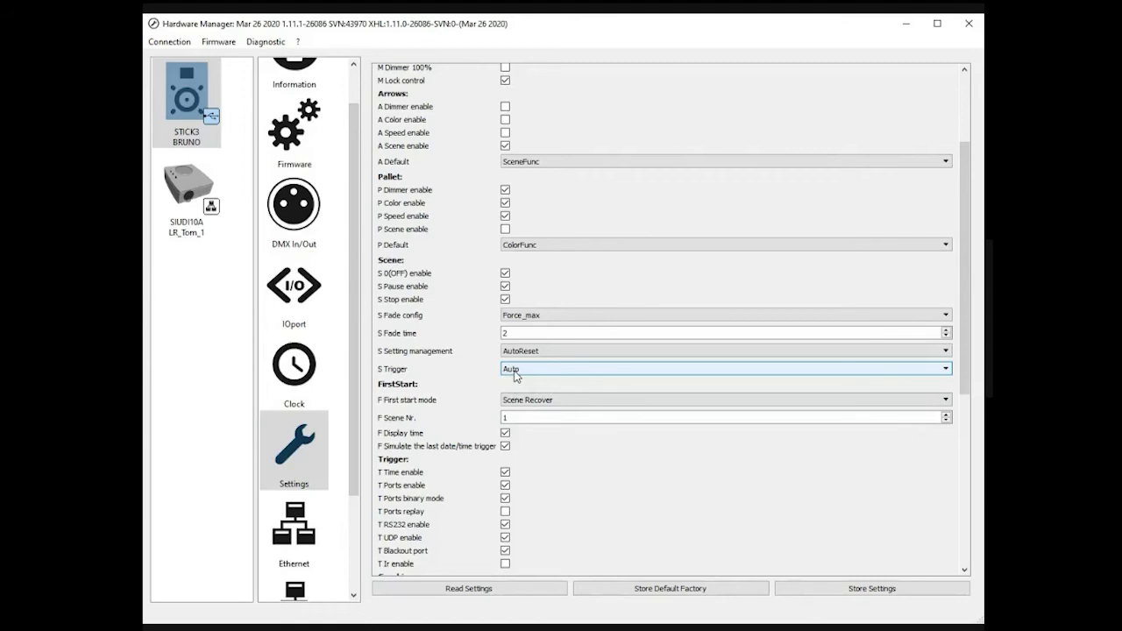
Try the SceneButton option for the Scene group's trigger and settle on TimeDelay
left_click(515, 373)
left_click(515, 384)
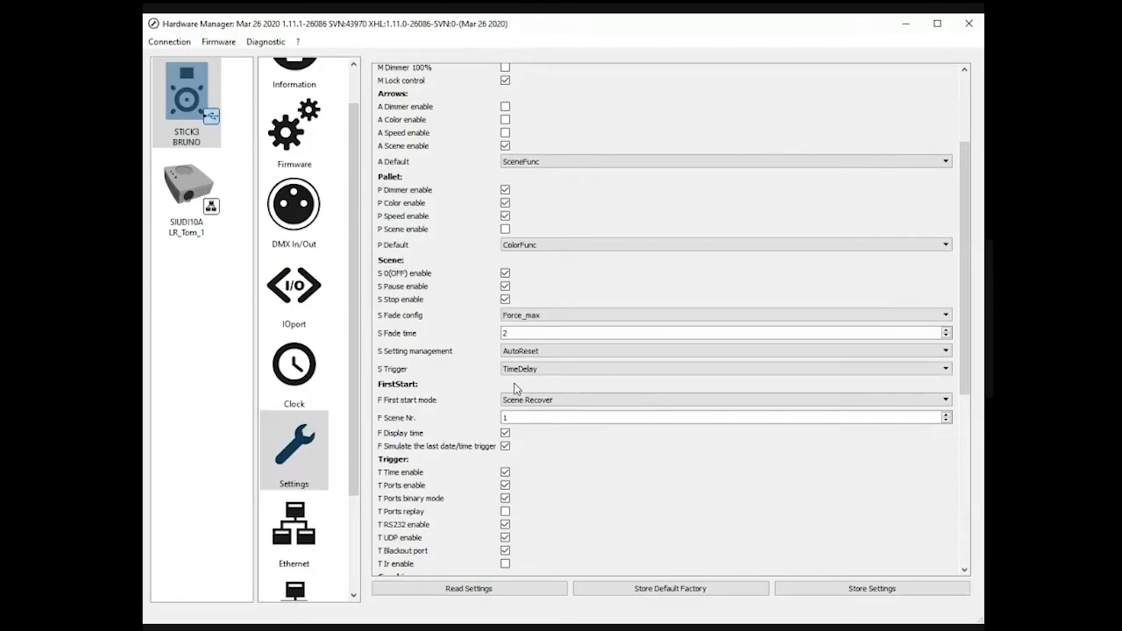
left_click(519, 369)
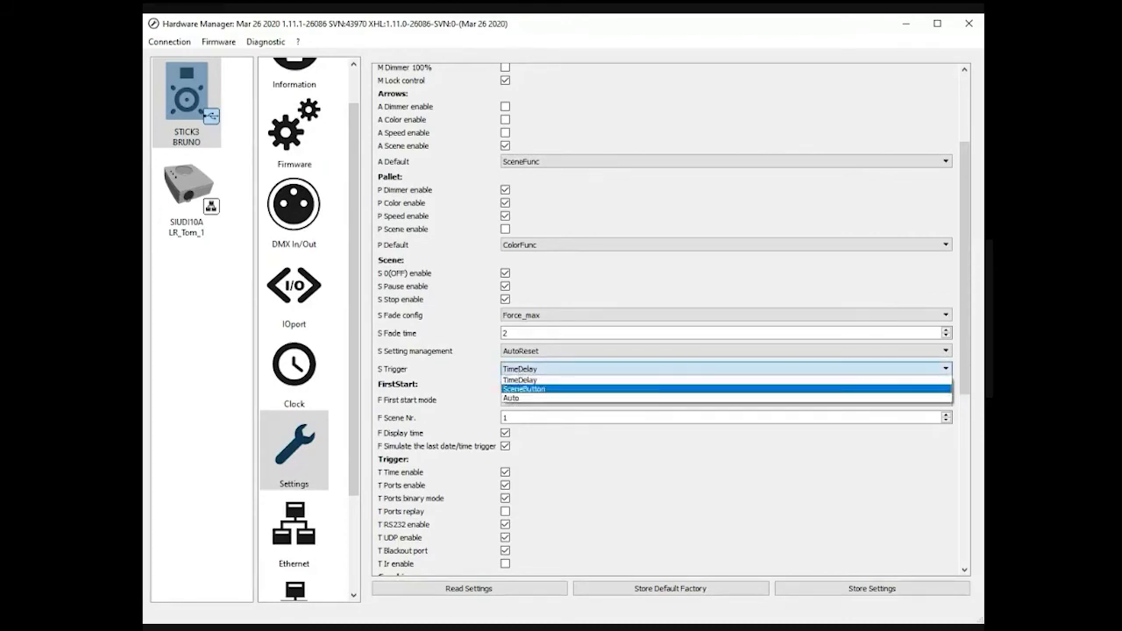
left_click(526, 392)
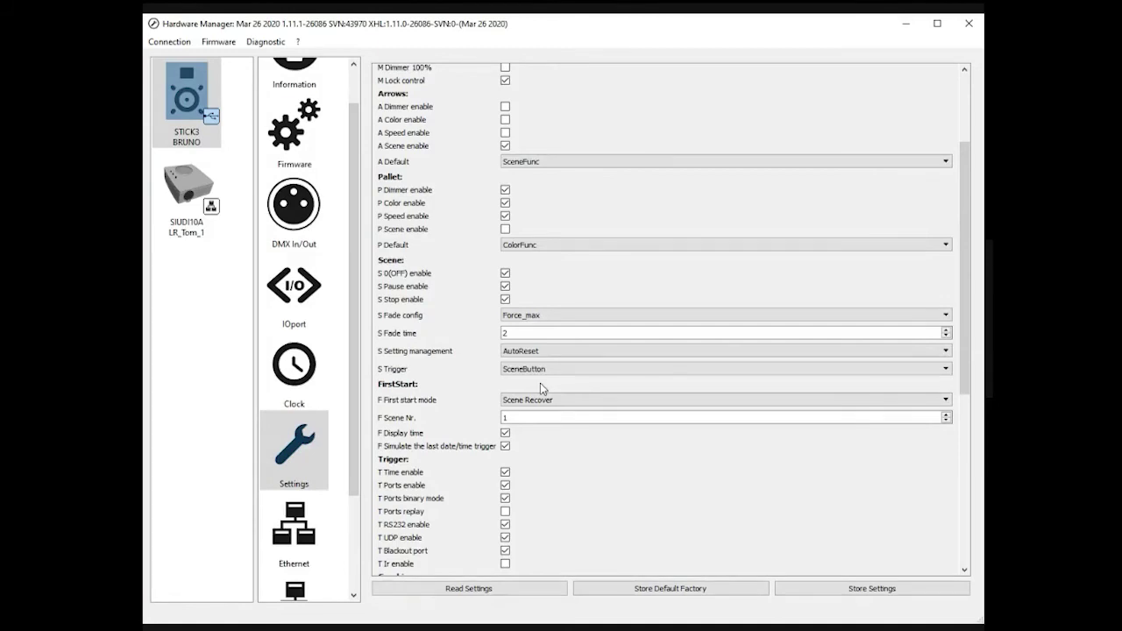
left_click(558, 369)
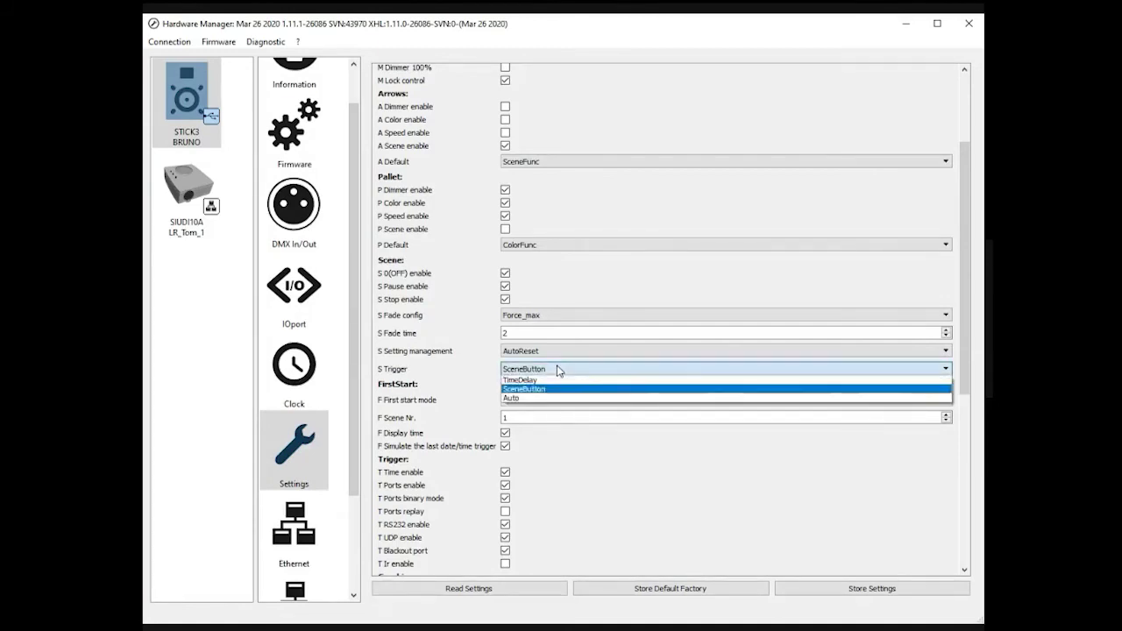
left_click(562, 381)
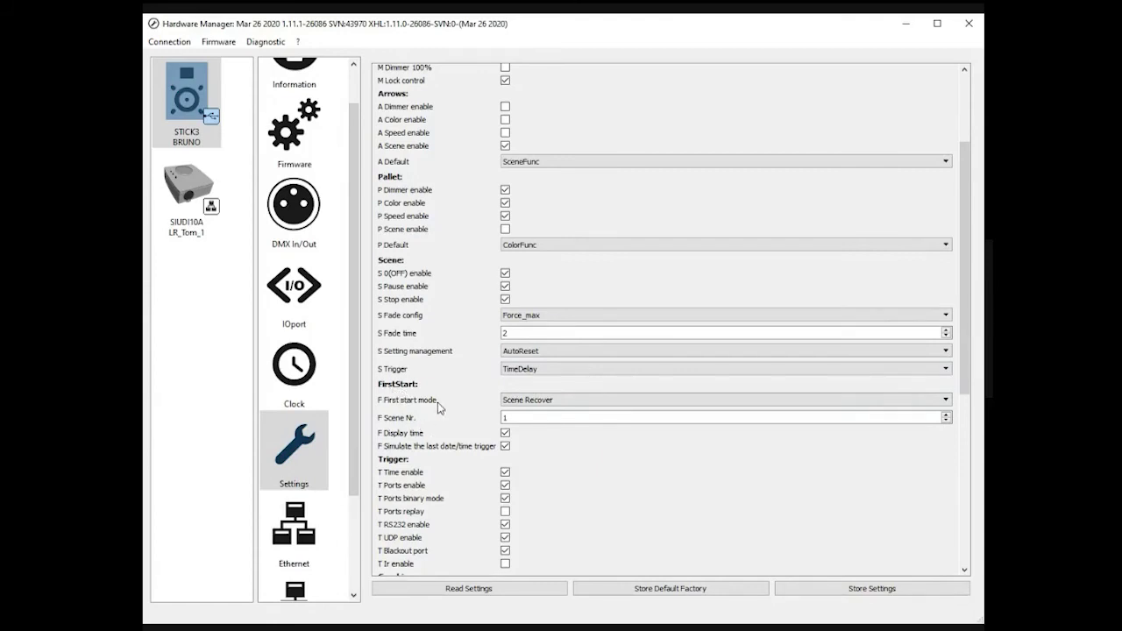
Set the first start mode in the FirstStart group to Scene OFF
scroll(439, 405, "down", 2)
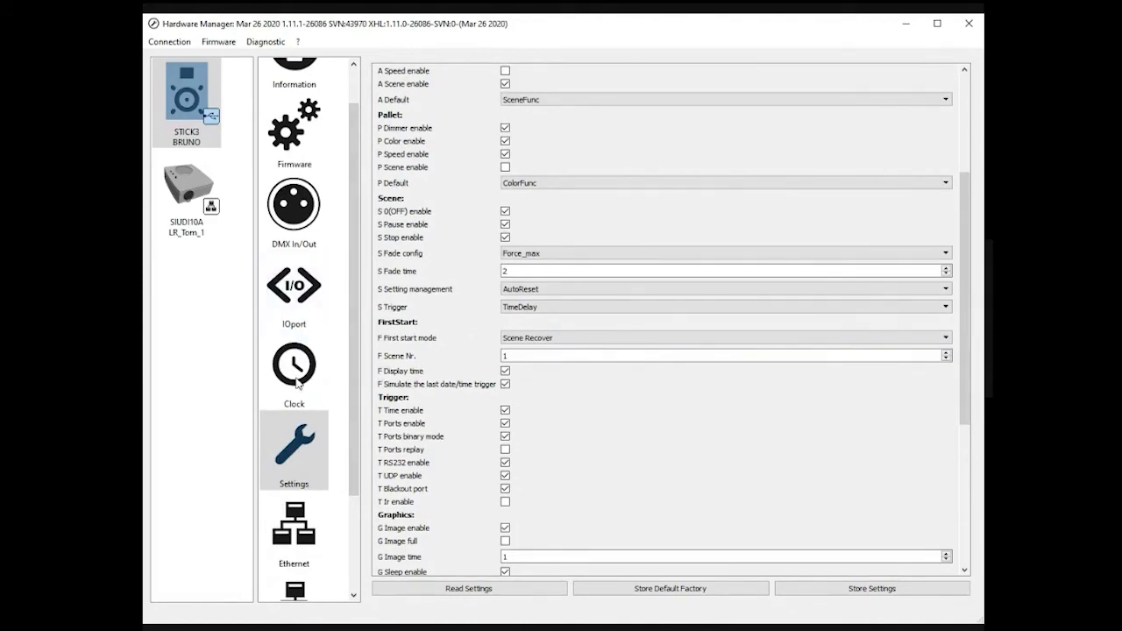
left_click(540, 338)
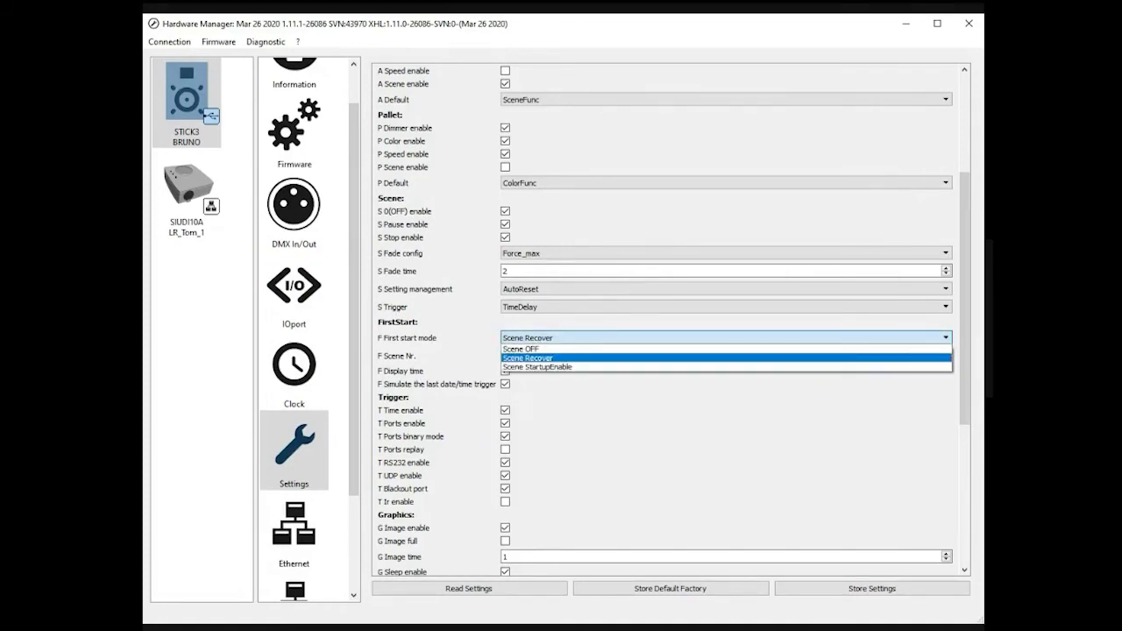
key("Up")
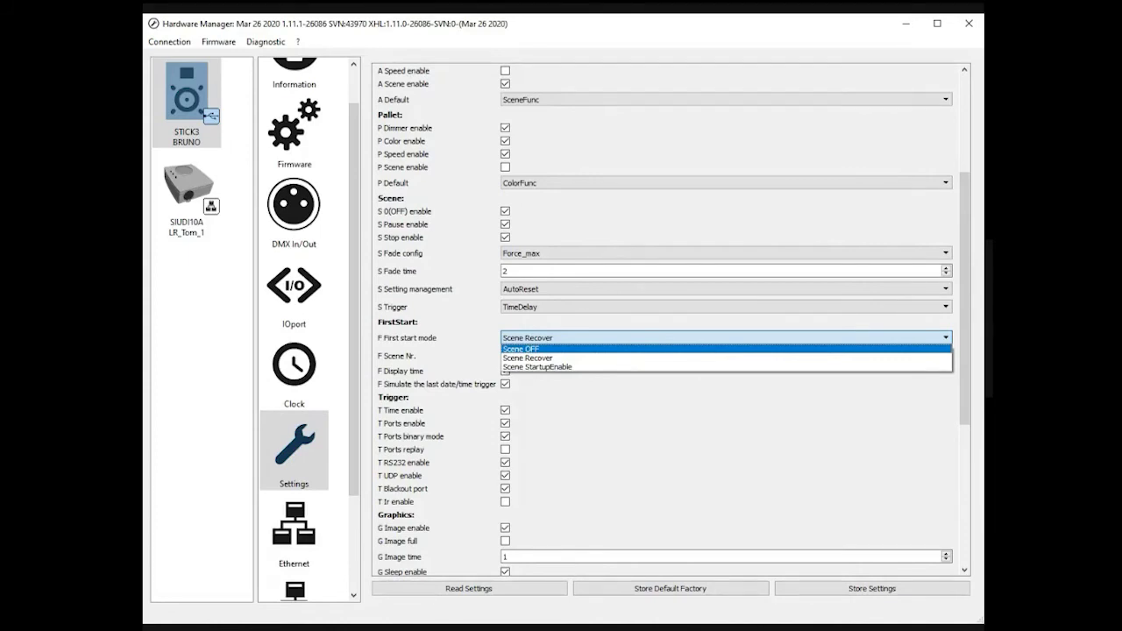
left_click(541, 348)
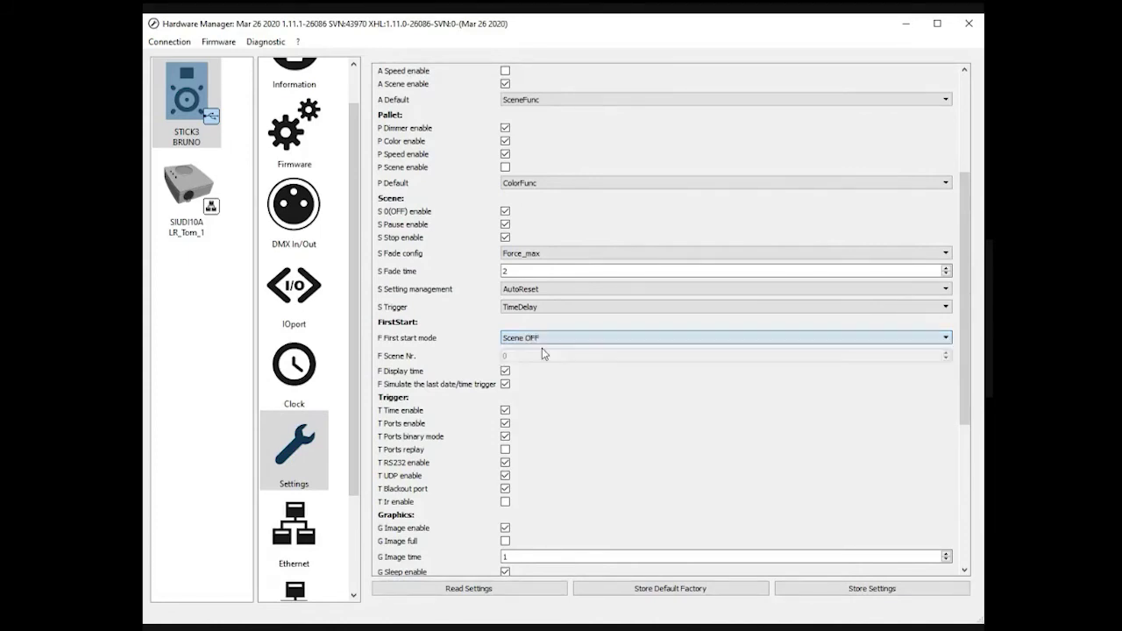
Set the first start mode in the FirstStart group to Scene Recover and review its choices
left_click(538, 340)
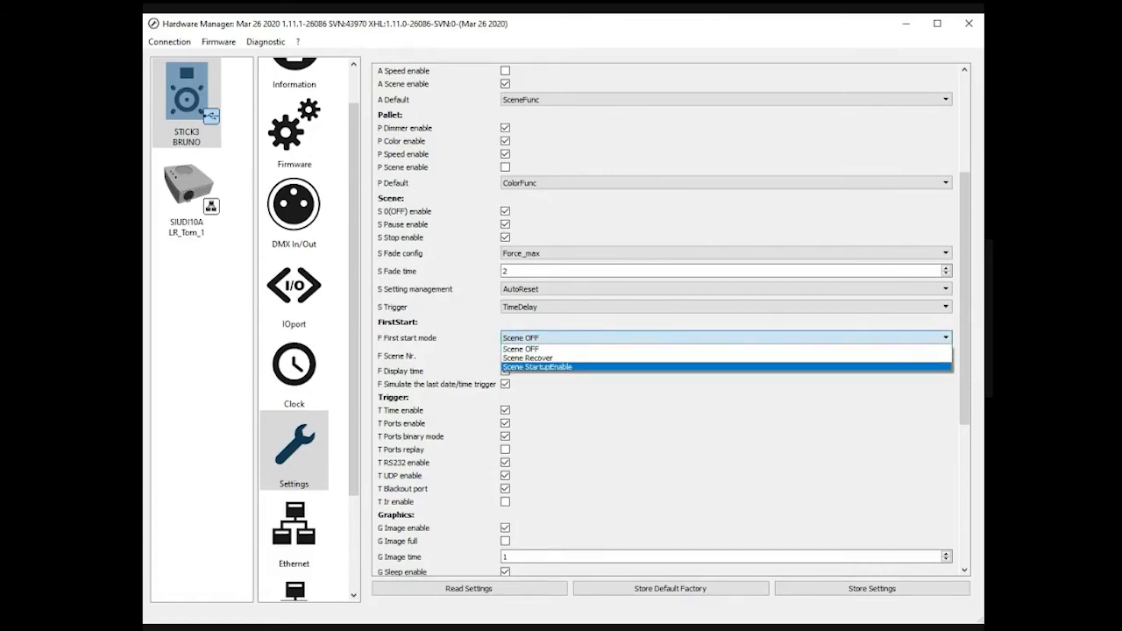
left_click(540, 358)
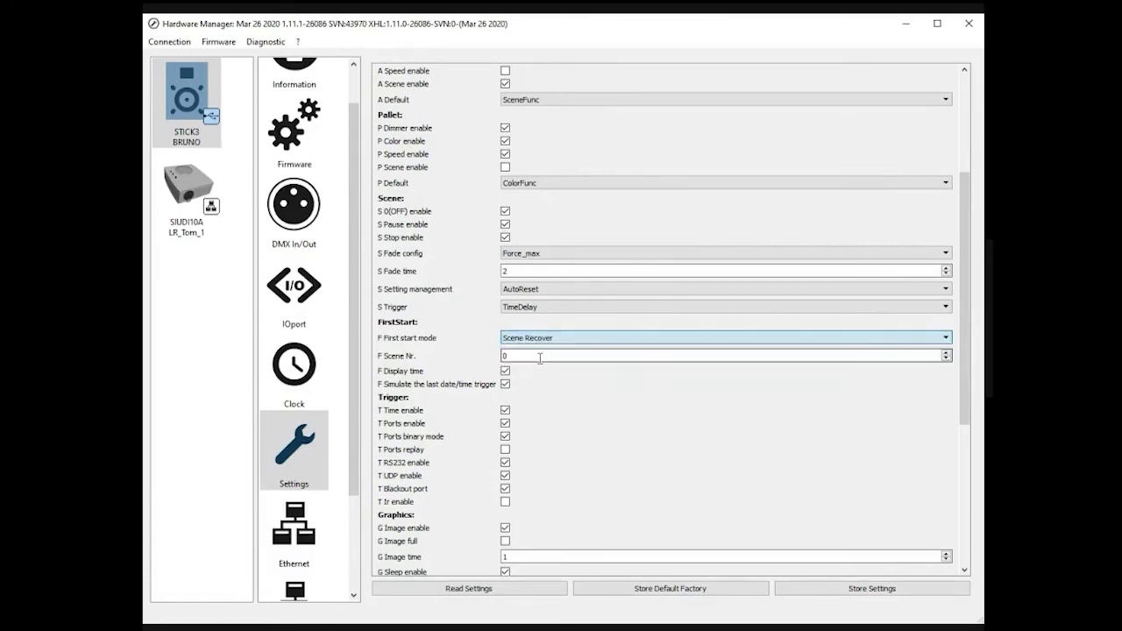
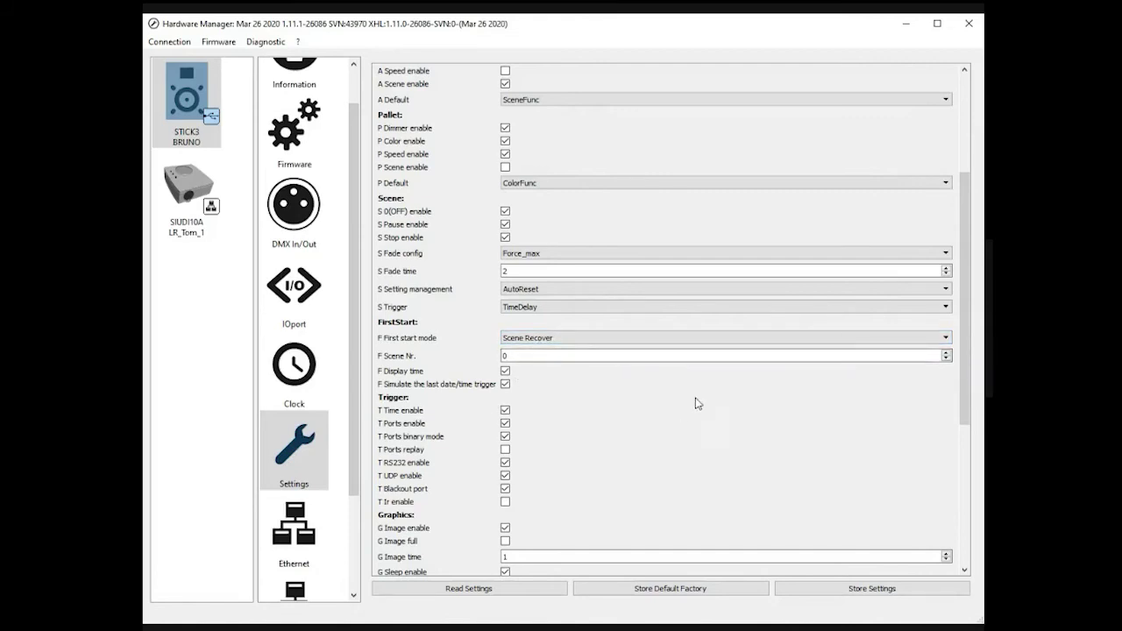
left_click(555, 339)
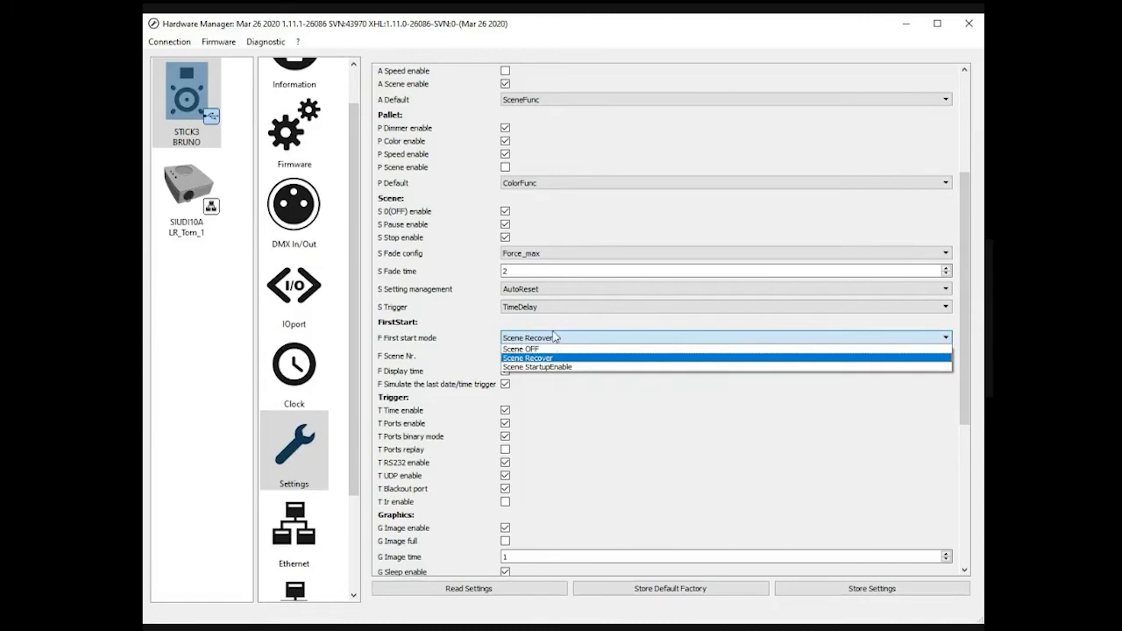
left_click(555, 331)
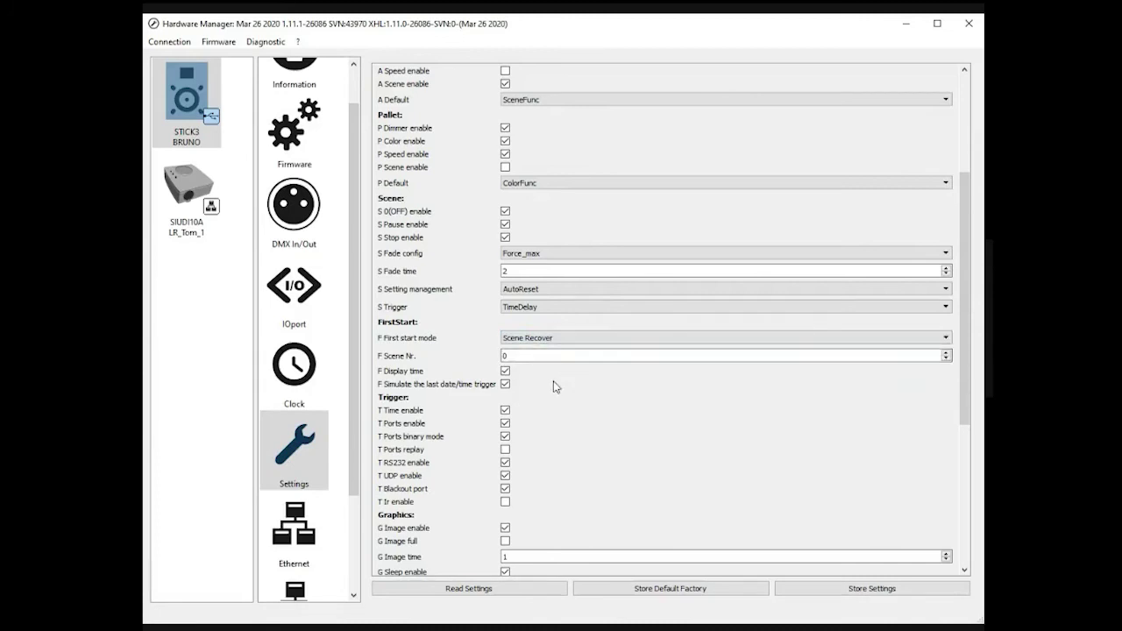
left_click(506, 372)
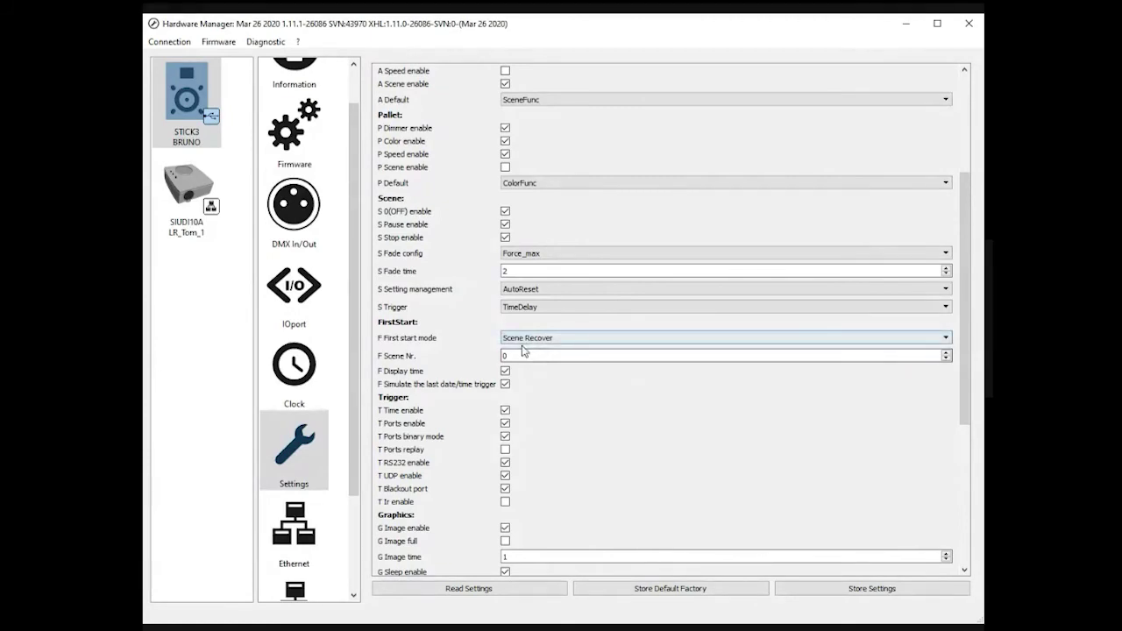
Review the alphab/LTP mode choices in the DMX Output group and set the mode to Alphabetic
scroll(524, 351, "down", 3)
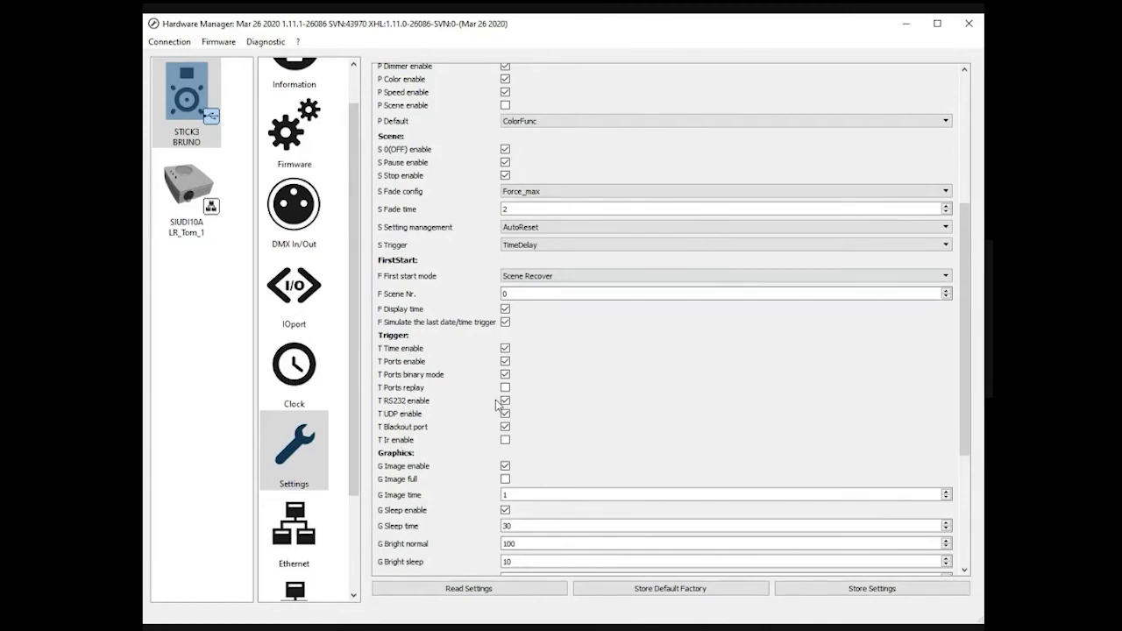
scroll(562, 424, "down", 1)
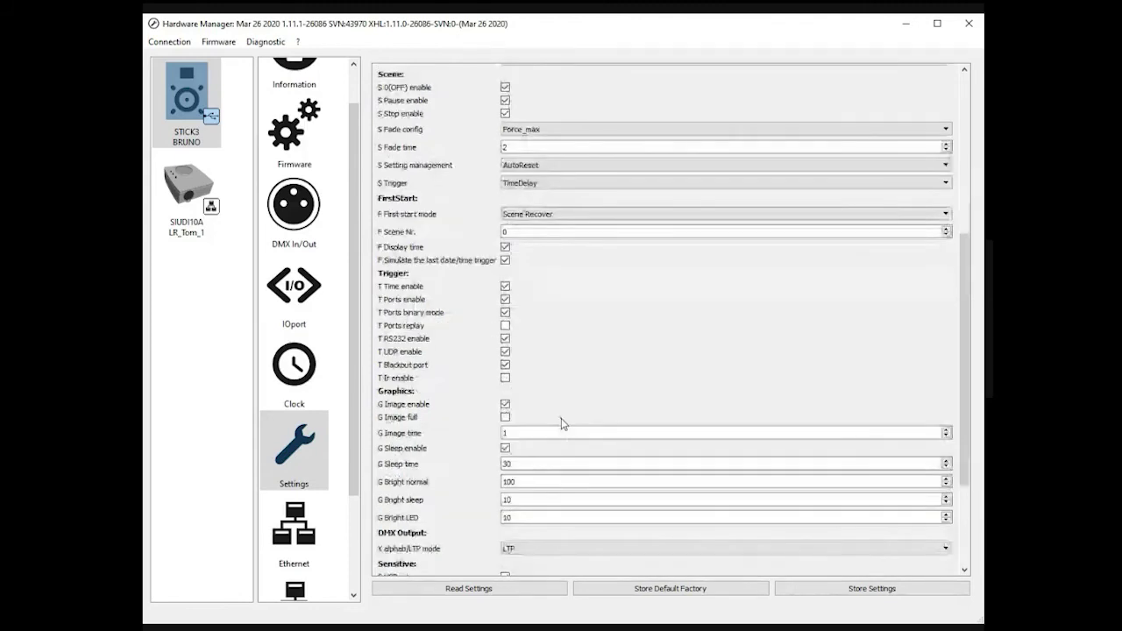
scroll(562, 425, "down", 1)
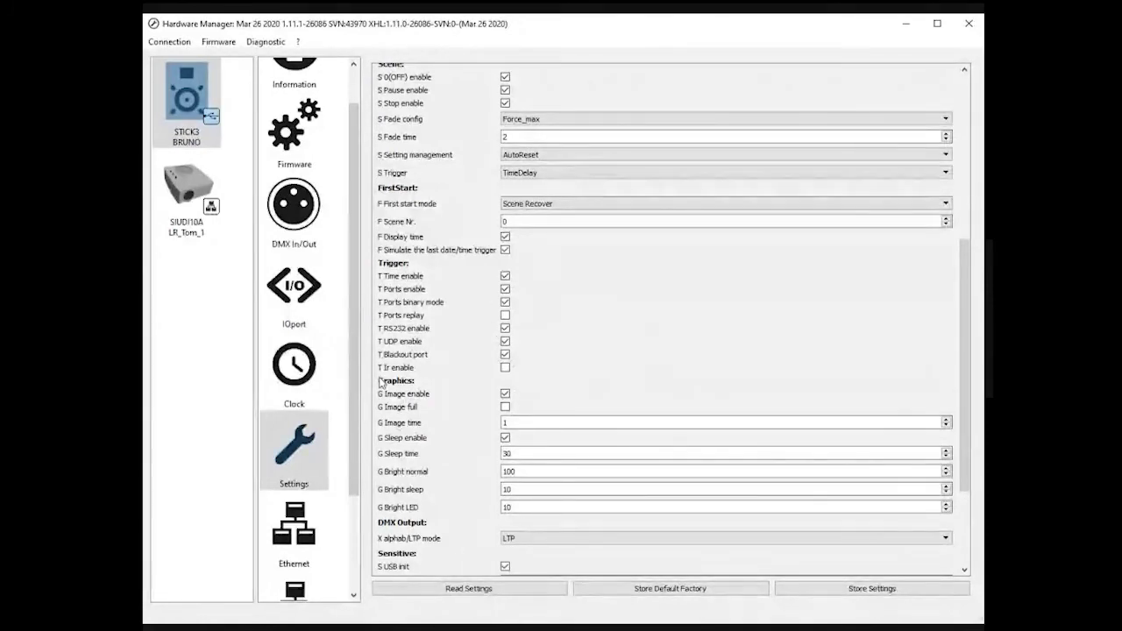
scroll(583, 382, "down", 1)
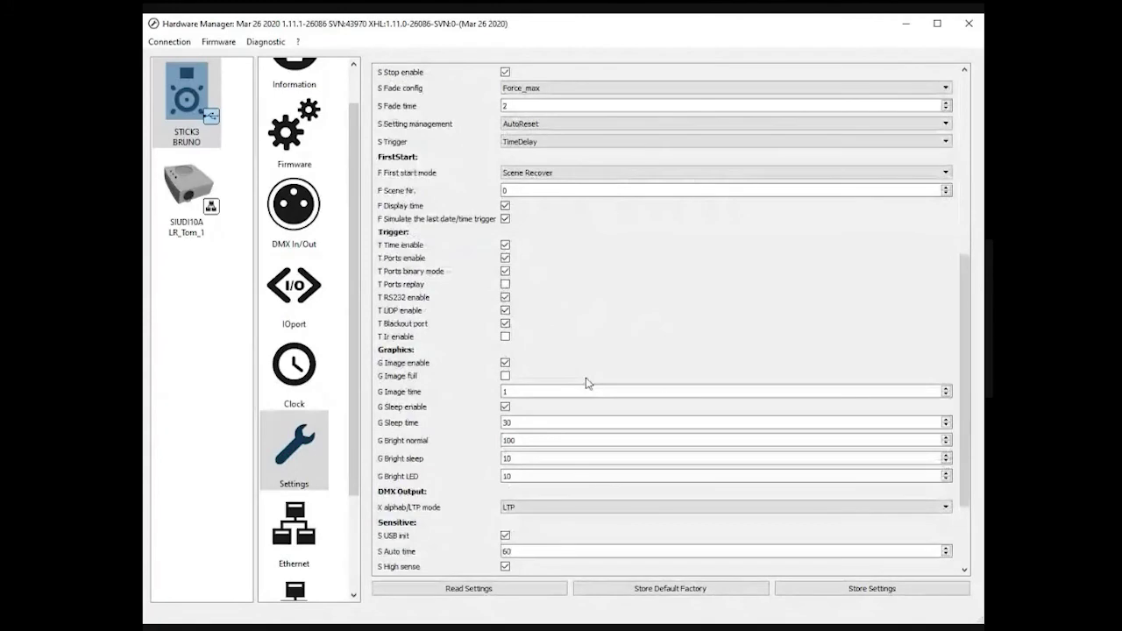
scroll(588, 383, "down", 1)
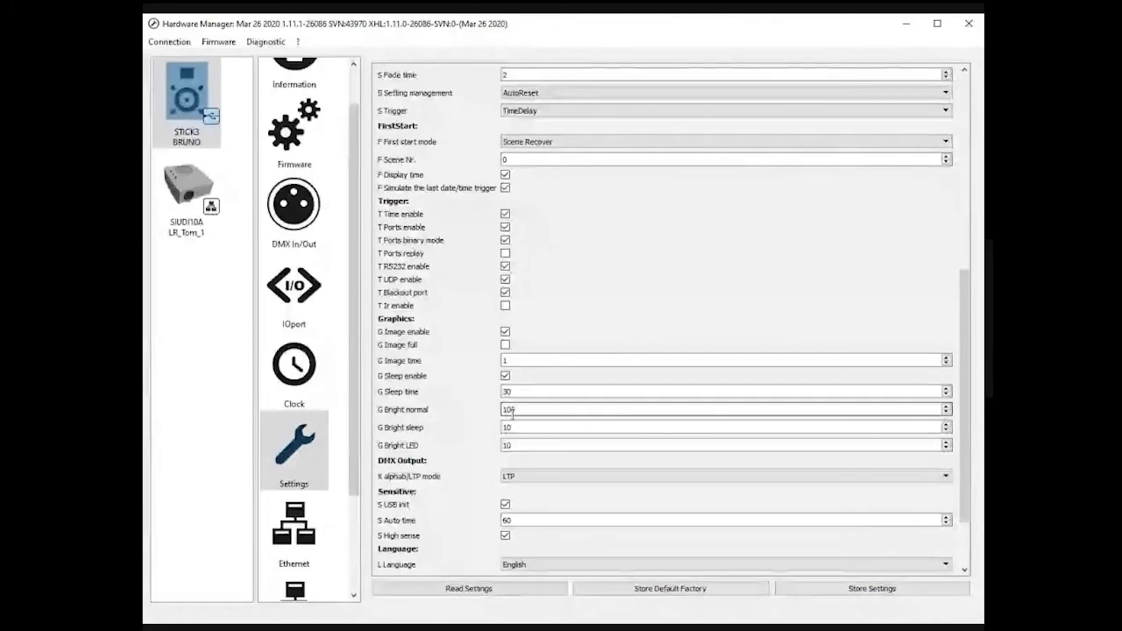
scroll(501, 439, "down", 1)
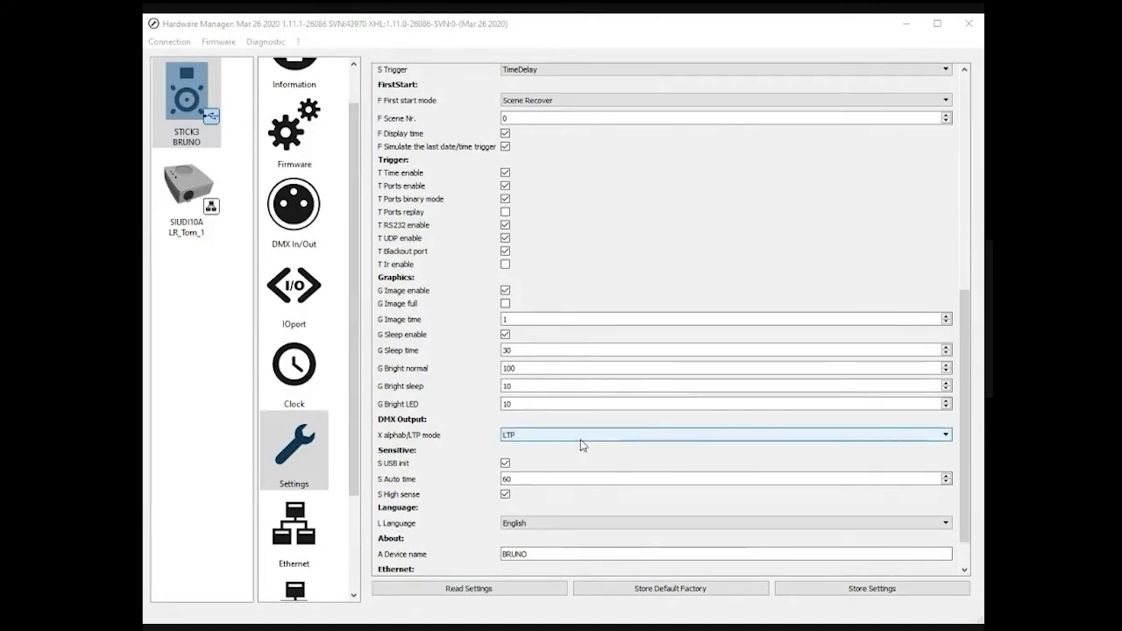
left_click(513, 438)
left_click(514, 445)
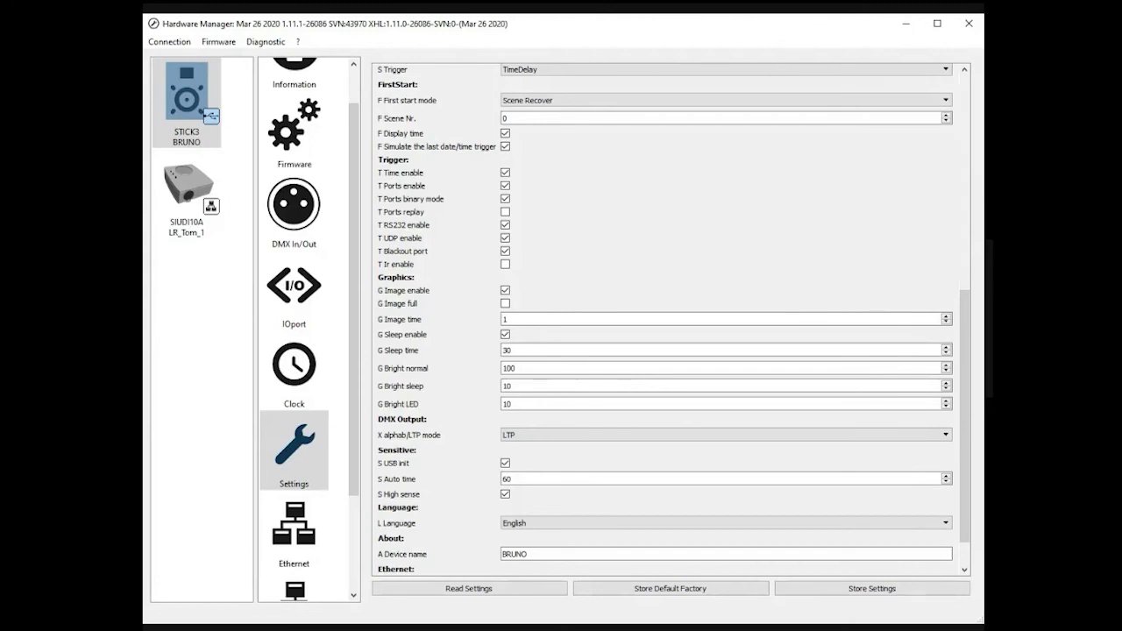
left_click(520, 435)
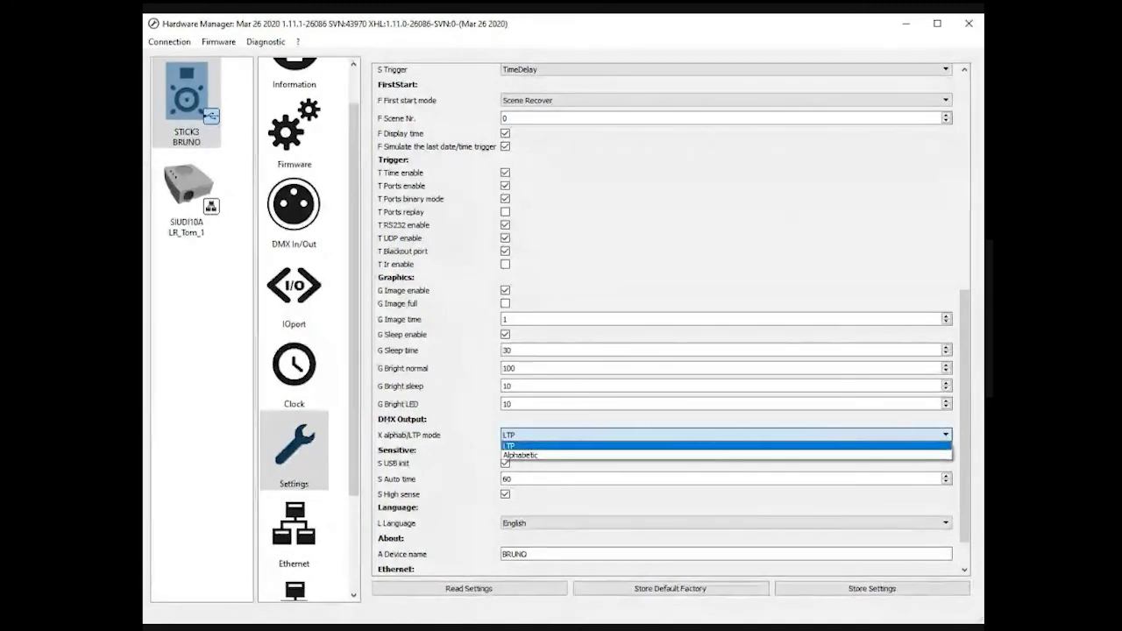
left_click(528, 429)
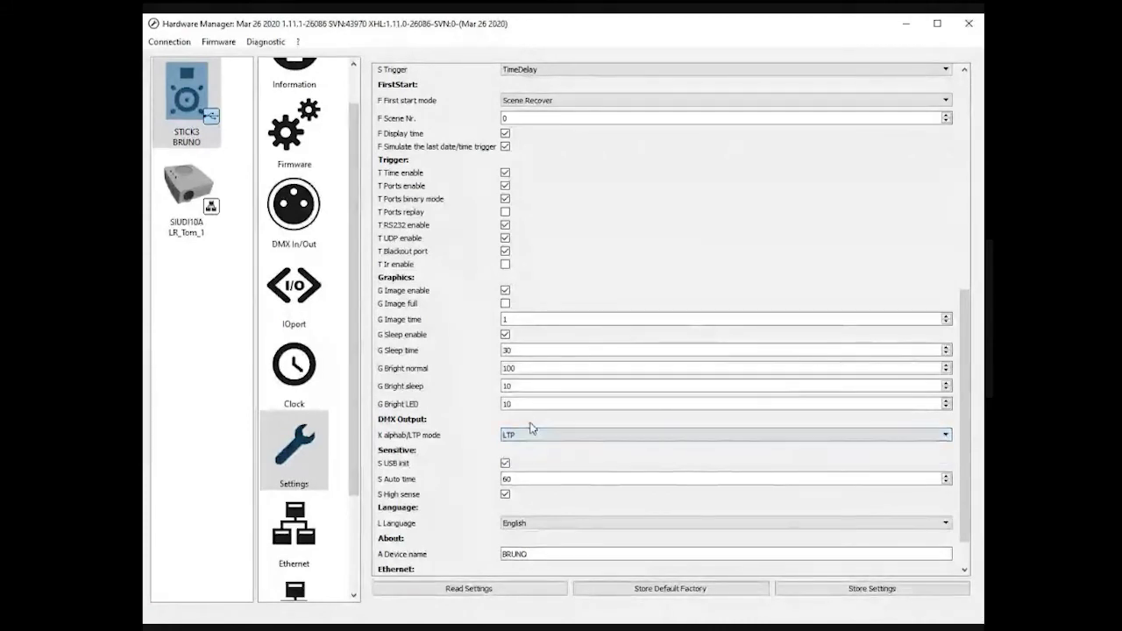
left_click(521, 438)
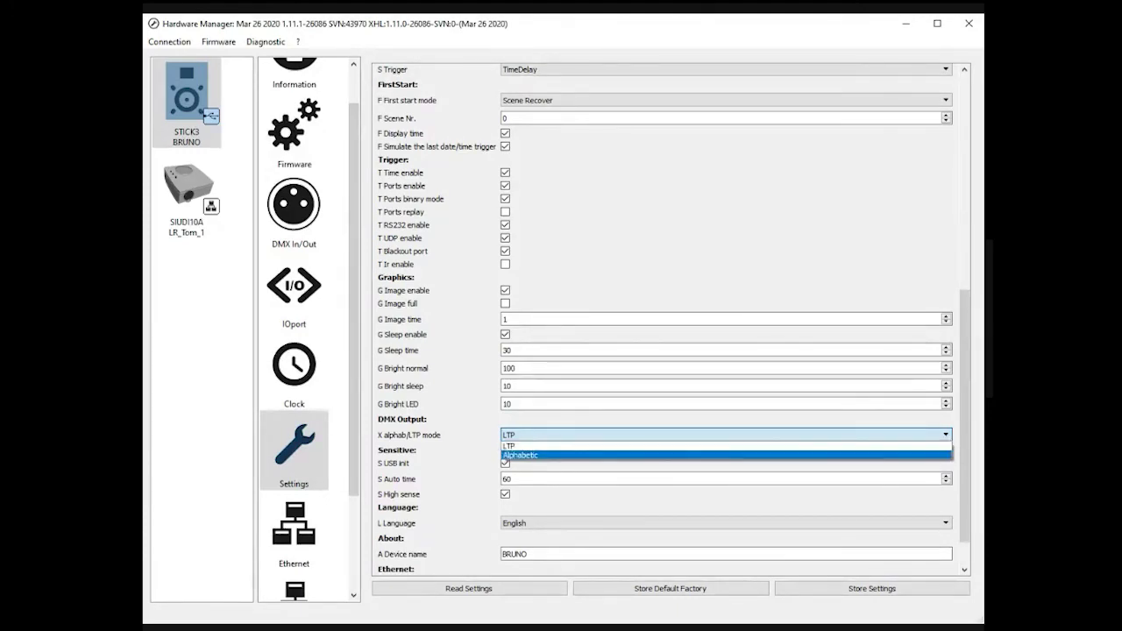
left_click(524, 456)
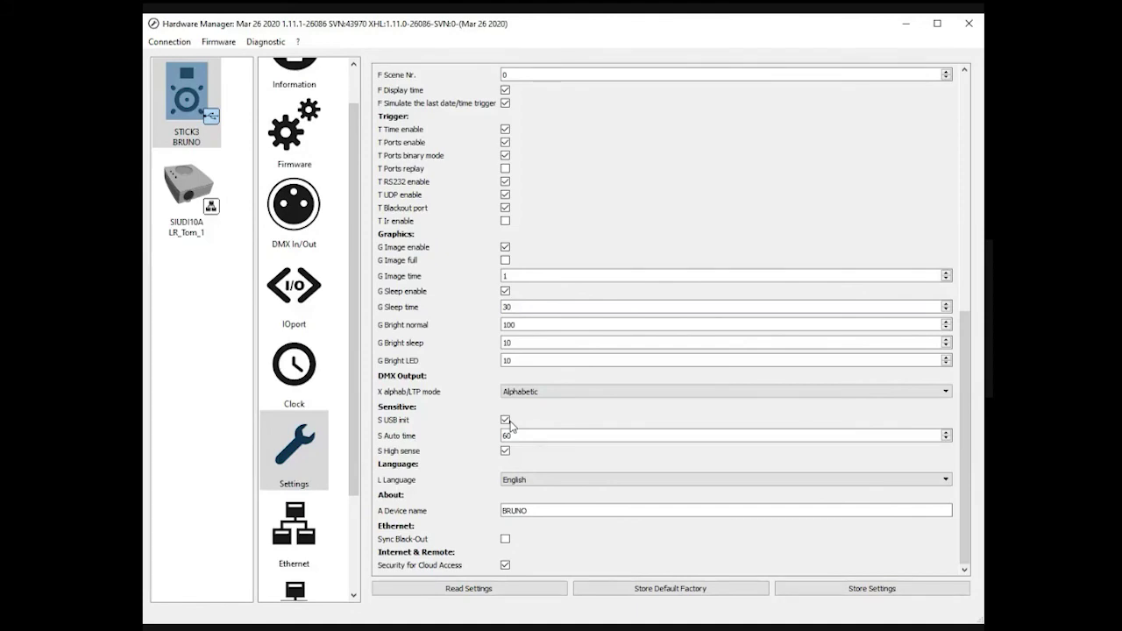
Disable the High sense option in the Sensitive group
left_click(514, 437)
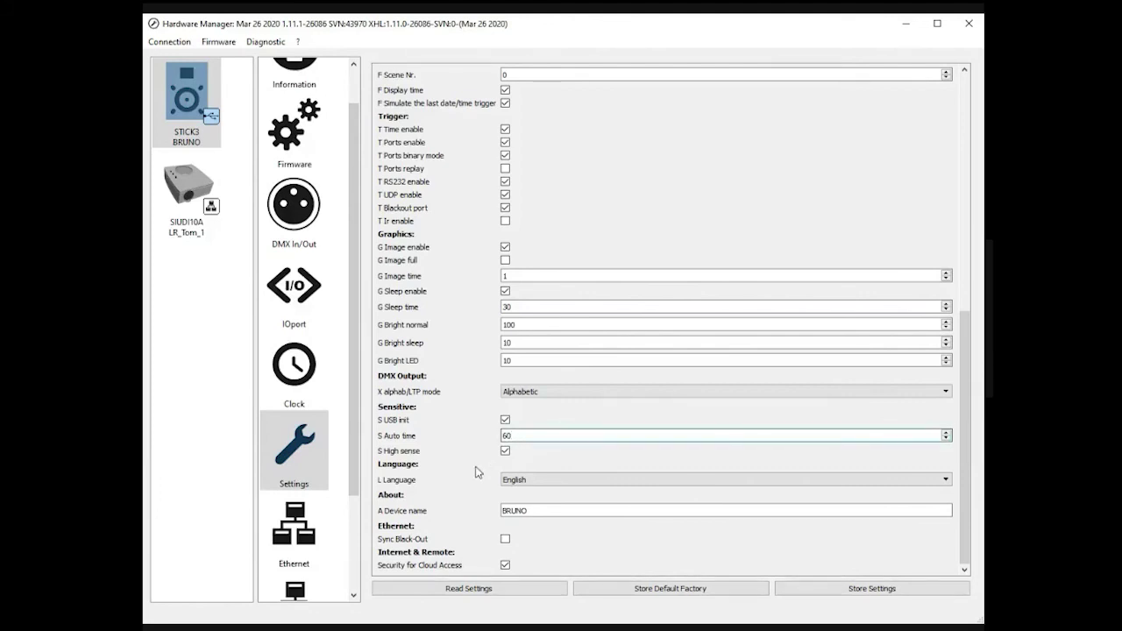
left_click(505, 452)
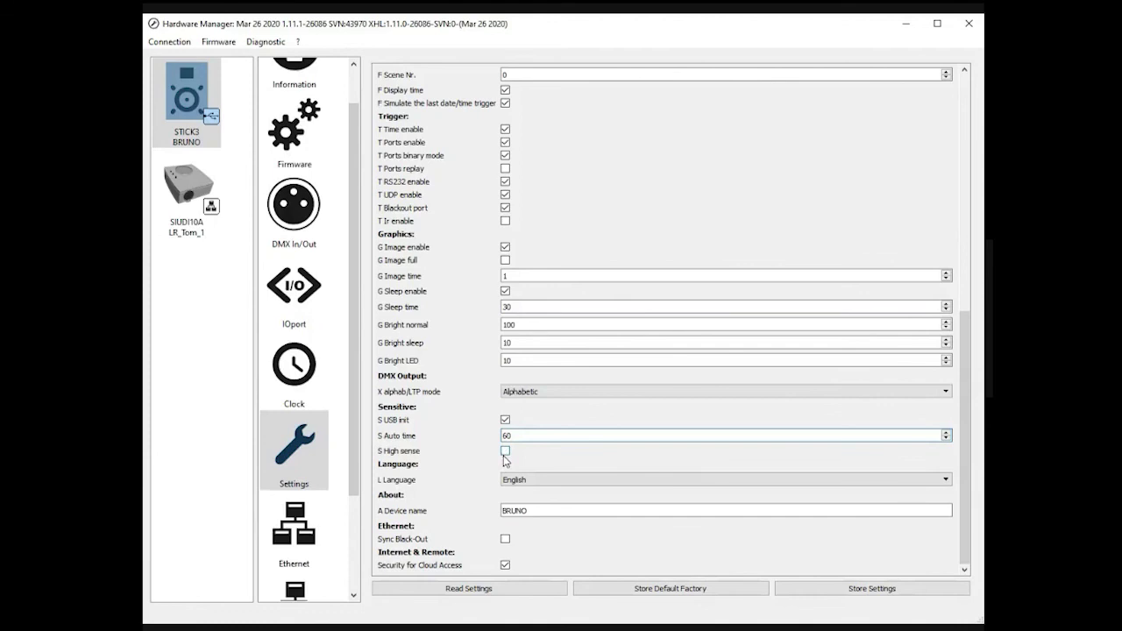
left_click(505, 453)
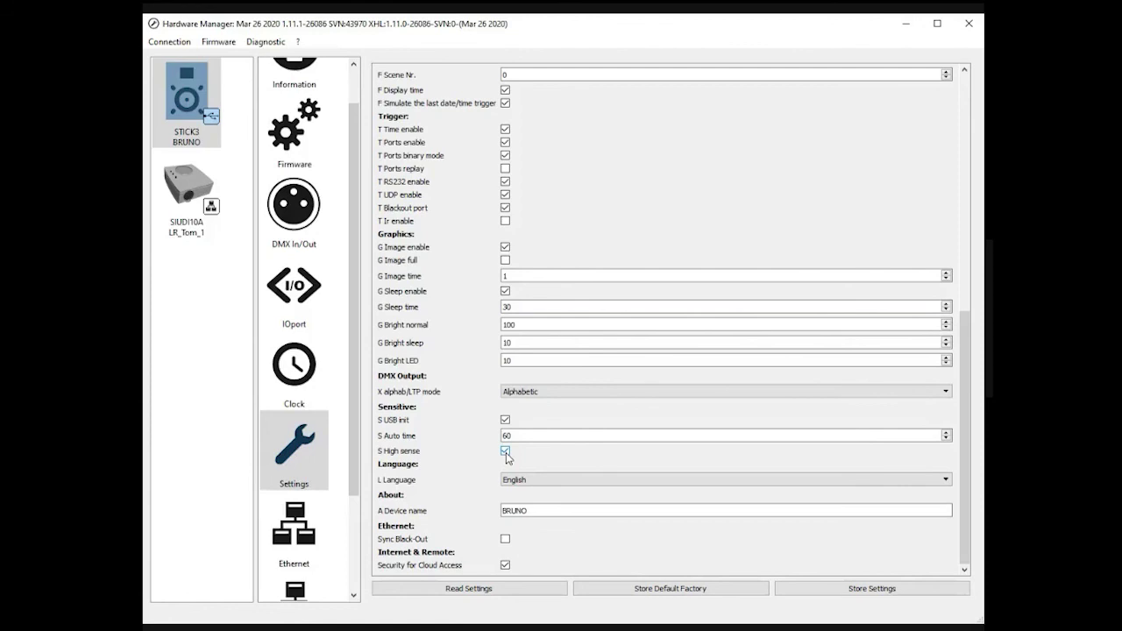
left_click(506, 453)
Examine the available device languages in the Language group, keeping English
left_click(555, 481)
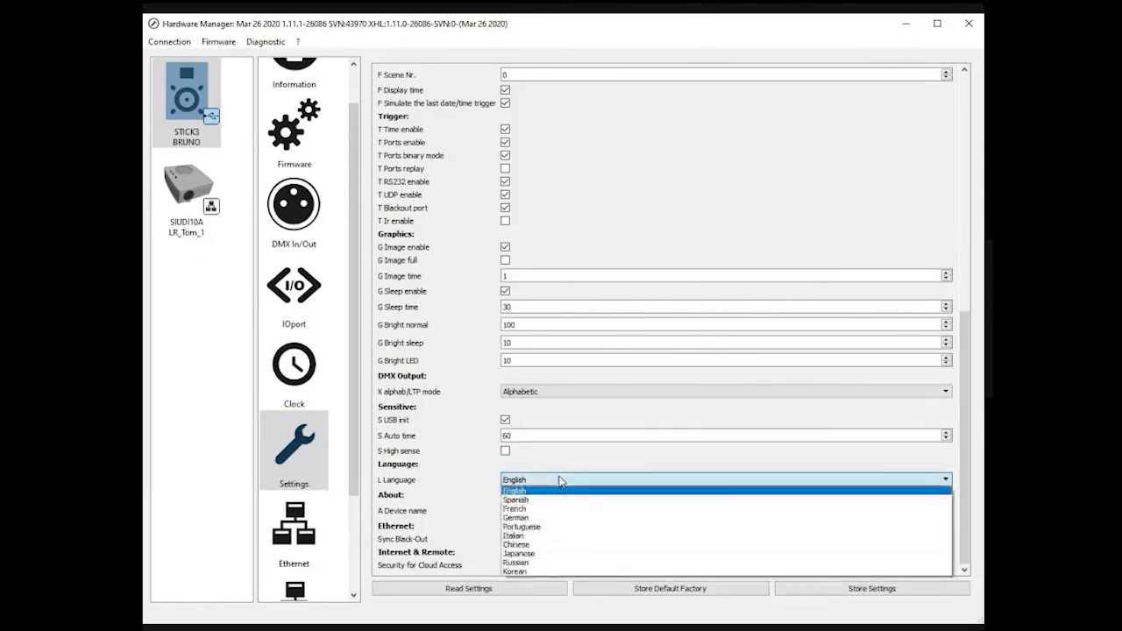
left_click(559, 467)
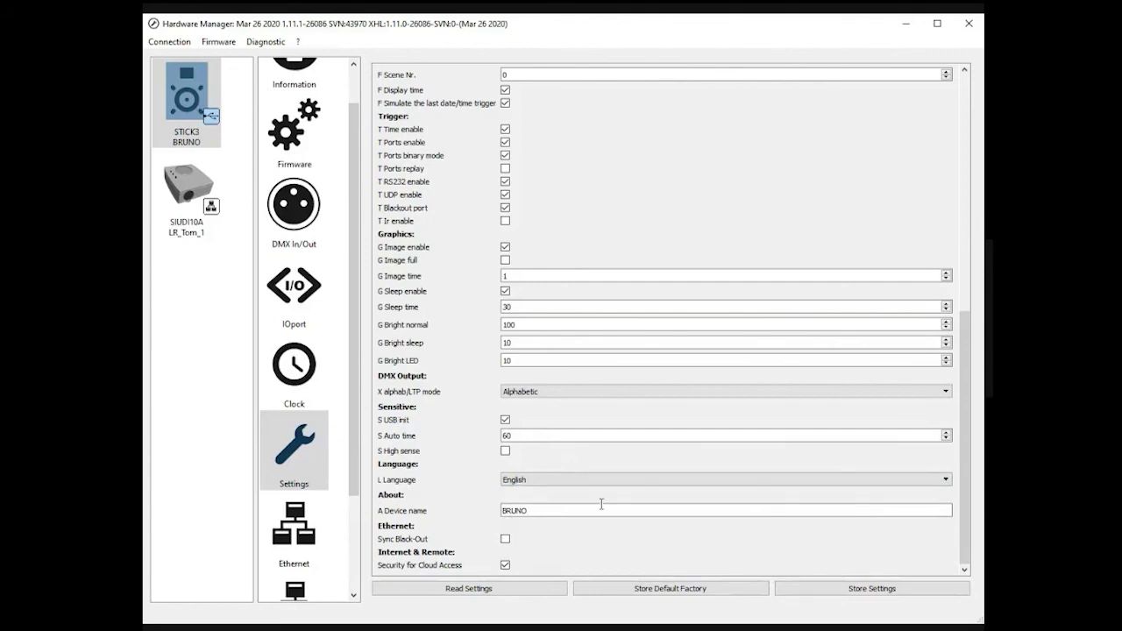
left_click(530, 484)
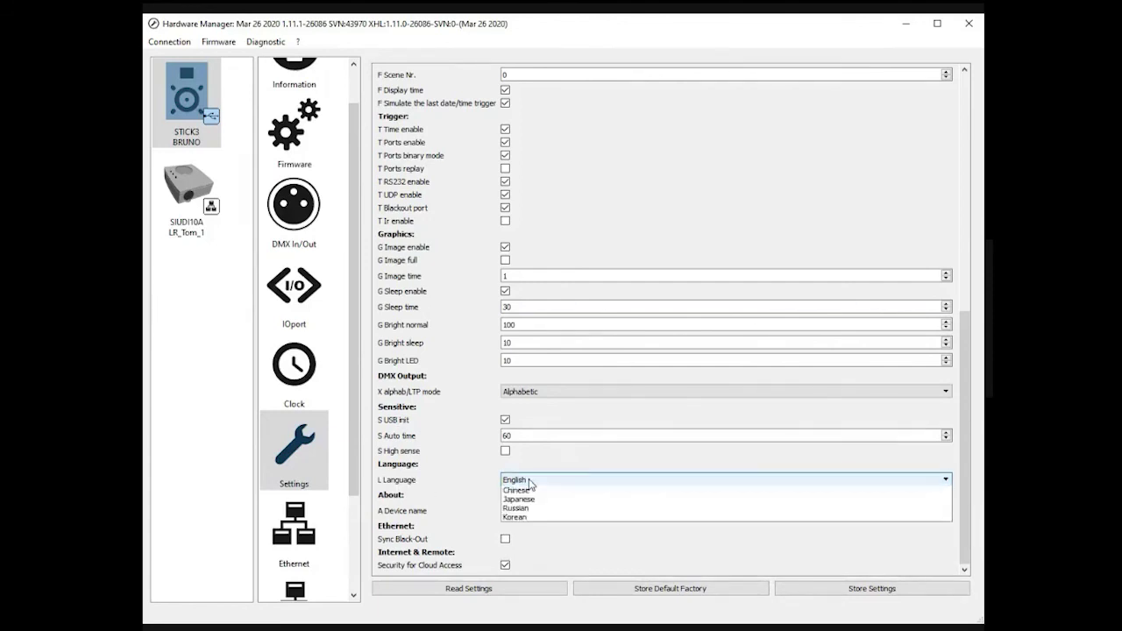
left_click(466, 532)
Check the device name and the Security for Cloud Access option, keeping the option enabled
left_click(519, 511)
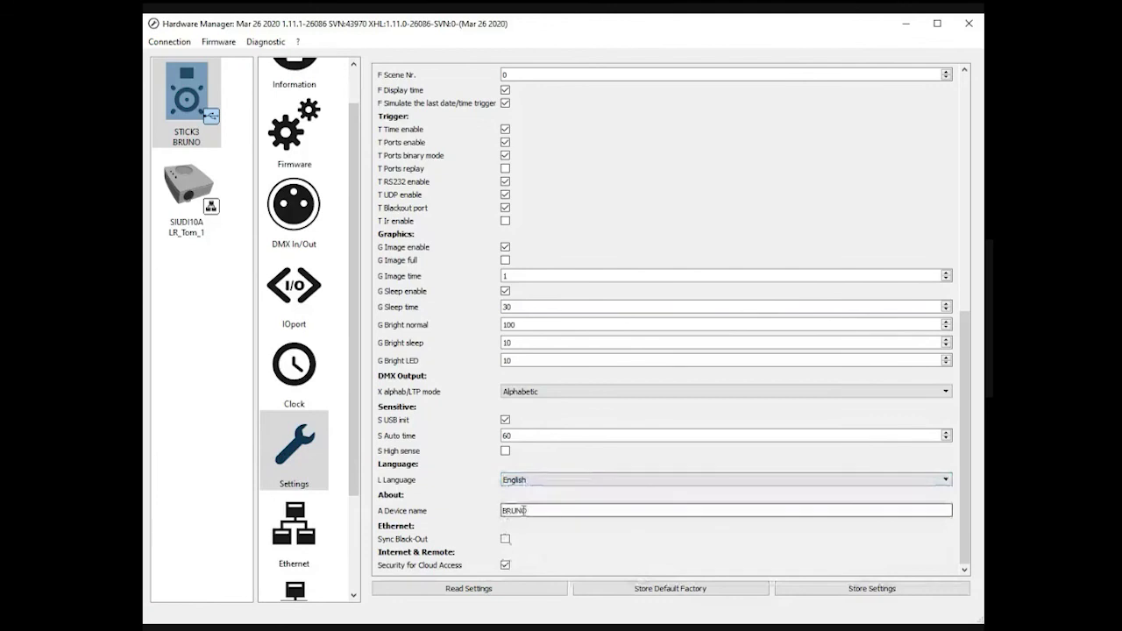
double_click(524, 510)
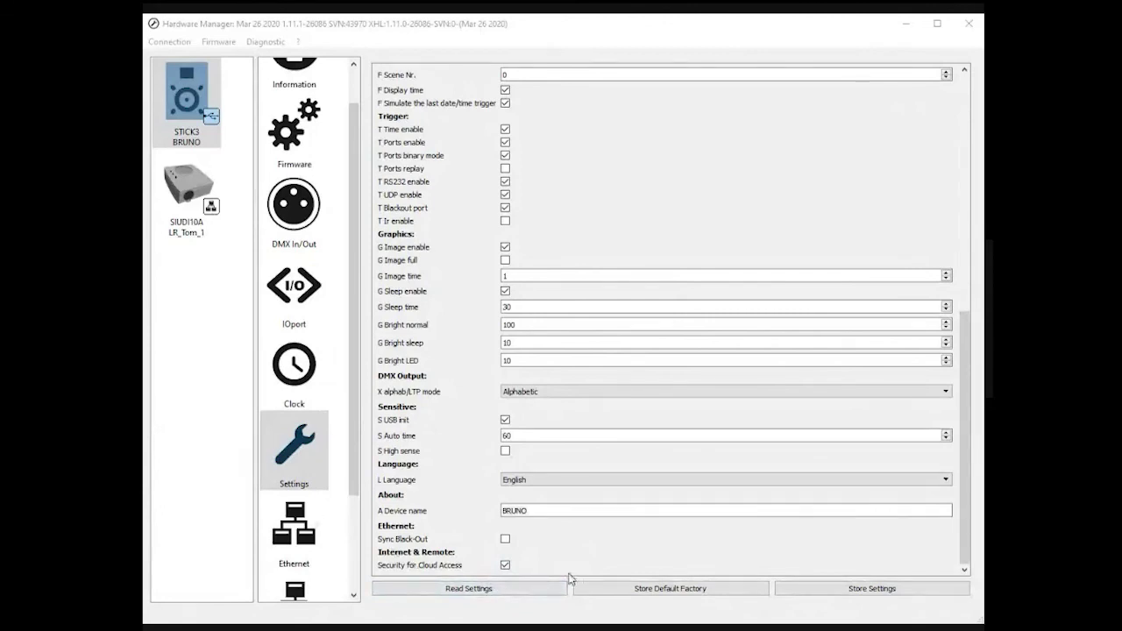
left_click(505, 564)
left_click(505, 564)
scroll(641, 437, "up", 2)
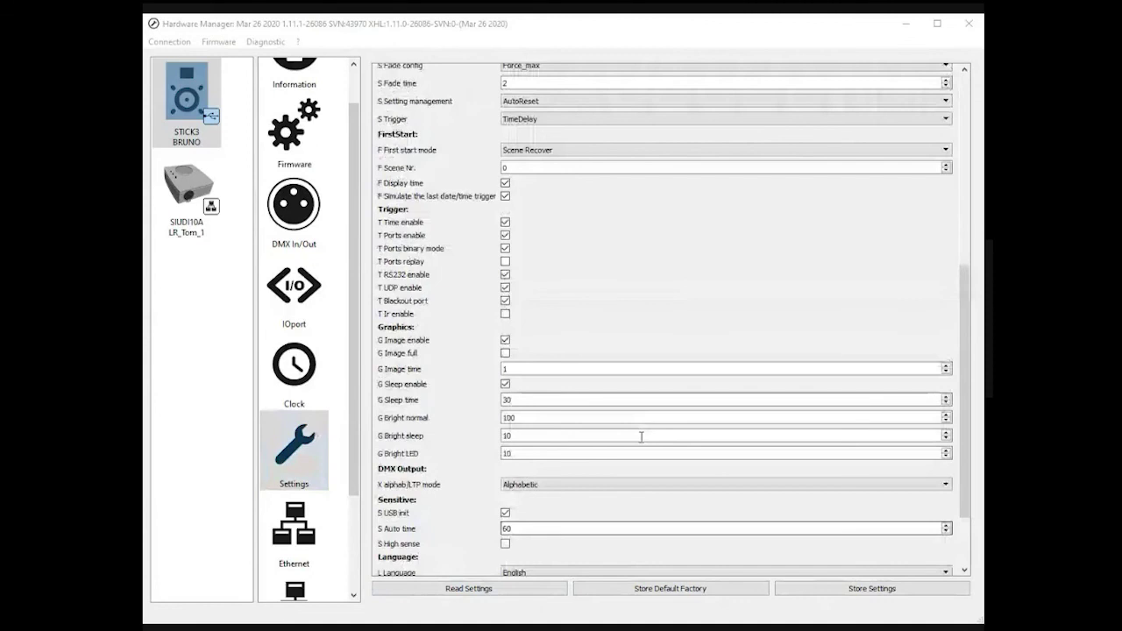
scroll(641, 436, "down", 1)
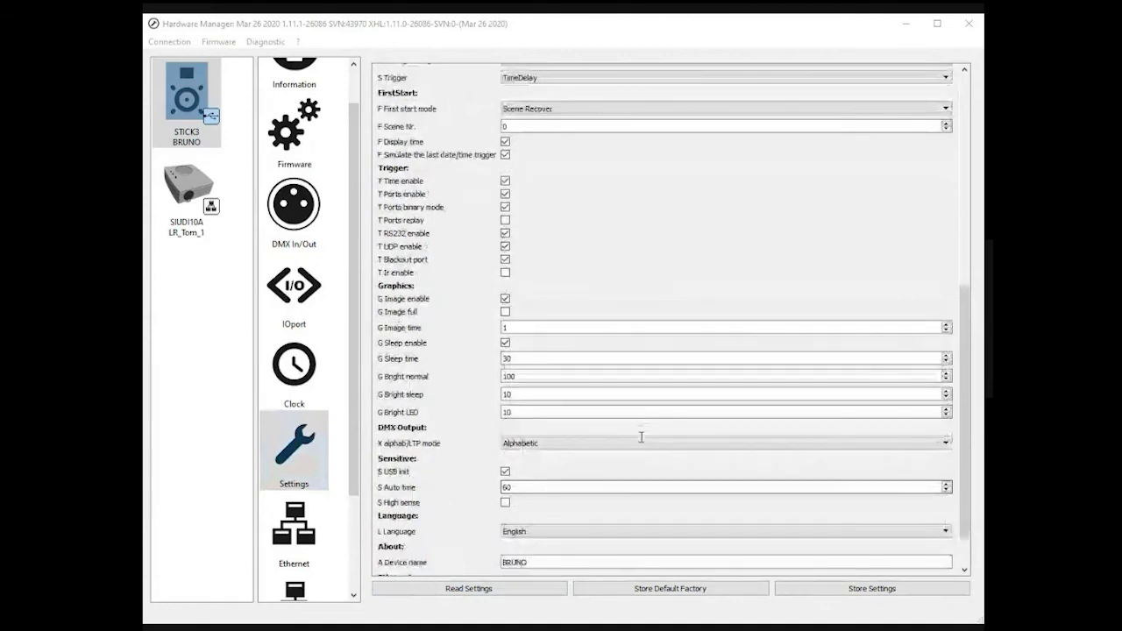
scroll(641, 439, "down", 1)
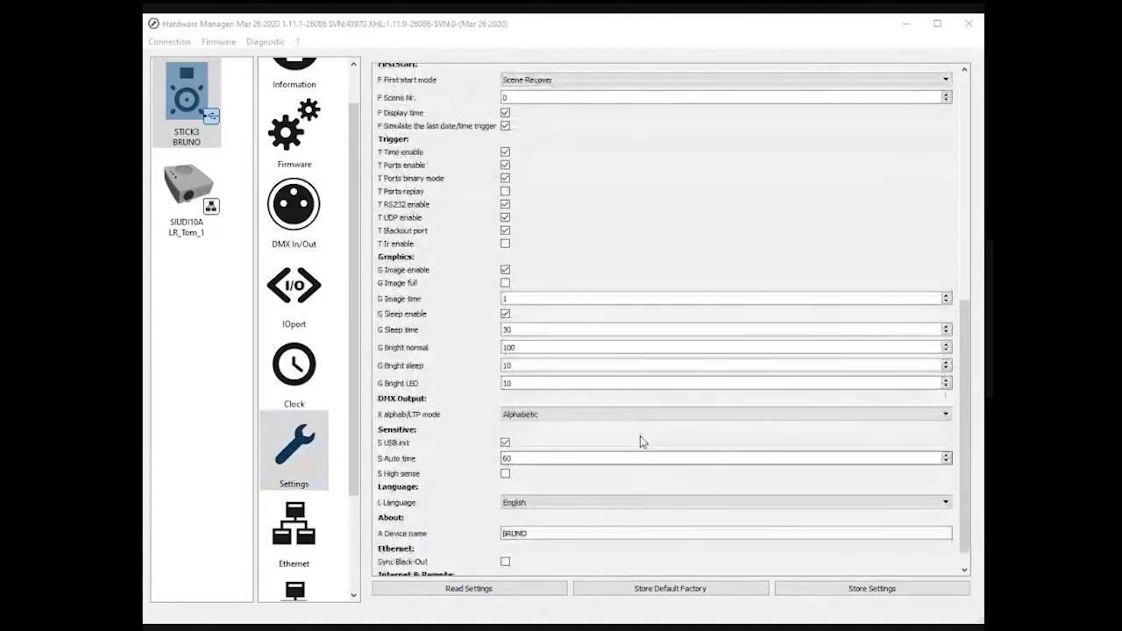
scroll(641, 442, "down", 1)
Show the controller's Ethernet configuration, inspect the IP and network mask fields, and enable DHCP
key("Down")
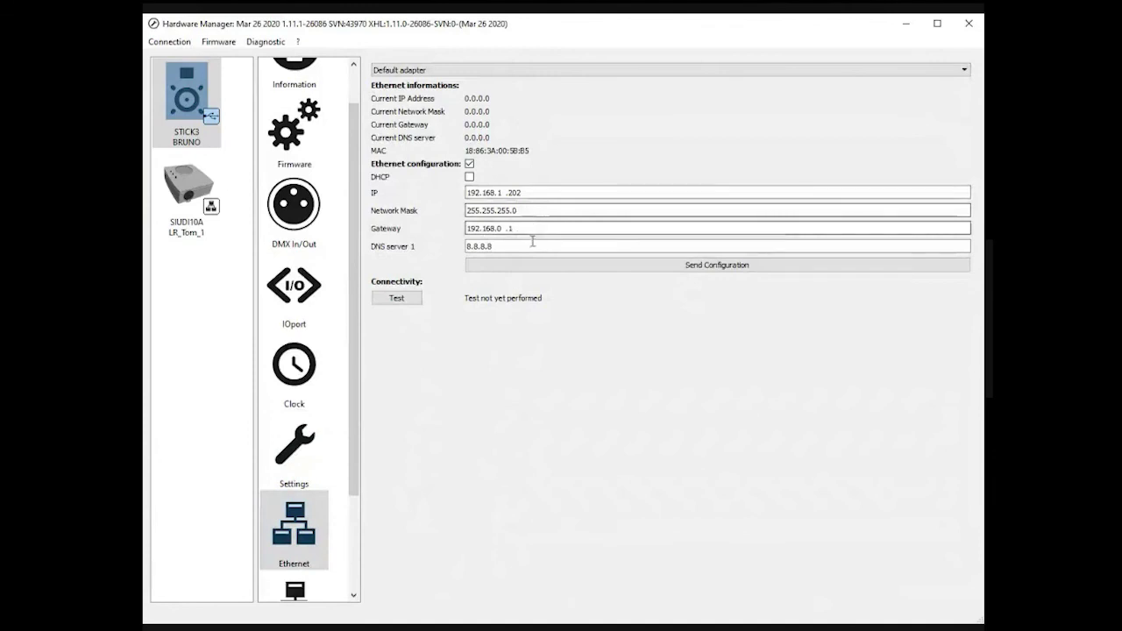
left_click(523, 192)
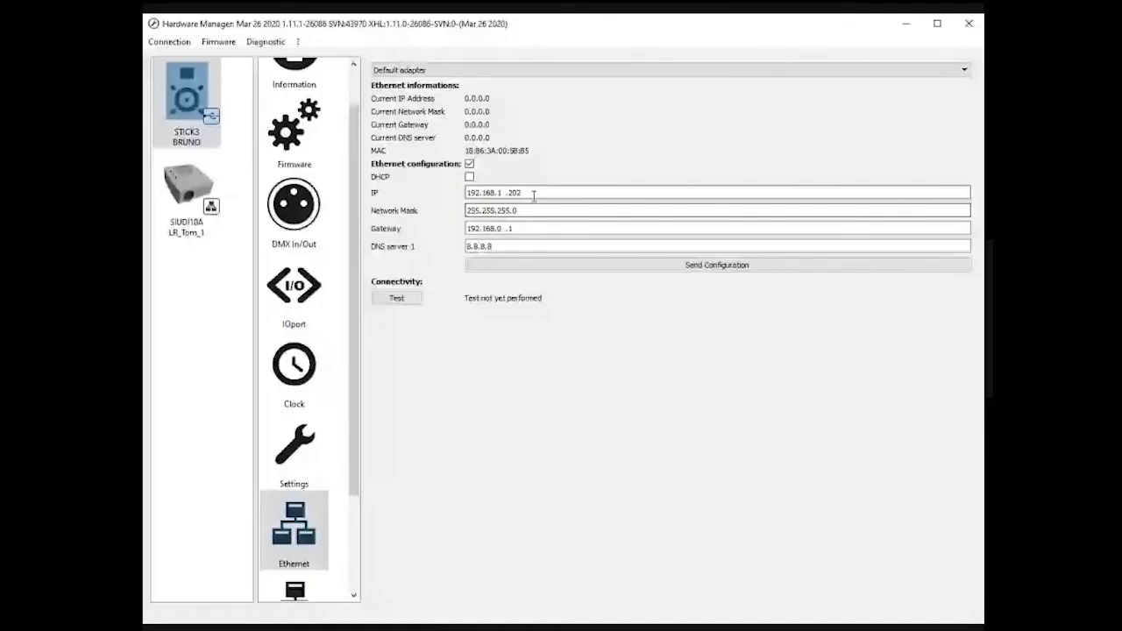
left_click(533, 195)
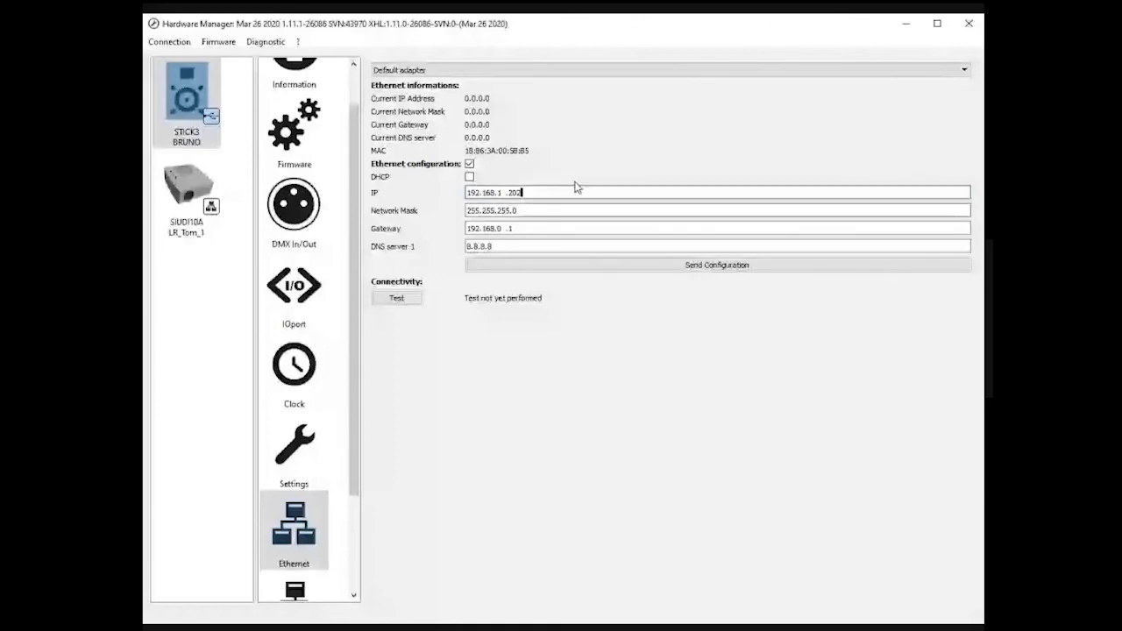
left_click(527, 205)
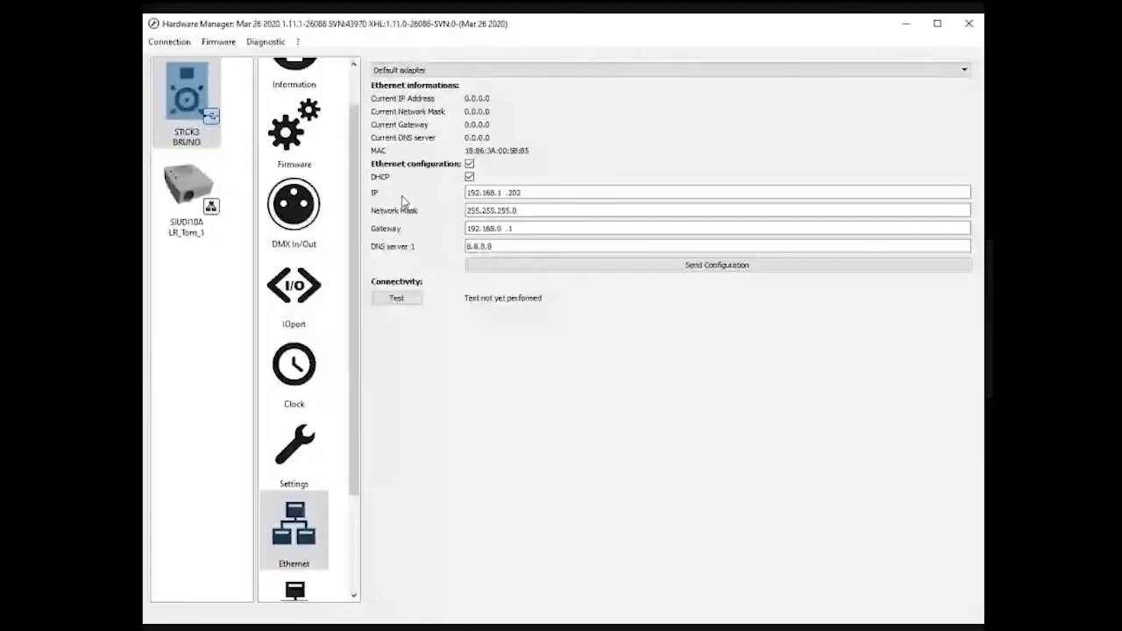
left_click(517, 211)
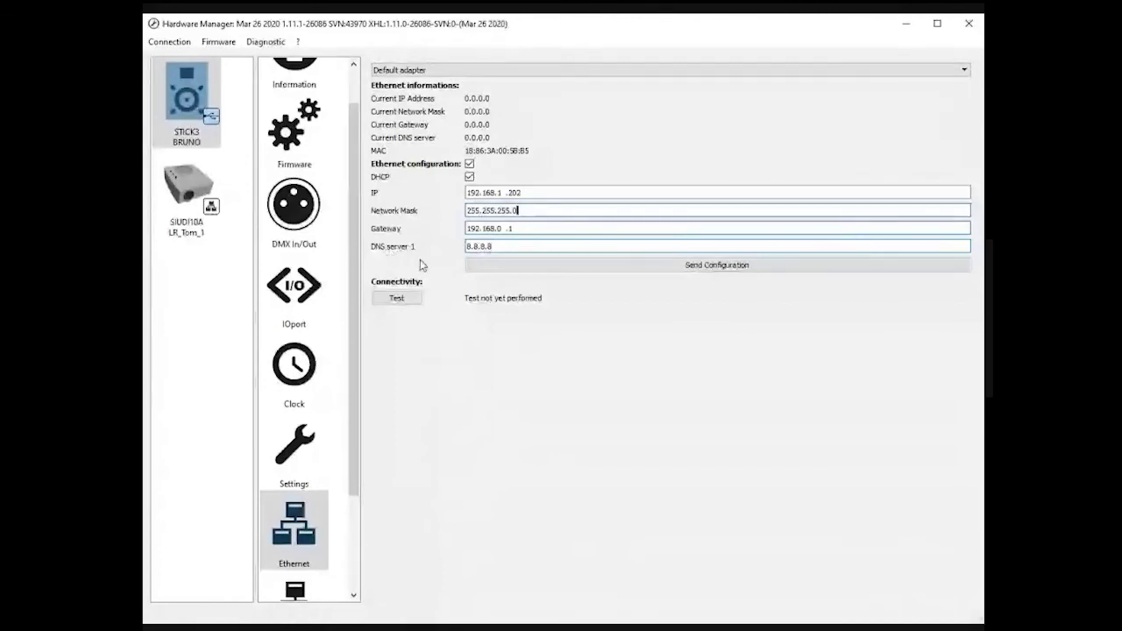
Examine the controller's Internet remote access settings and its StandAlone show and SdCard formatting options
scroll(296, 456, "down", 3)
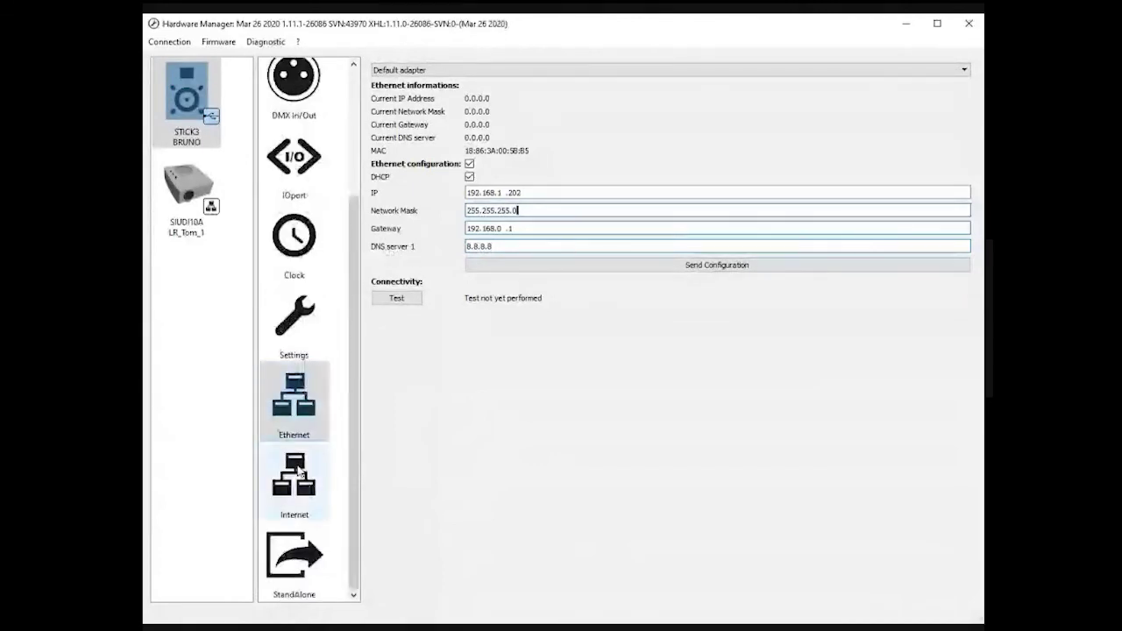
left_click(299, 471)
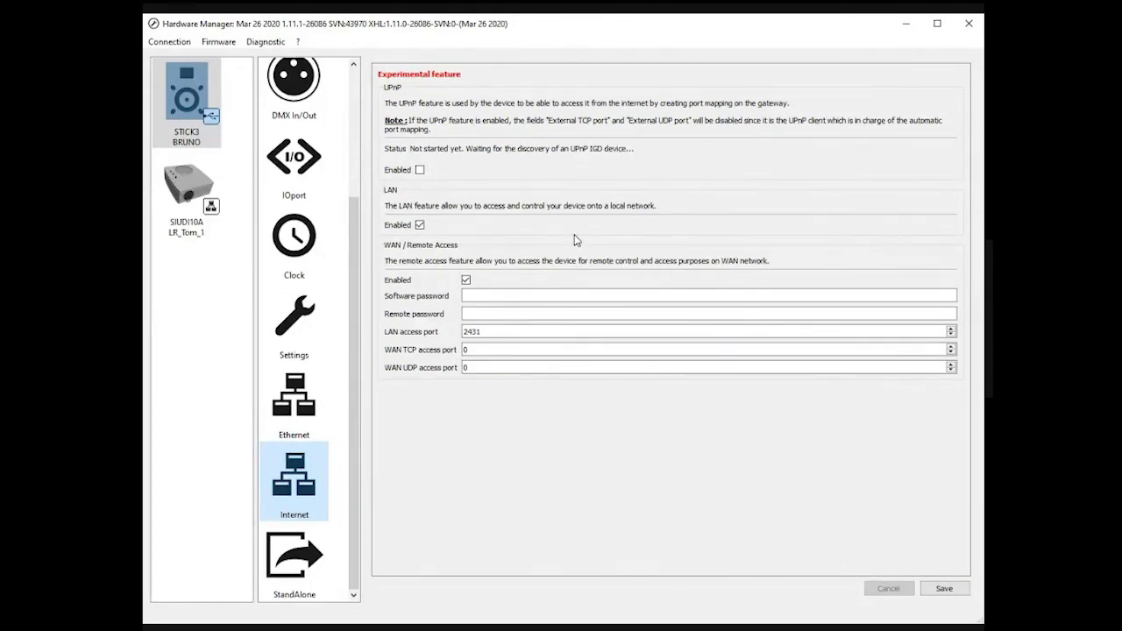
left_click(296, 550)
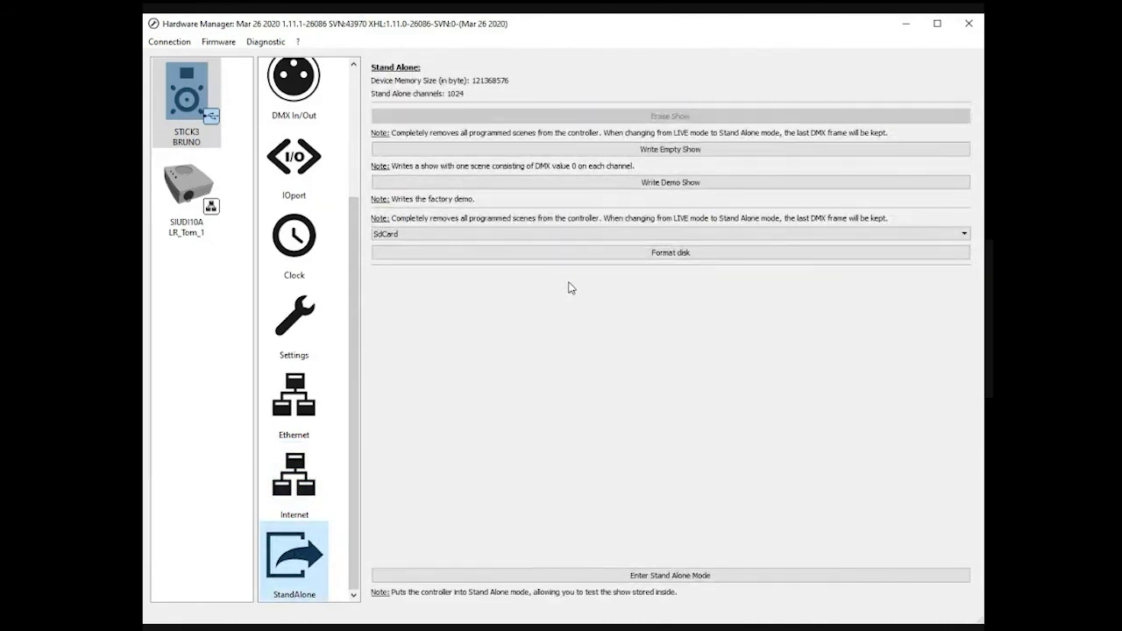
left_click(677, 253)
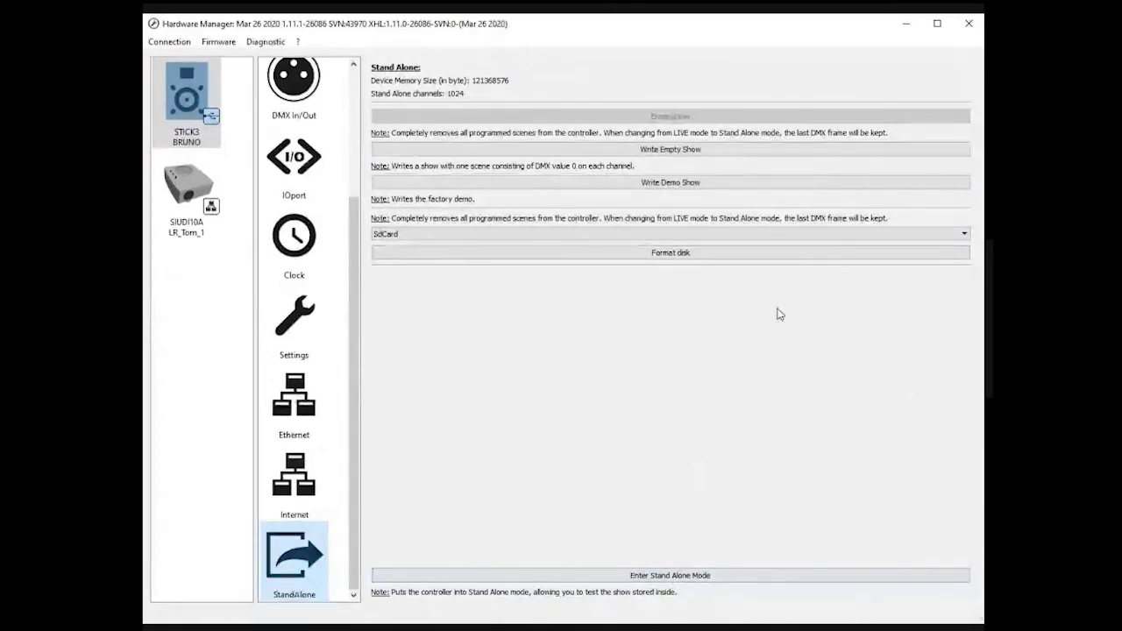
scroll(341, 393, "up", 3)
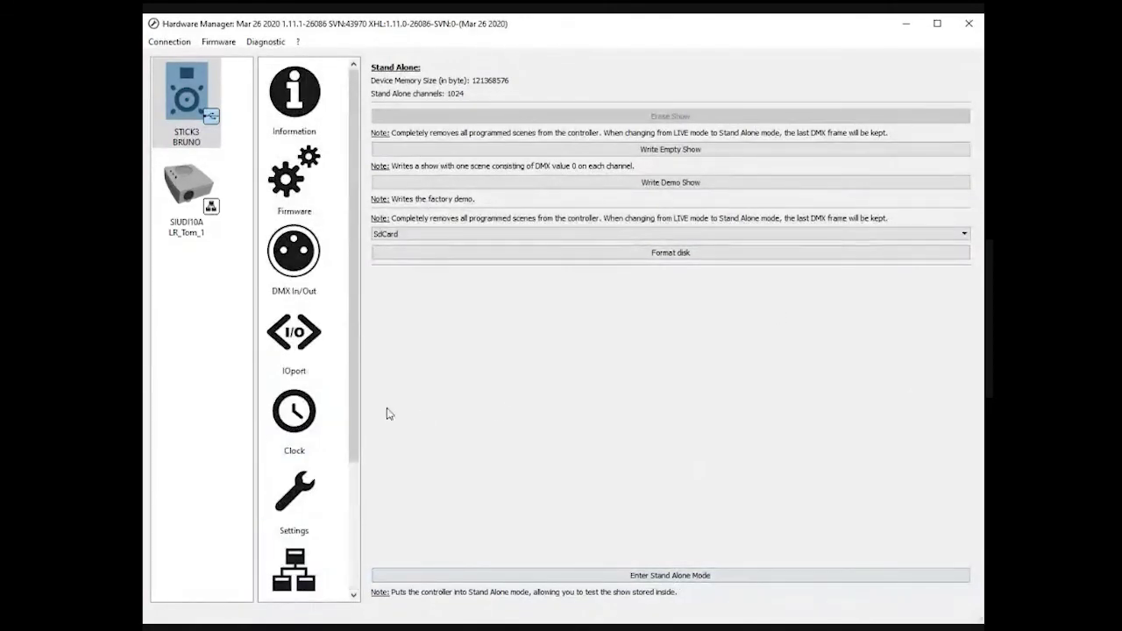
scroll(357, 426, "down", 1)
scroll(343, 321, "up", 1)
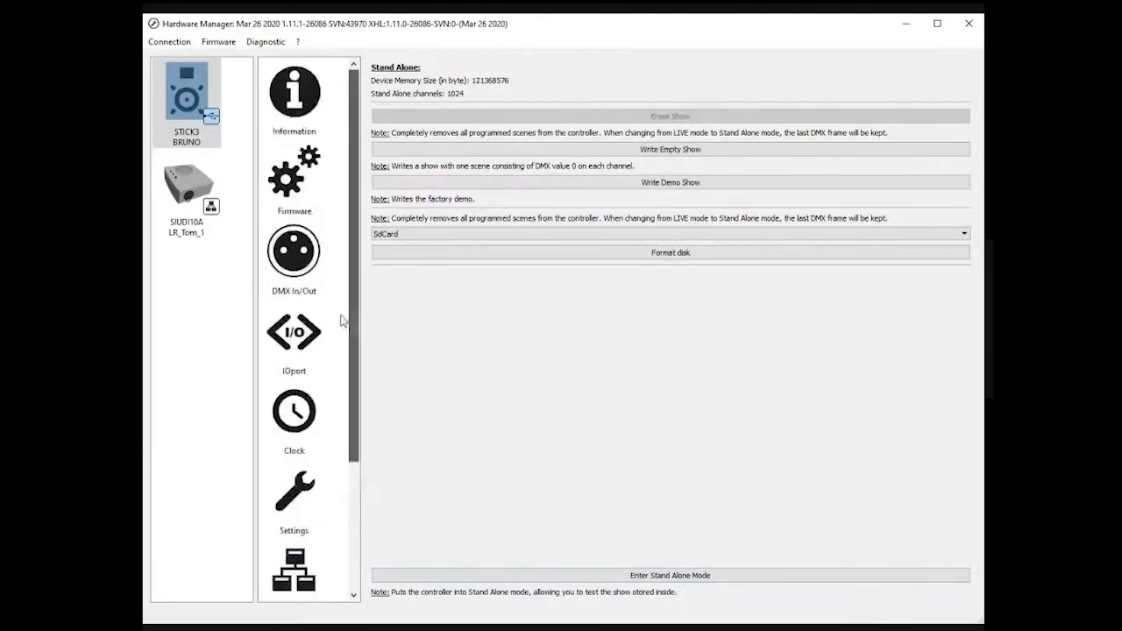